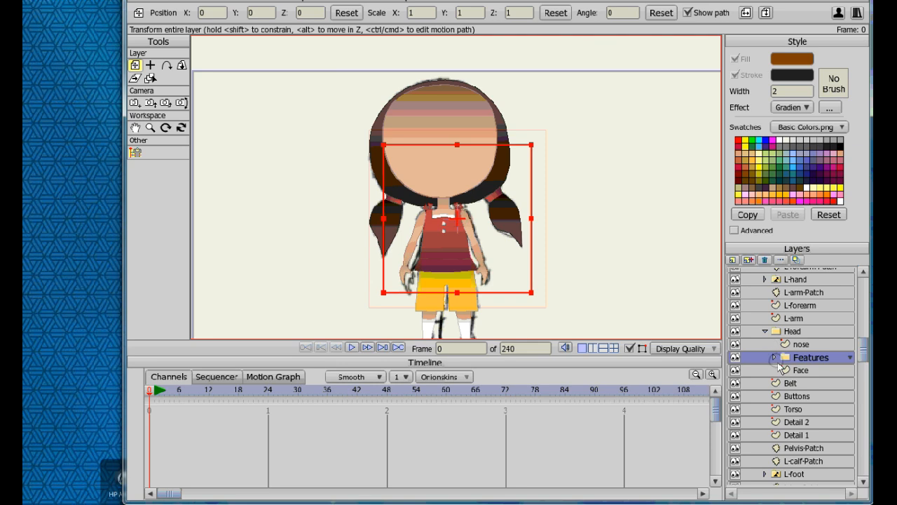
- Examine how the facial feature layers are organized in the Head group of the other character's project window
mouse_move(25, 504)
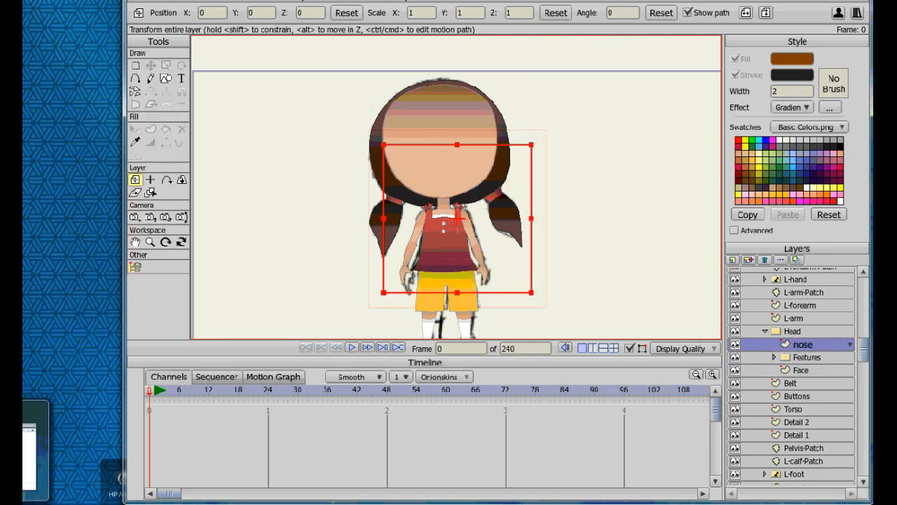
click(160, 441)
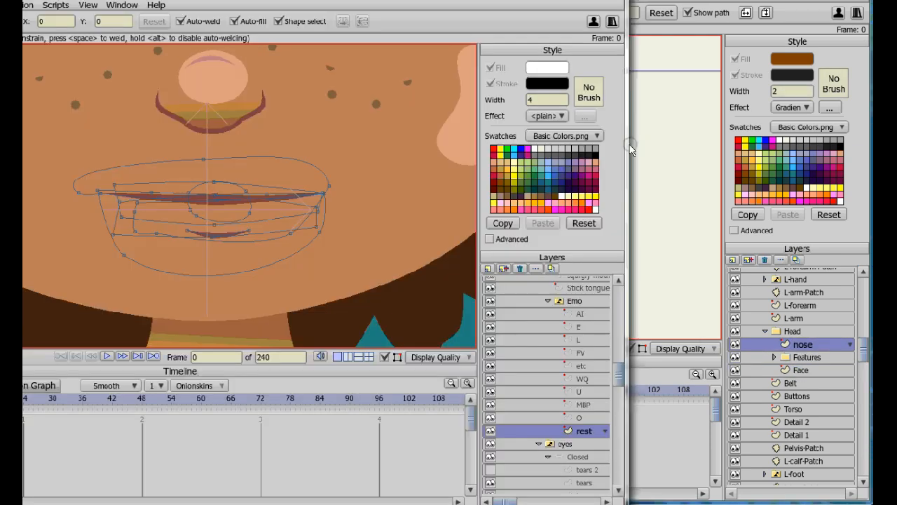
click(399, 301)
click(389, 301)
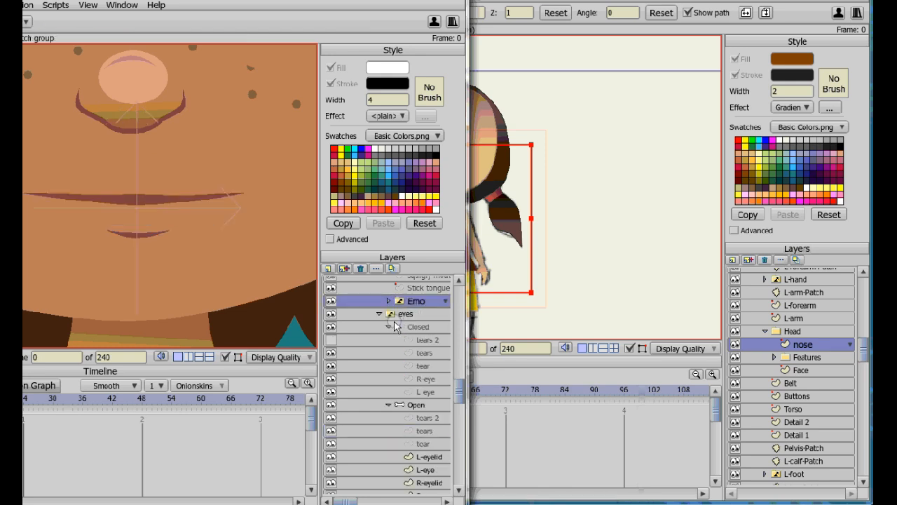
scroll(391, 324, up, 6)
click(382, 437)
click(370, 434)
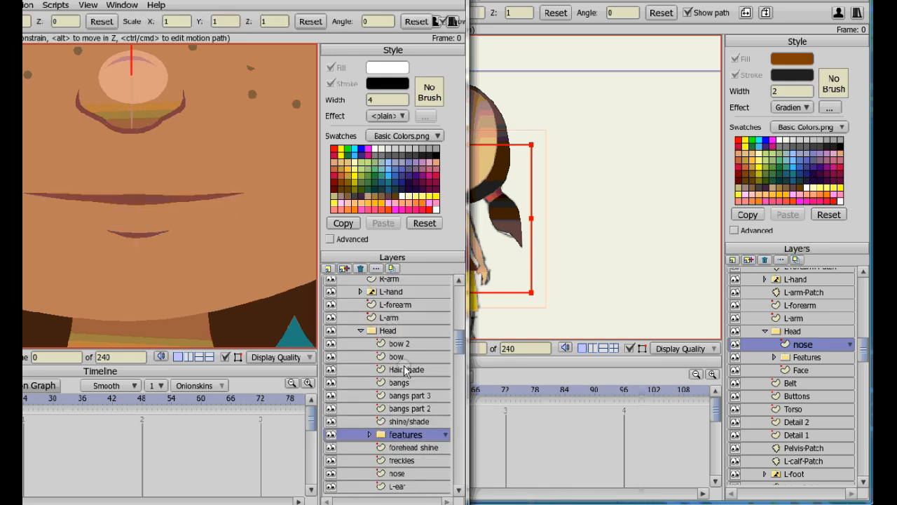
scroll(408, 401, down, 2)
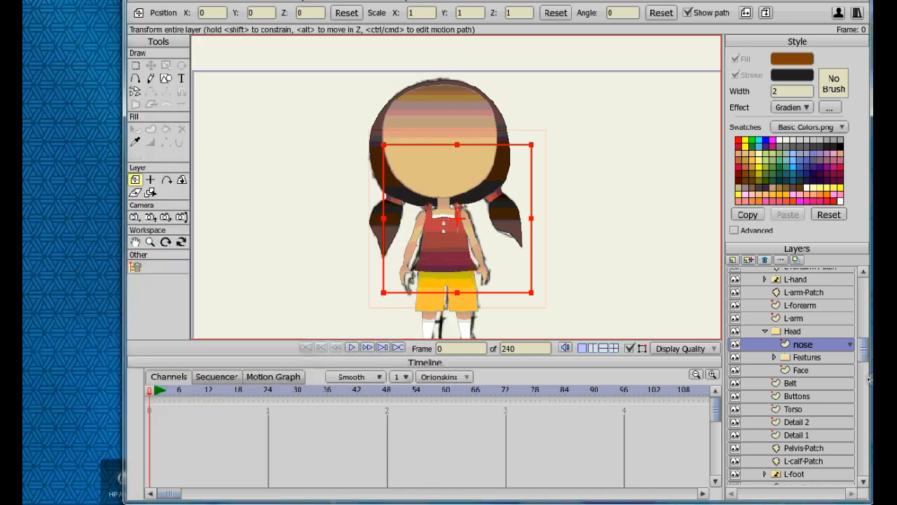
- Create a vector layer named L-ear in the Head group and place it below Face
click(802, 370)
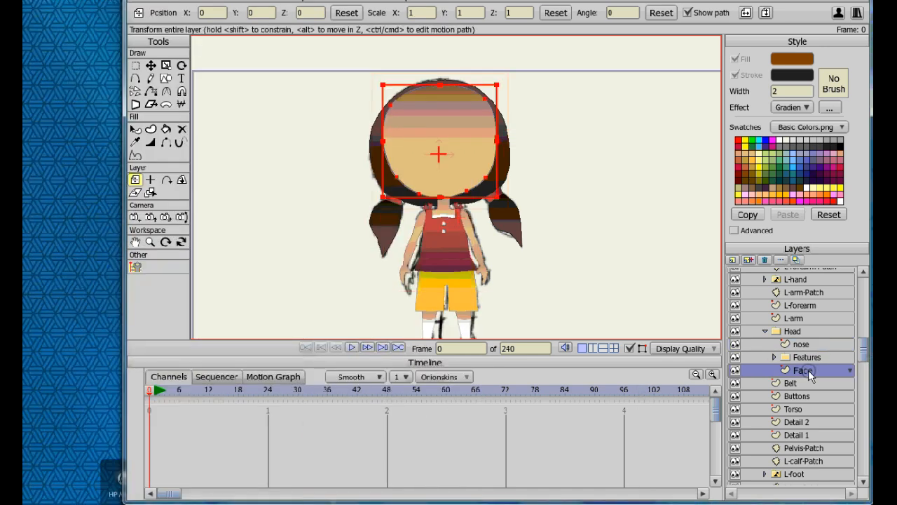
click(734, 271)
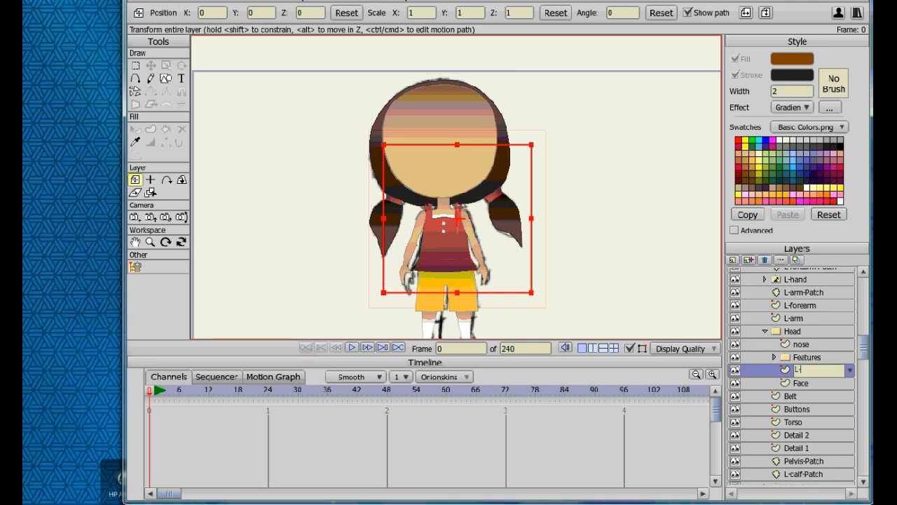
key(Return)
drag(808, 374, 809, 390)
click(806, 372)
click(775, 357)
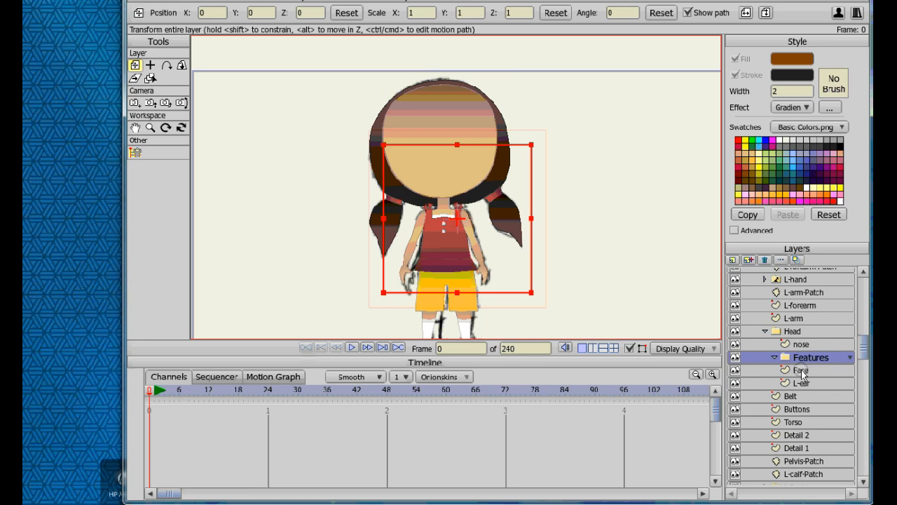
click(803, 372)
click(733, 259)
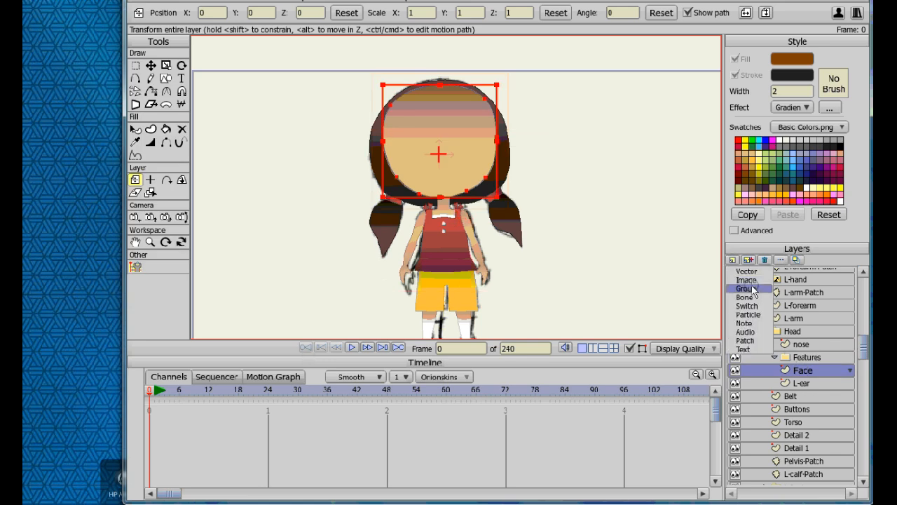
click(750, 289)
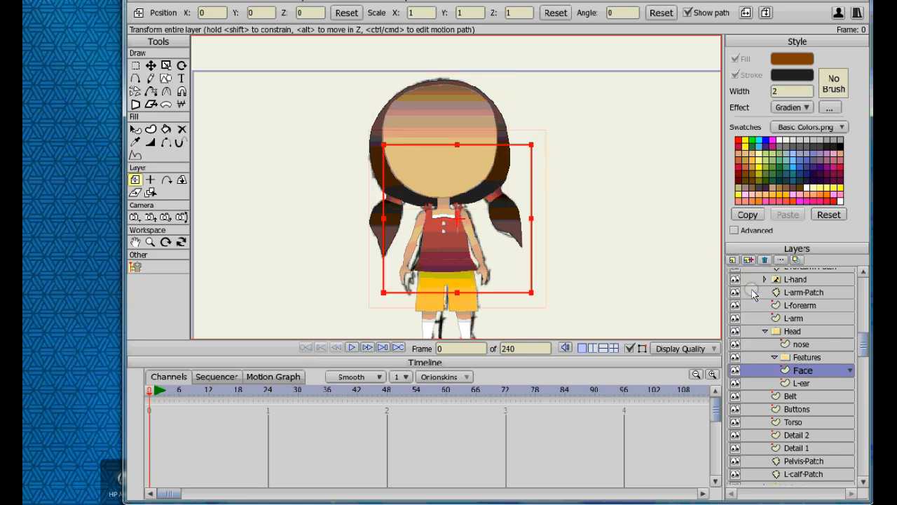
click(765, 260)
- Add a switch layer named Eyes above the Face layer
click(733, 260)
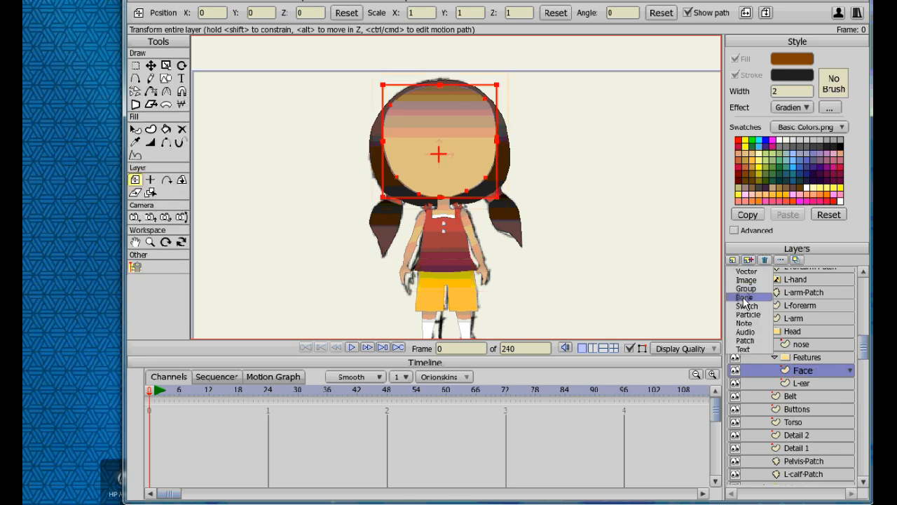
click(755, 306)
text(Eyes)
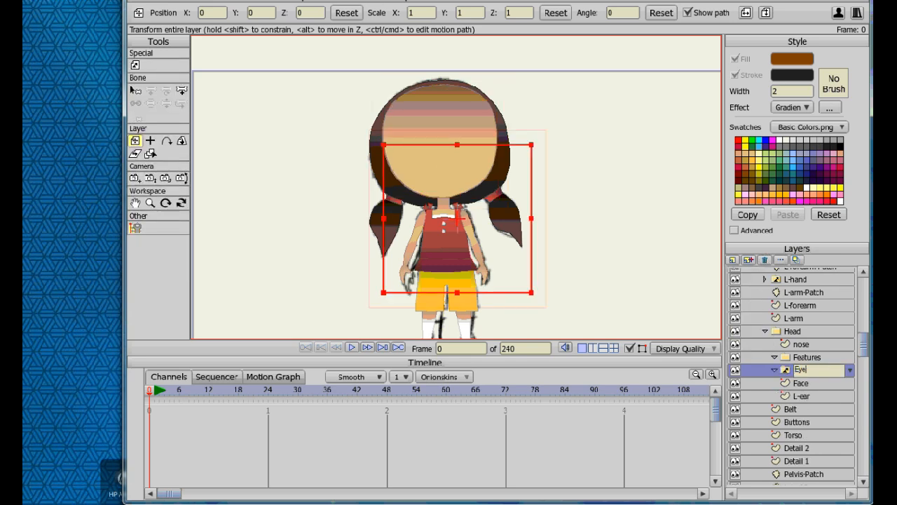
key(Return)
- Add a bone layer named Open inside the Eyes switch layer
click(800, 383)
click(733, 260)
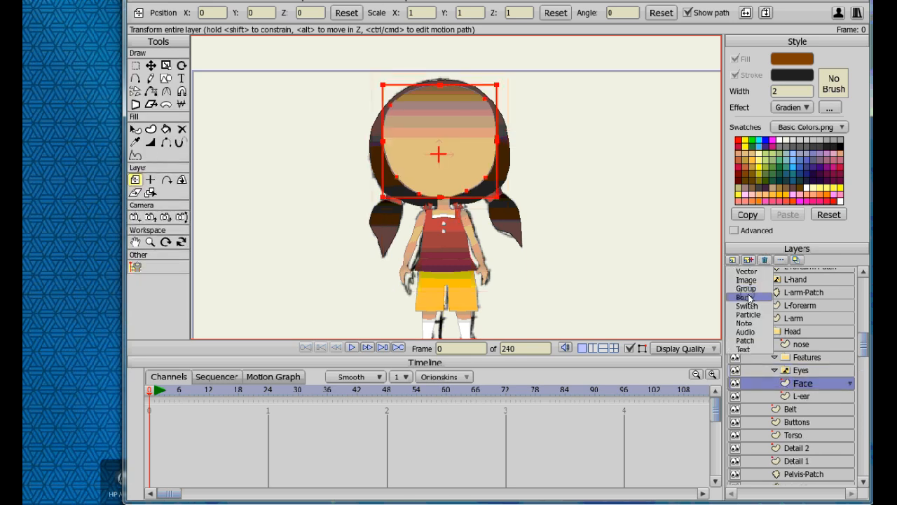
click(750, 297)
text(OPe)
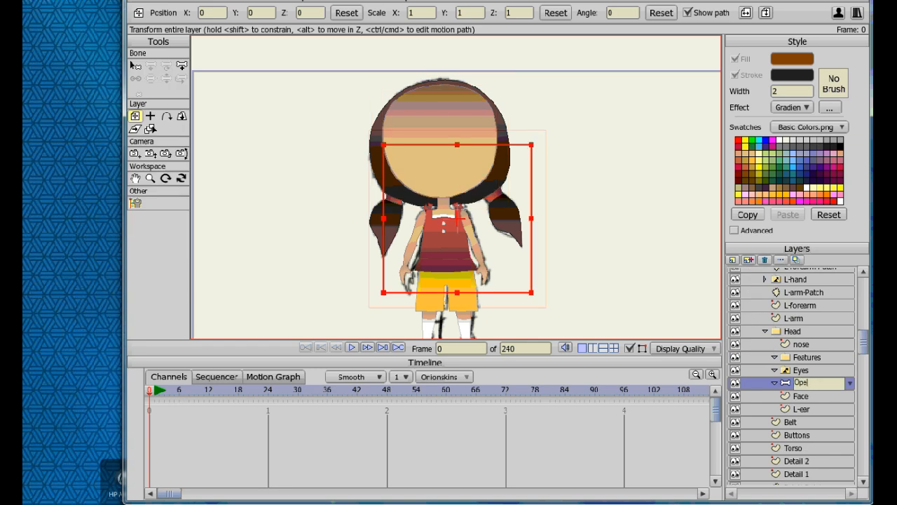
text(n)
key(Return)
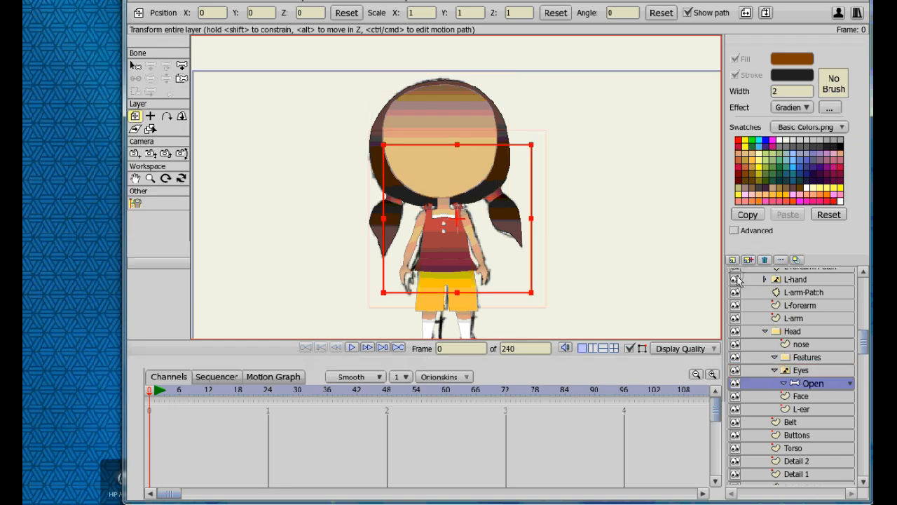
- Add a switch layer named Mouth above the Eyes layer
click(775, 371)
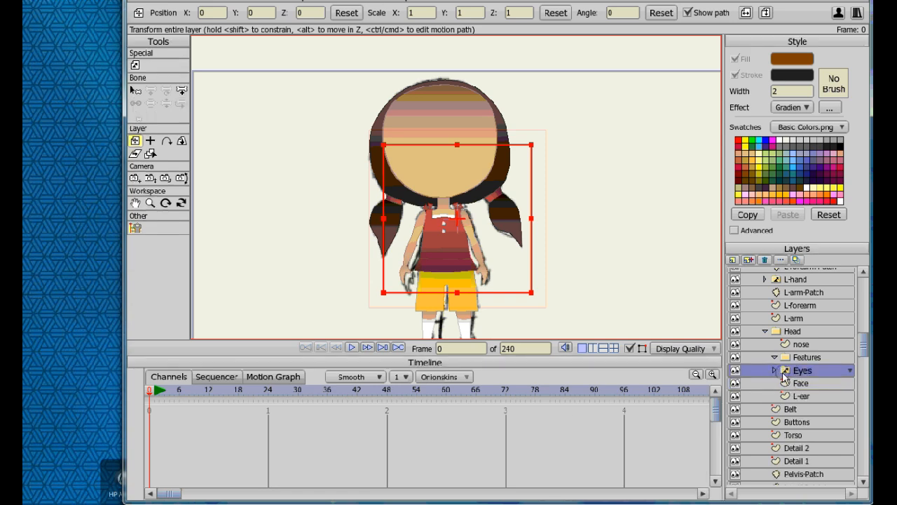
click(731, 261)
click(756, 314)
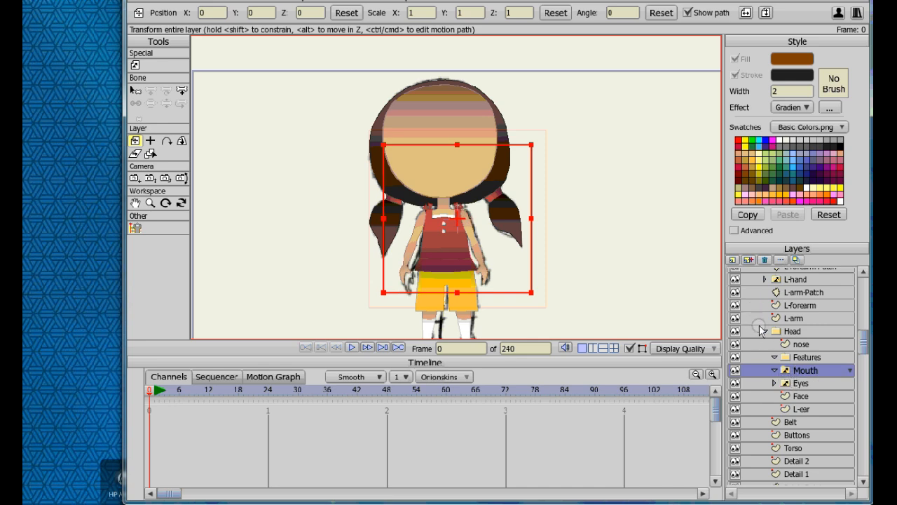
- Add a vector layer named Rest inside the Mouth switch layer
click(732, 260)
click(749, 275)
text(Reax)
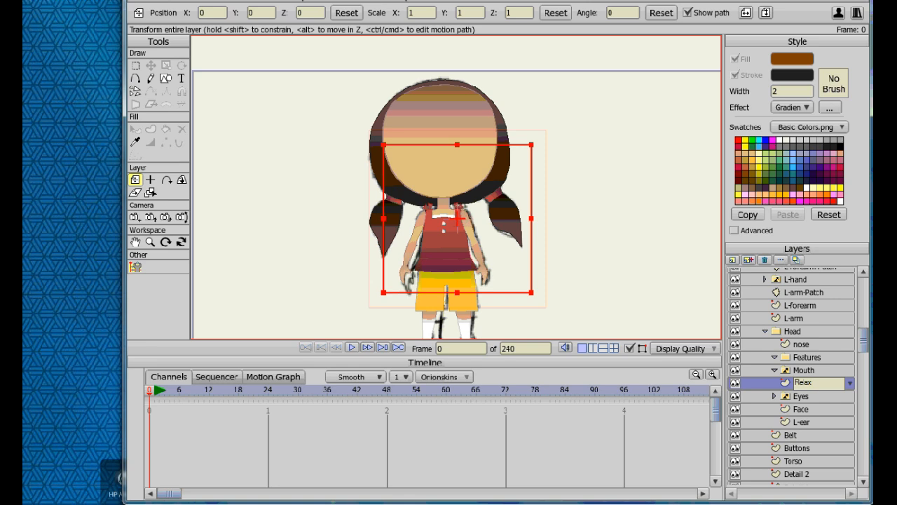
text(st)
key(Return)
- Move the Mouth and Eyes switch layers into the Features group, with Mouth above Eyes, and collapse them
click(800, 371)
click(774, 371)
mouse_move(806, 370)
mouse_down()
mouse_move(814, 364)
mouse_move(817, 375)
mouse_up()
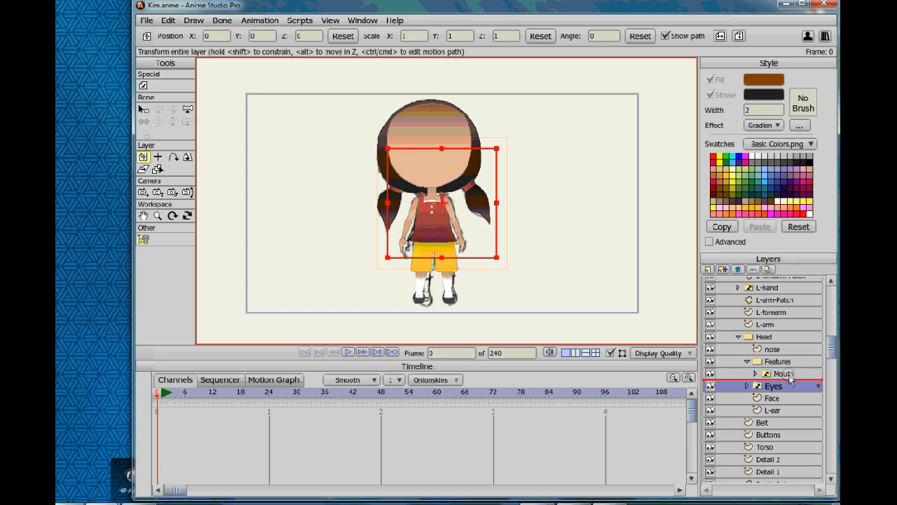
click(773, 370)
click(774, 370)
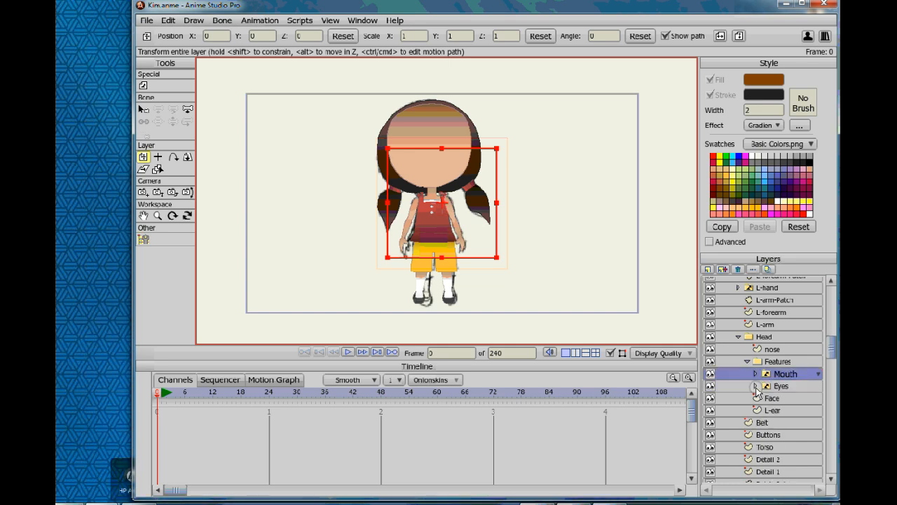
click(757, 388)
- Draw a small oval ear with the Skin style on the L-ear layer, at the face's left edge
click(766, 409)
scroll(446, 175, up, 4)
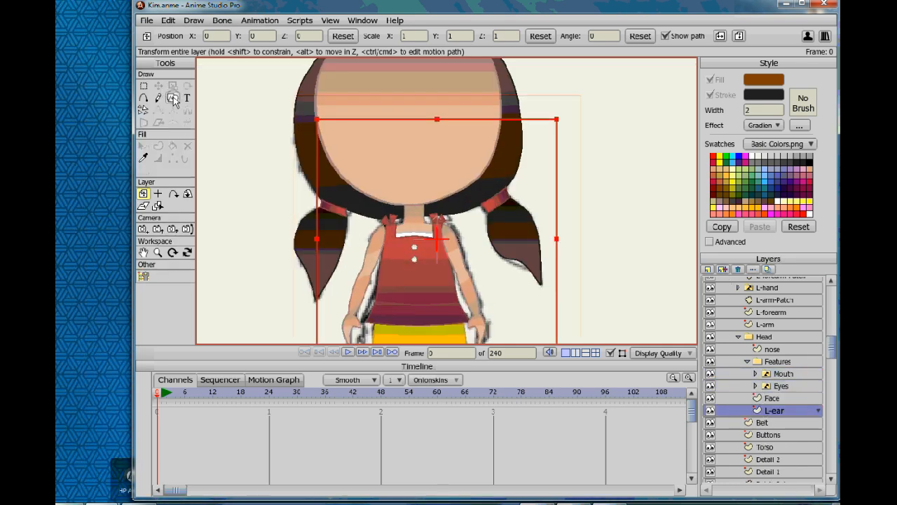
click(172, 98)
click(727, 243)
click(799, 79)
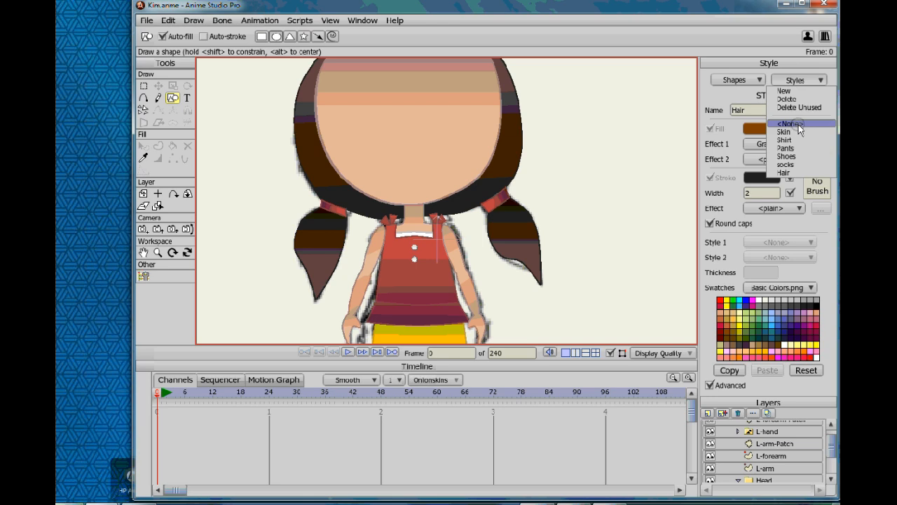
click(760, 243)
click(766, 262)
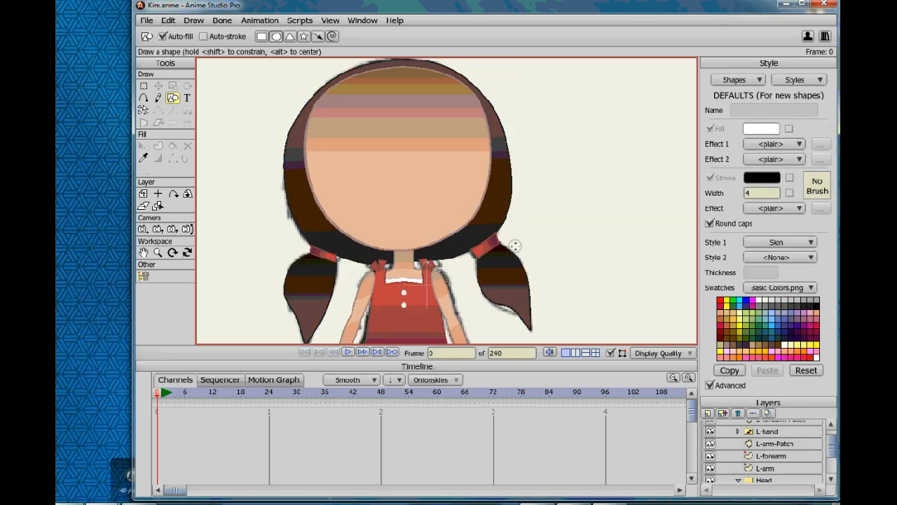
drag(296, 181, 326, 218)
- Reshape the ear's curve to match the left ear in the reference sketch, hiding the Kim bone layer only while tracing
scroll(737, 437, up, 5)
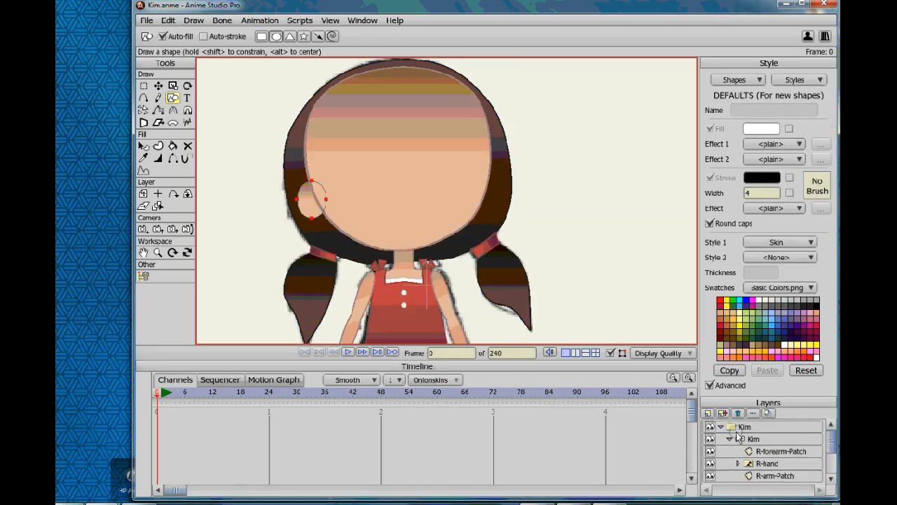
click(710, 439)
drag(341, 254, 352, 265)
scroll(353, 242, up, 5)
key(t)
drag(306, 193, 282, 195)
drag(280, 228, 287, 230)
drag(305, 260, 312, 258)
key(a)
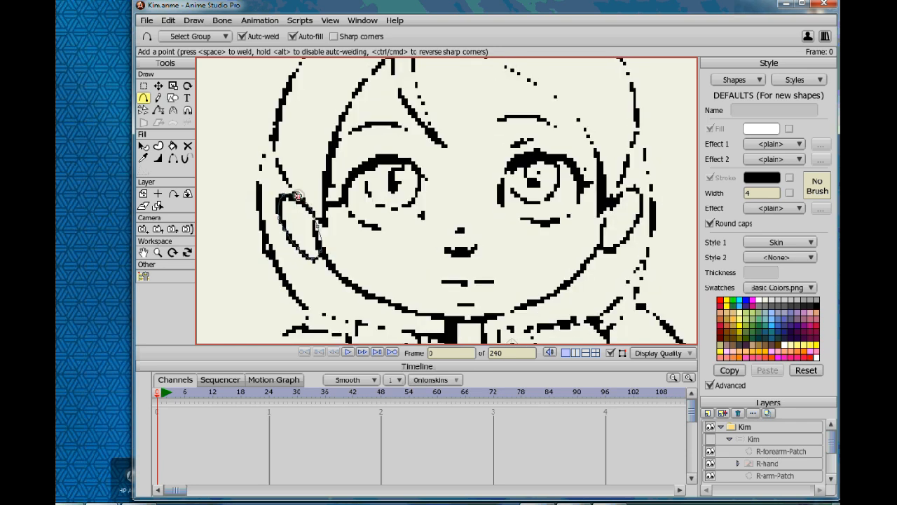
scroll(298, 195, down, 4)
click(710, 439)
- Select the ear shape and turn on its stroke
scroll(412, 273, up, 6)
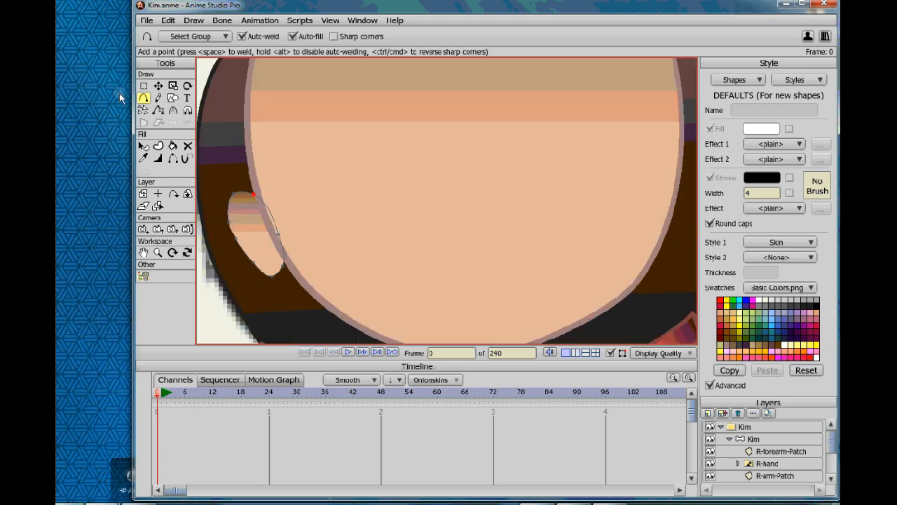
click(145, 149)
click(254, 247)
click(725, 179)
key(Return)
- Redirect the ear shape's gradient diagonally toward its lower left
scroll(301, 224, down, 2)
click(158, 89)
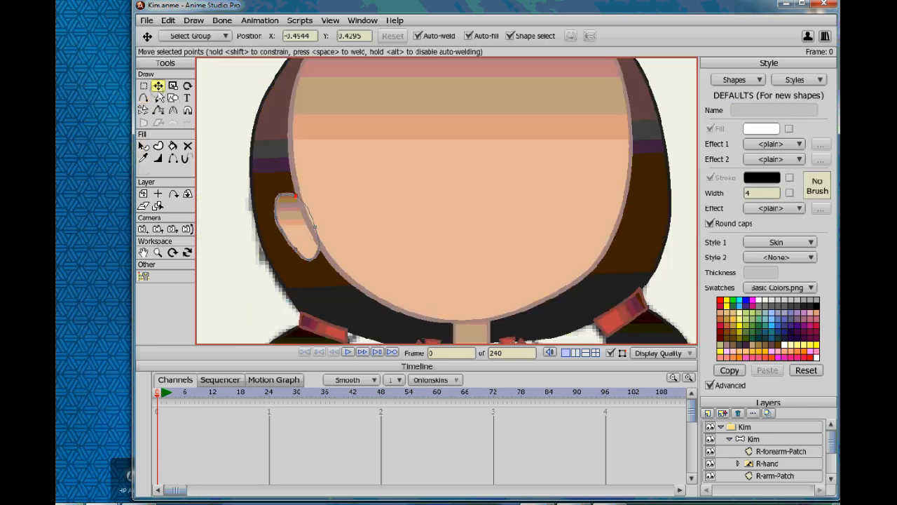
key(q)
click(299, 243)
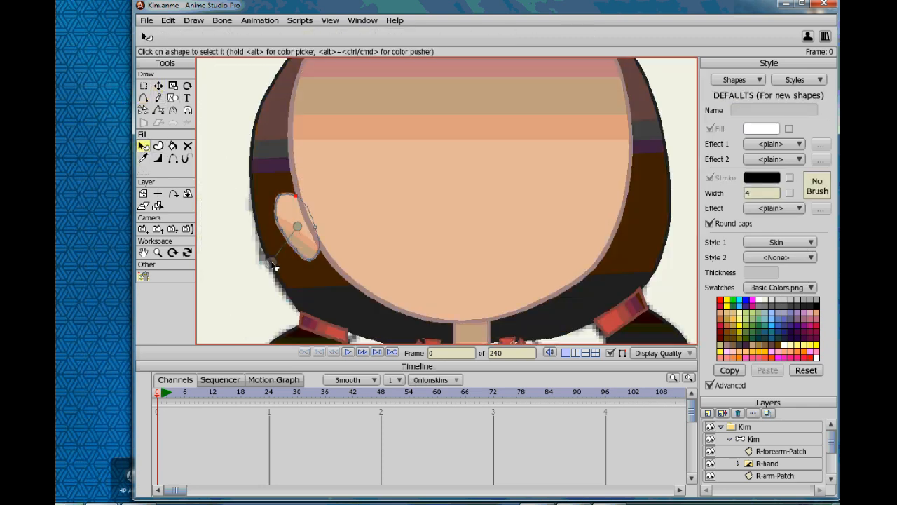
scroll(501, 180, down, 2)
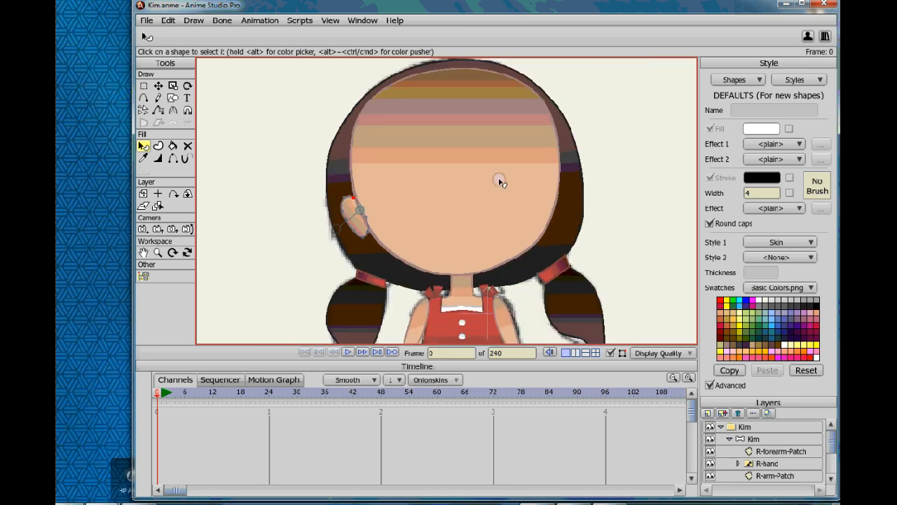
- Select the Face layer's shape and redirect its gradient straight down from the middle of the face toward the chest
click(741, 387)
click(158, 205)
click(505, 146)
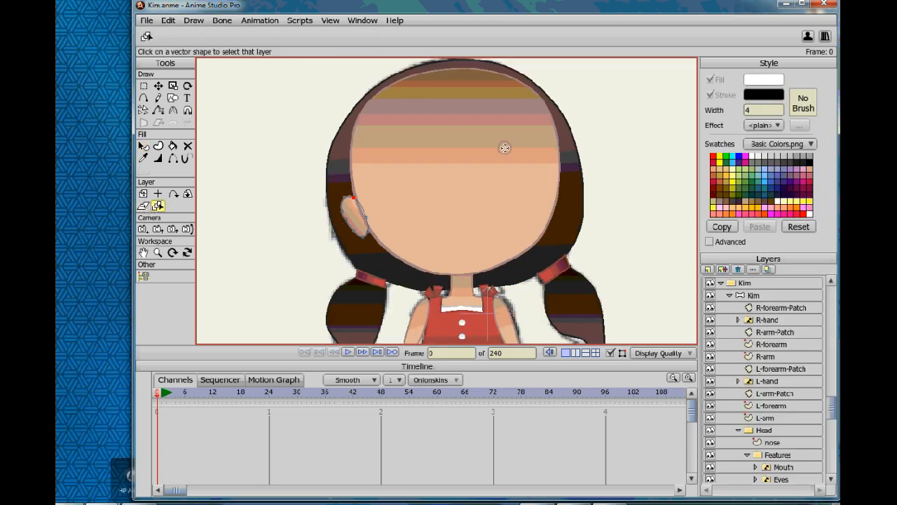
click(144, 146)
click(467, 124)
drag(456, 64, 437, 407)
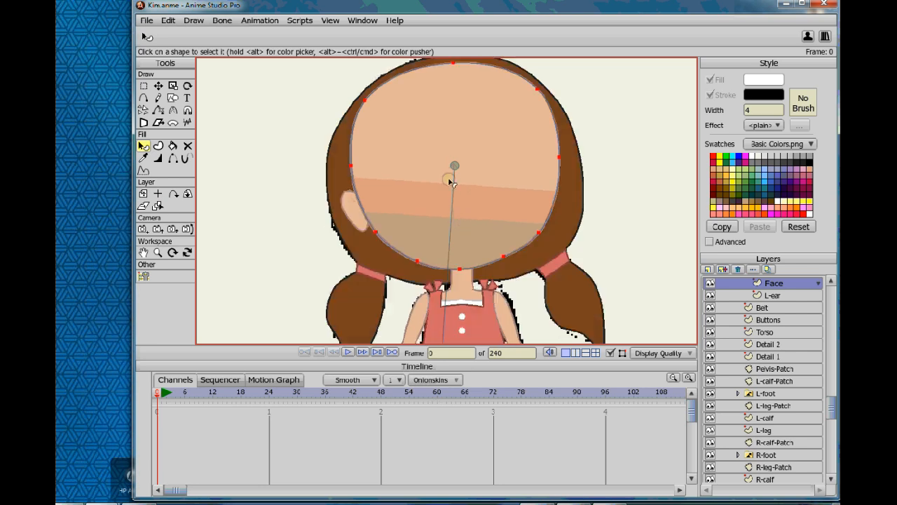
scroll(449, 180, down, 5)
drag(434, 279, 447, 221)
scroll(449, 166, up, 4)
scroll(451, 151, down, 4)
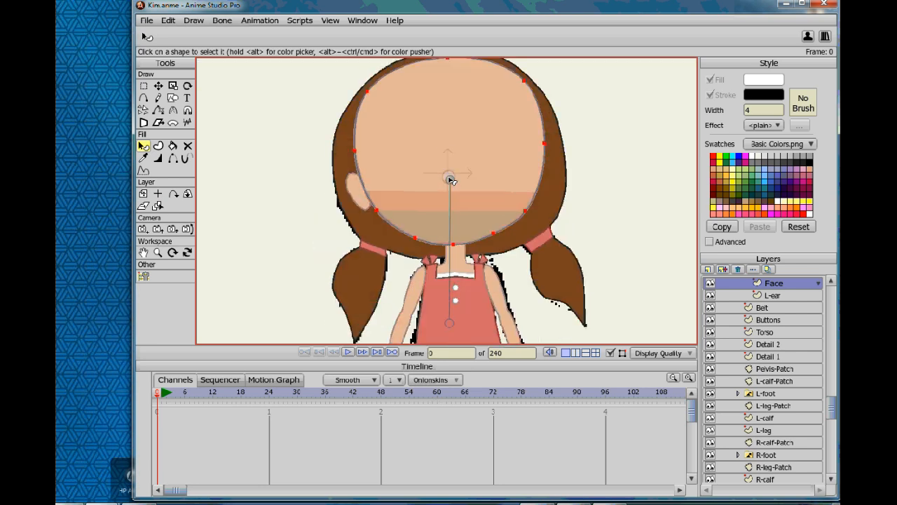
- Check the viewport's display quality options
click(658, 352)
click(645, 434)
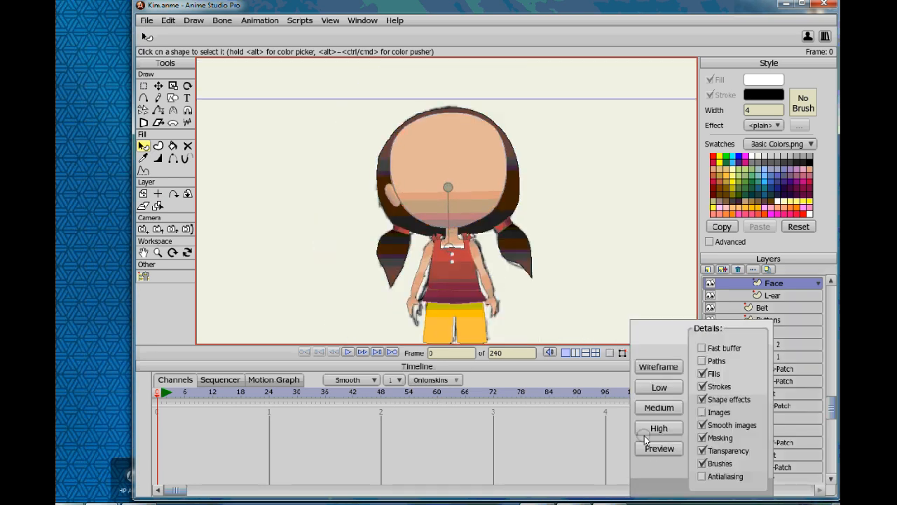
scroll(518, 244, up, 2)
click(148, 24)
click(160, 101)
scroll(531, 250, up, 3)
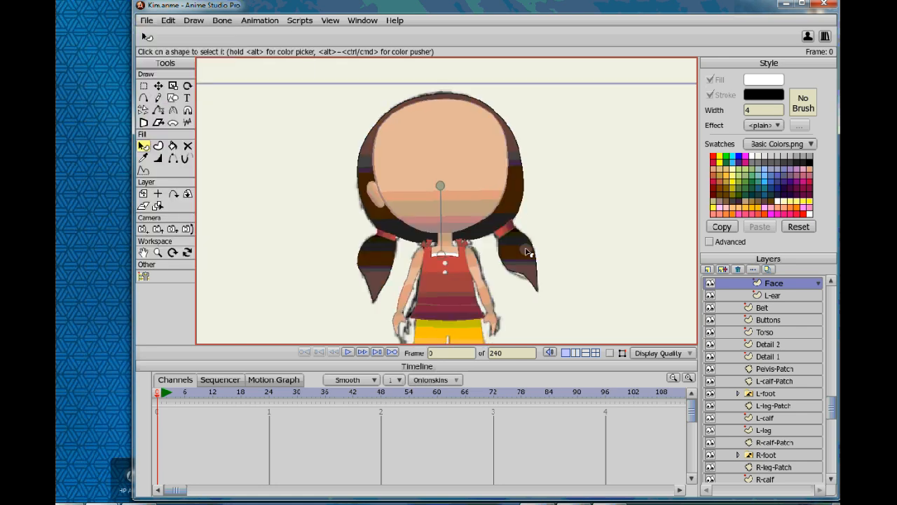
click(159, 206)
click(443, 271)
click(146, 146)
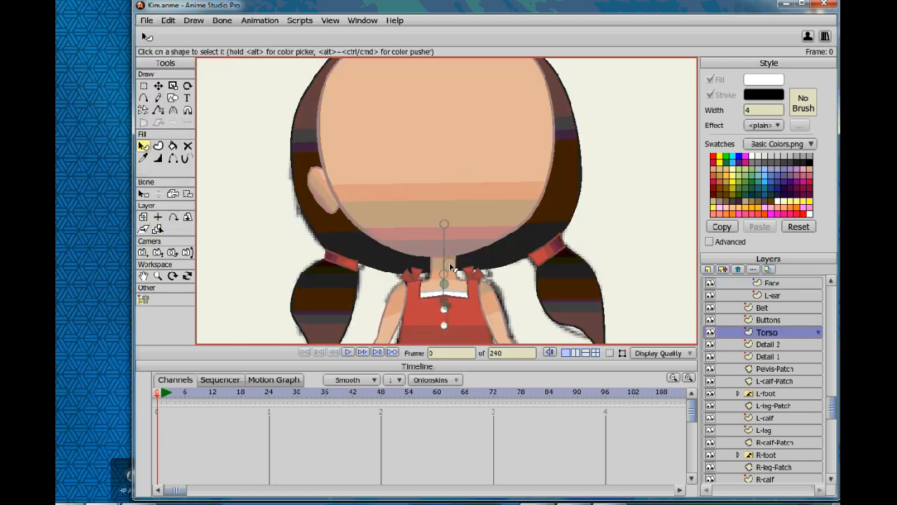
scroll(517, 232, down, 1)
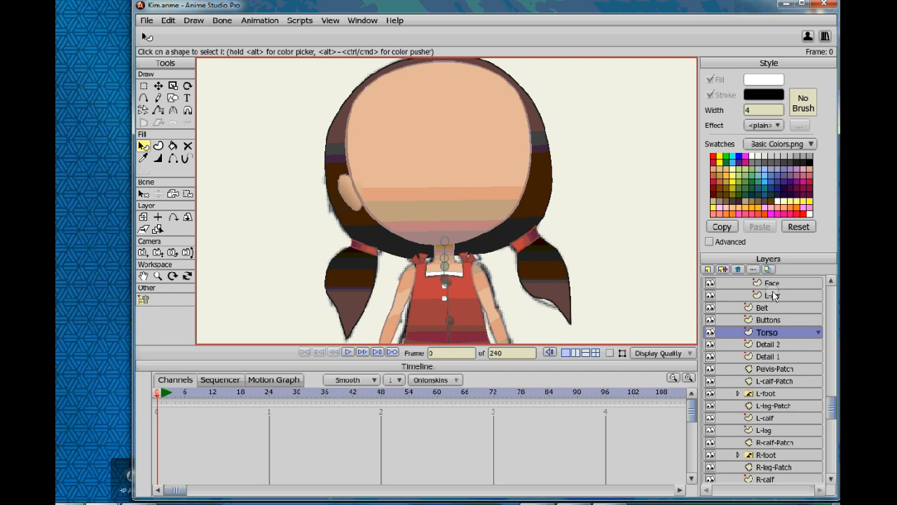
scroll(778, 324, up, 3)
click(771, 334)
scroll(496, 145, down, 1)
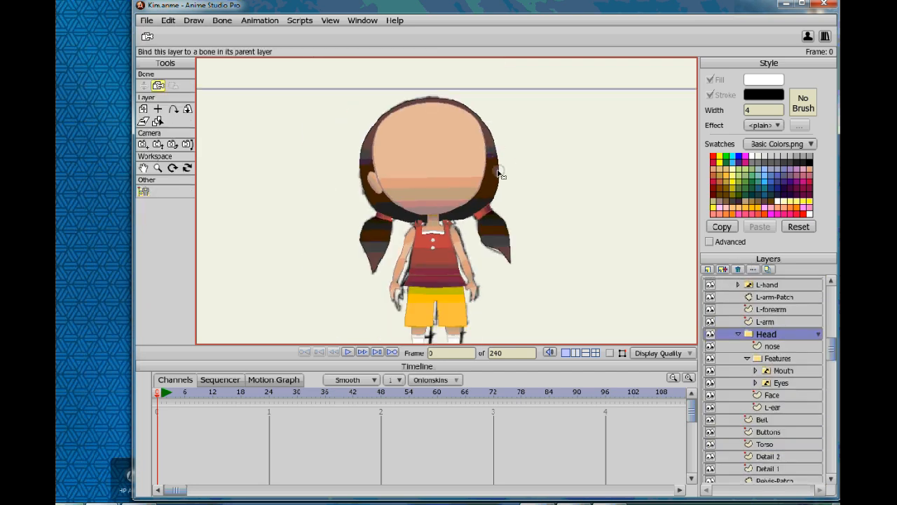
drag(509, 216, 504, 230)
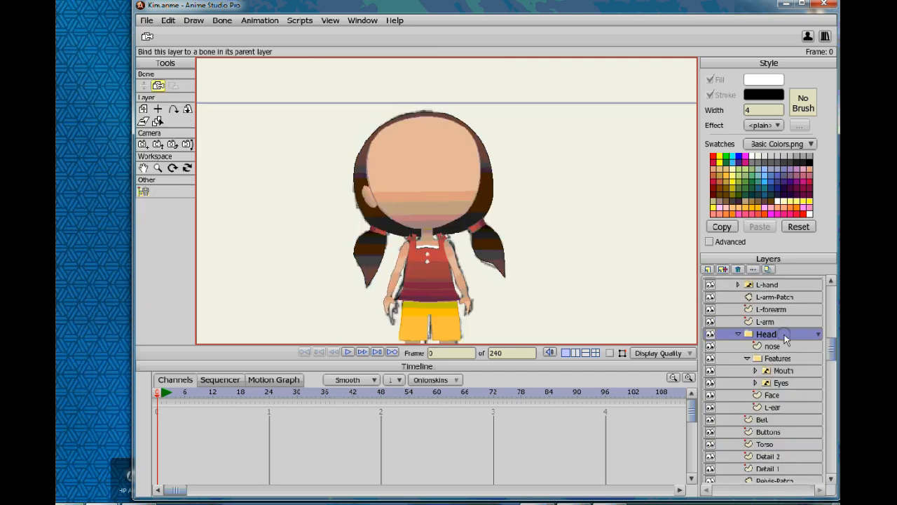
- Duplicate the L-ear layer, name the copy R-ear, and place its ear mirrored on the opposite side of the face
click(769, 407)
click(723, 270)
text(R-ear)
key(Return)
key(t)
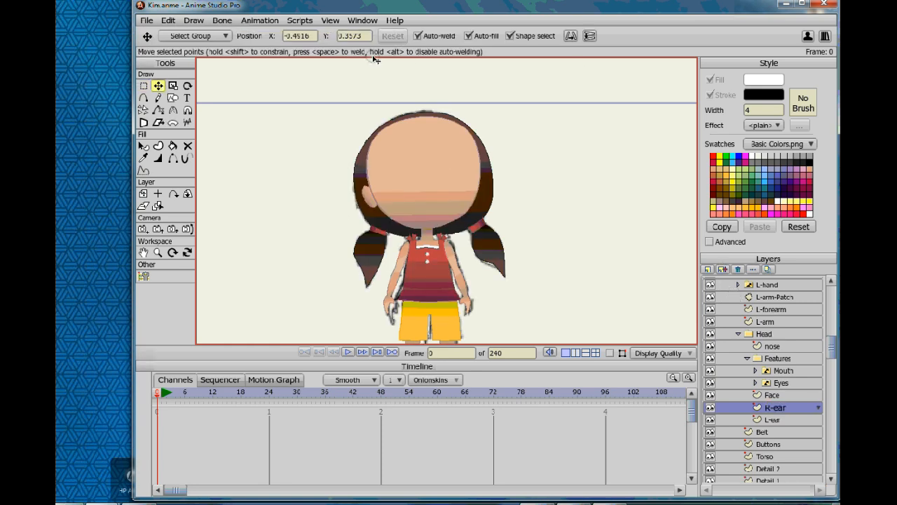
drag(382, 193, 500, 197)
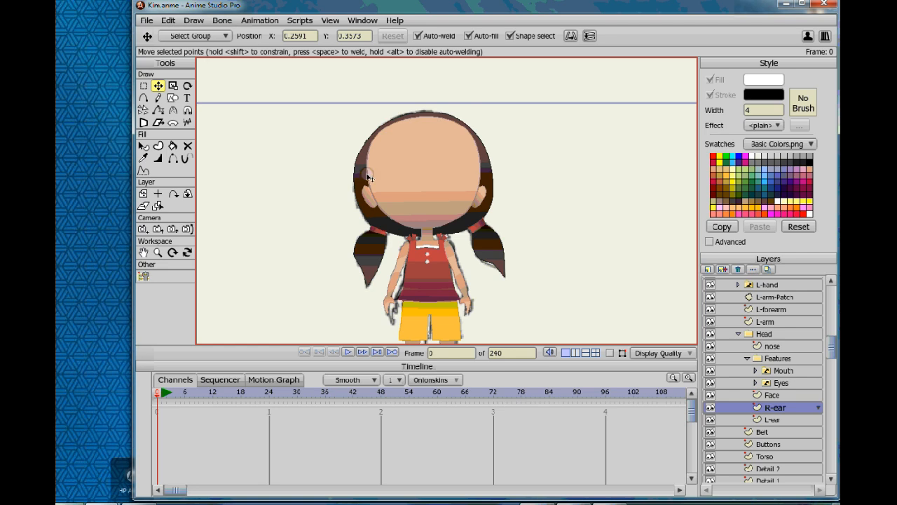
click(143, 147)
scroll(523, 220, up, 3)
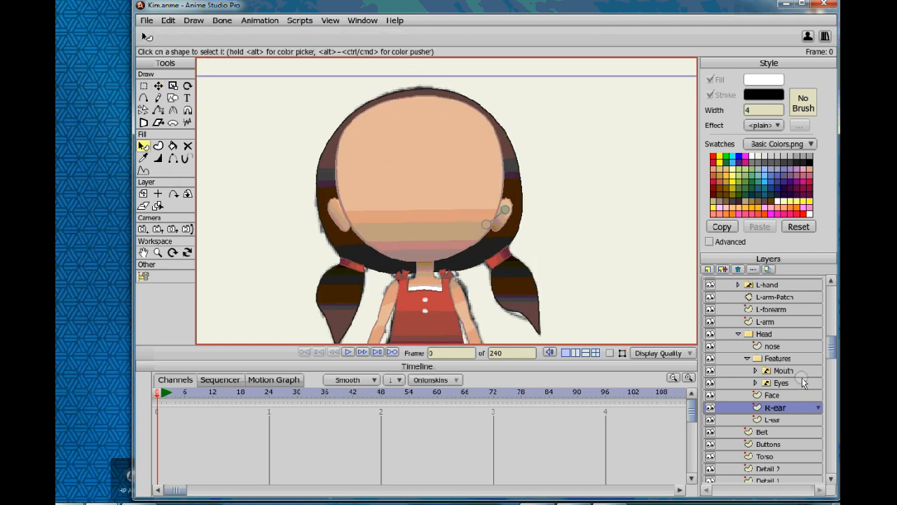
- Hide the Kim bone layer to expose the sketch and draw an oval over the sketched nose on the nose layer
click(770, 346)
key(r)
scroll(764, 315, up, 3)
click(710, 292)
mouse_move(383, 228)
mouse_down()
mouse_move(412, 247)
mouse_move(436, 241)
mouse_up()
- Set the display quality to High and fit the oval's side and lowest points to the sketched nose
click(662, 353)
click(660, 424)
scroll(421, 281, up, 3)
click(157, 85)
key(Return)
drag(388, 237, 387, 241)
drag(410, 251, 411, 257)
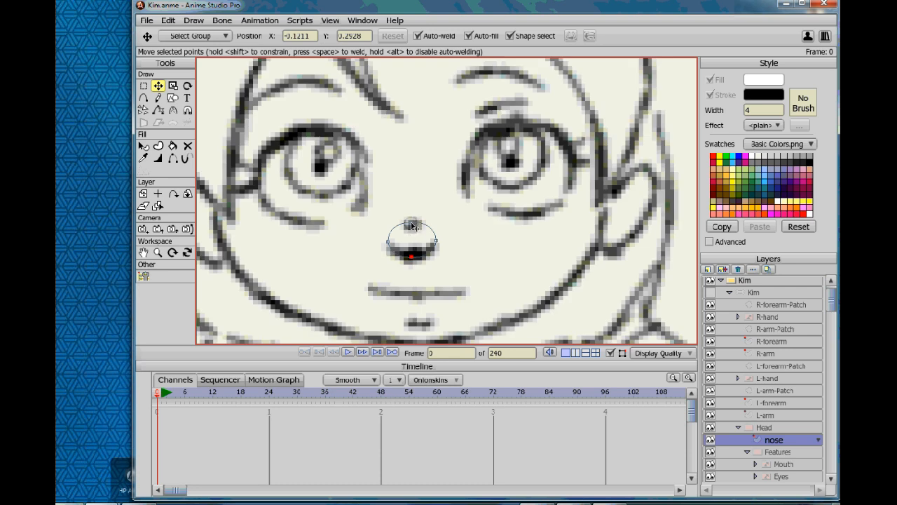
- Add a downward-bent curve across the nose oval between its side points, plus a point on its upper edge
click(140, 98)
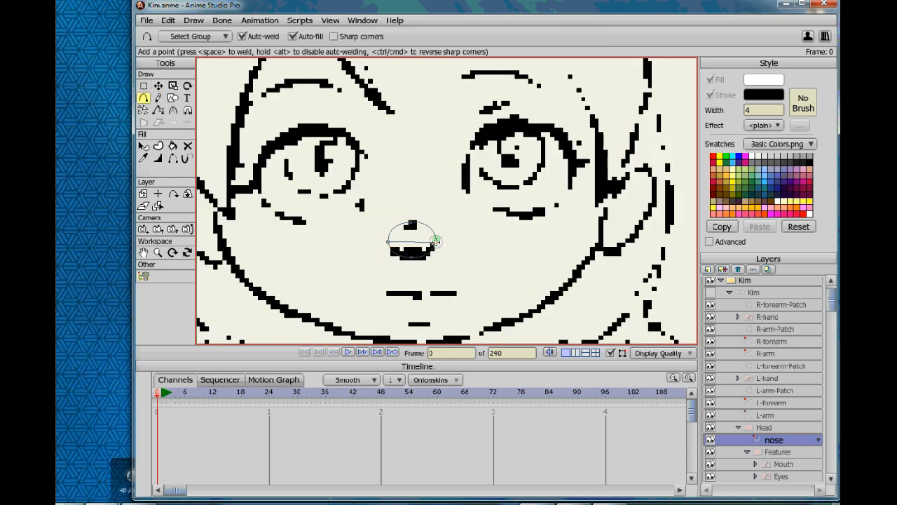
drag(412, 243, 412, 248)
click(397, 247)
click(426, 246)
click(399, 228)
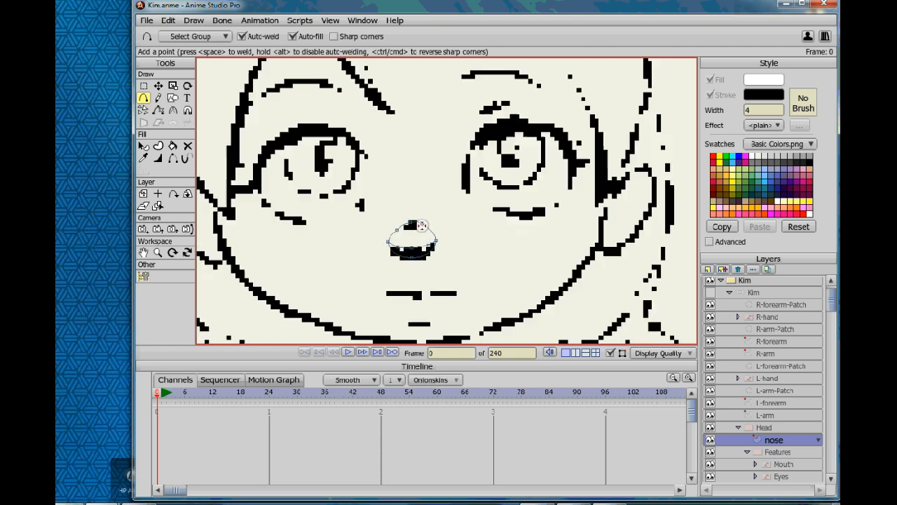
- Reposition the points on the nose's upper edge to narrow it toward the sketched tip
key(t)
scroll(390, 244, up, 5)
drag(349, 231, 392, 209)
drag(417, 218, 418, 223)
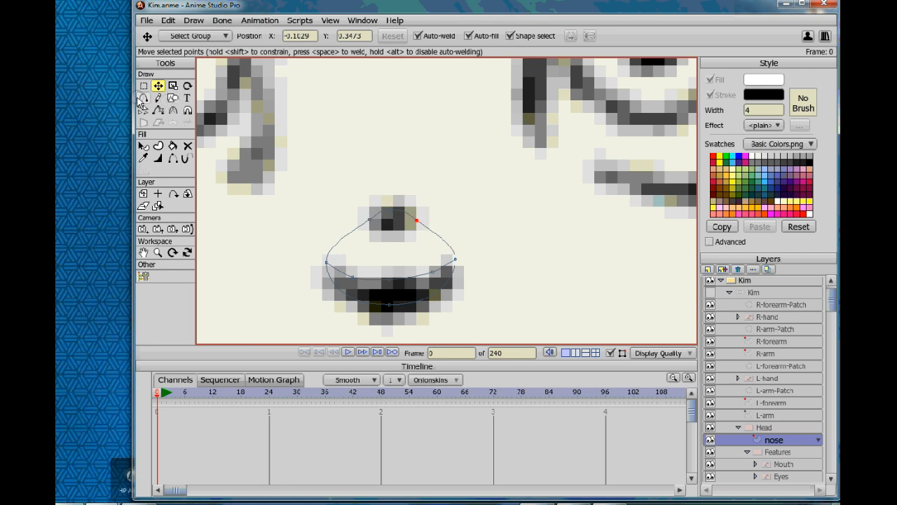
key(a)
scroll(344, 236, down, 3)
- Show the Kim layer again and fill the crescent-shaped region beneath the nose's inner curve
click(144, 146)
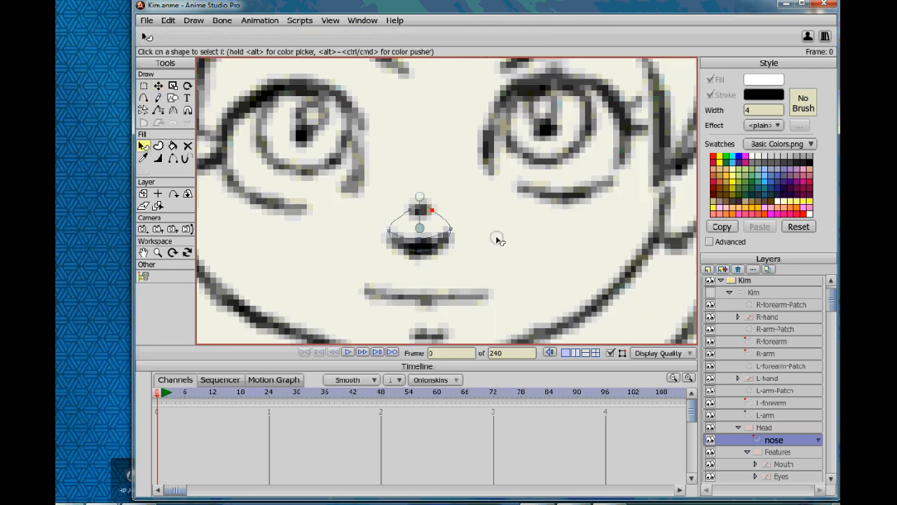
click(677, 353)
click(710, 294)
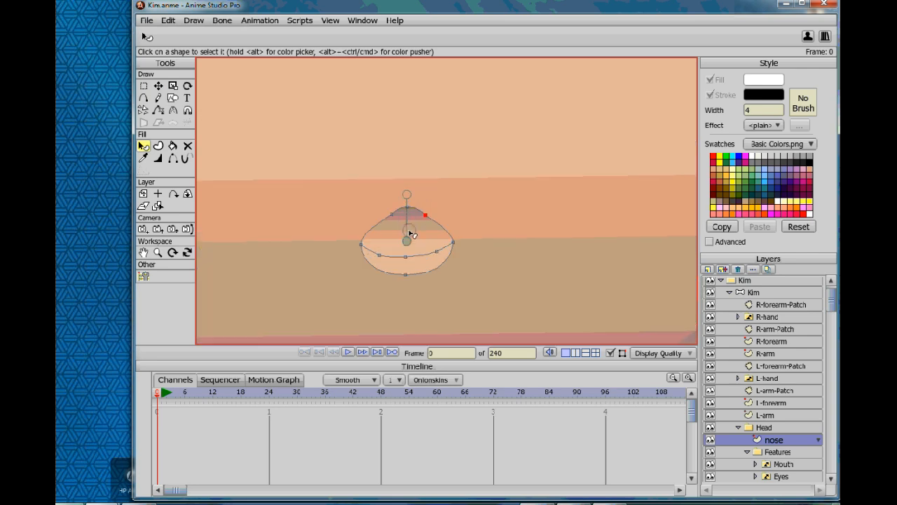
key(p)
click(407, 264)
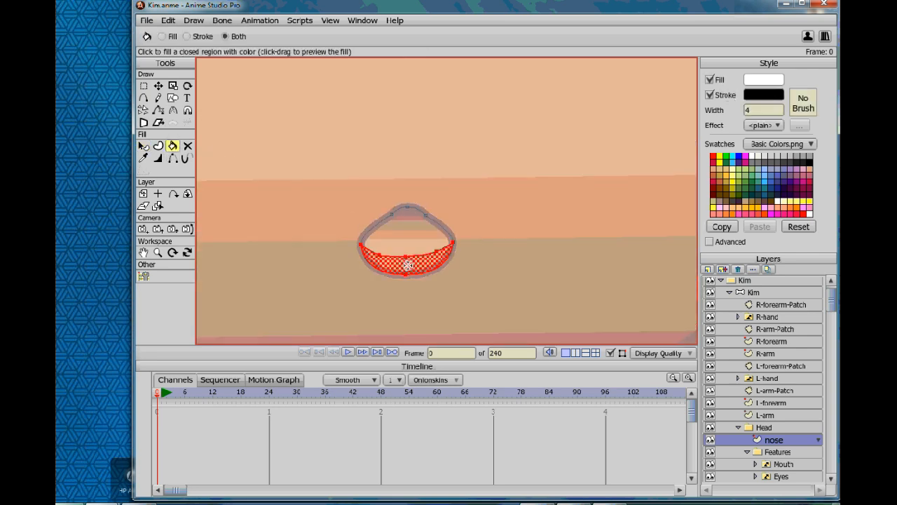
- Hide the stroke along the nose's inner curve and both upper side edges
click(173, 158)
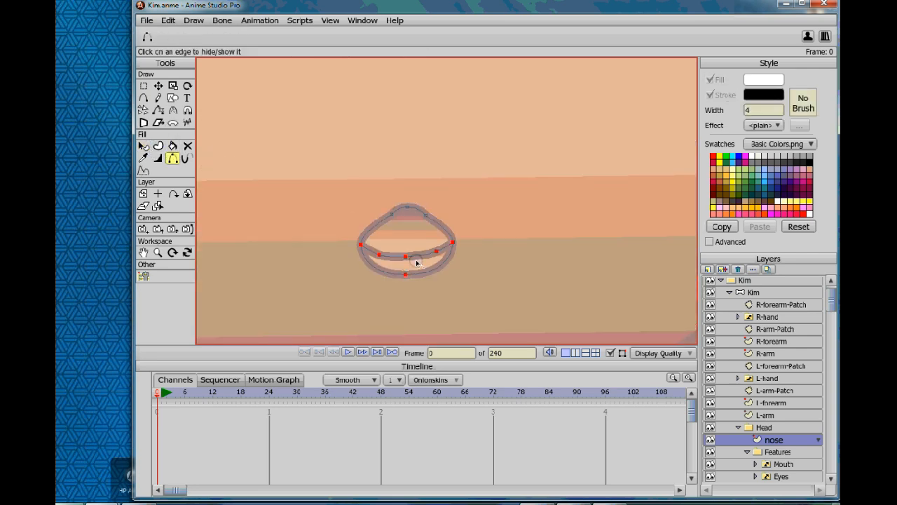
click(375, 255)
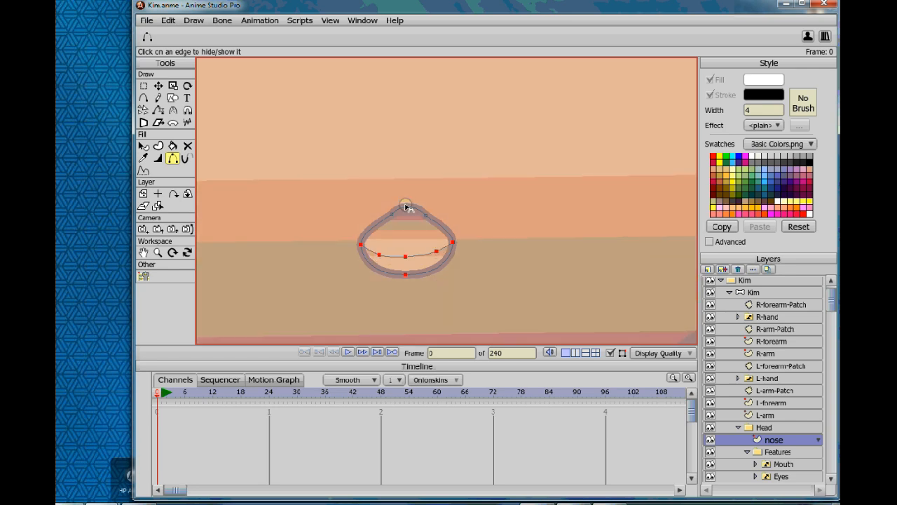
click(374, 225)
click(439, 224)
- Taper the nose outline by reducing the line width at both side points and both upper points
click(158, 158)
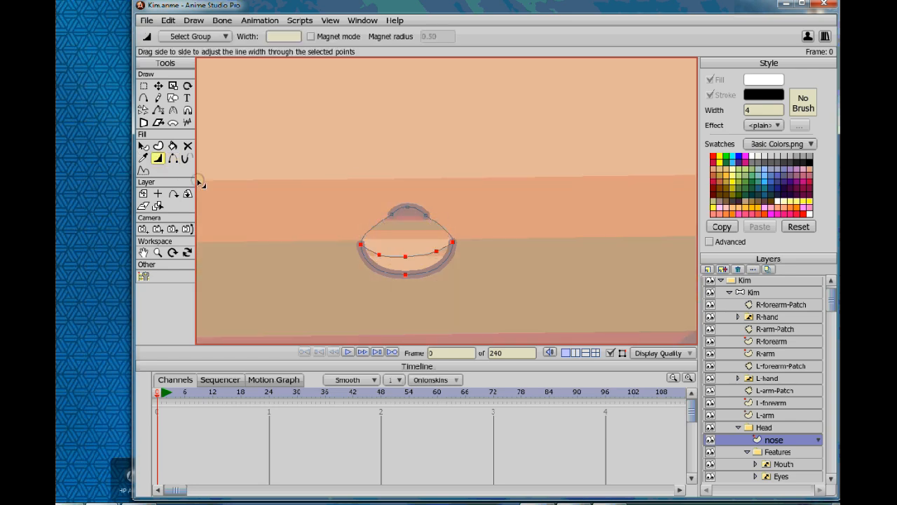
drag(361, 244, 231, 266)
drag(452, 242, 361, 253)
drag(426, 215, 361, 249)
drag(392, 215, 177, 271)
- Redirect the nose's gradient to run straight down from the middle of the nose to below it
click(143, 146)
click(406, 260)
drag(408, 193, 408, 303)
click(408, 228)
drag(407, 241, 405, 220)
click(655, 359)
click(512, 244)
scroll(512, 244, down, 6)
scroll(442, 240, up, 4)
scroll(442, 238, down, 2)
- Set the display quality to High, add a point on each side of the nose's lower edge, and move both outward
click(660, 354)
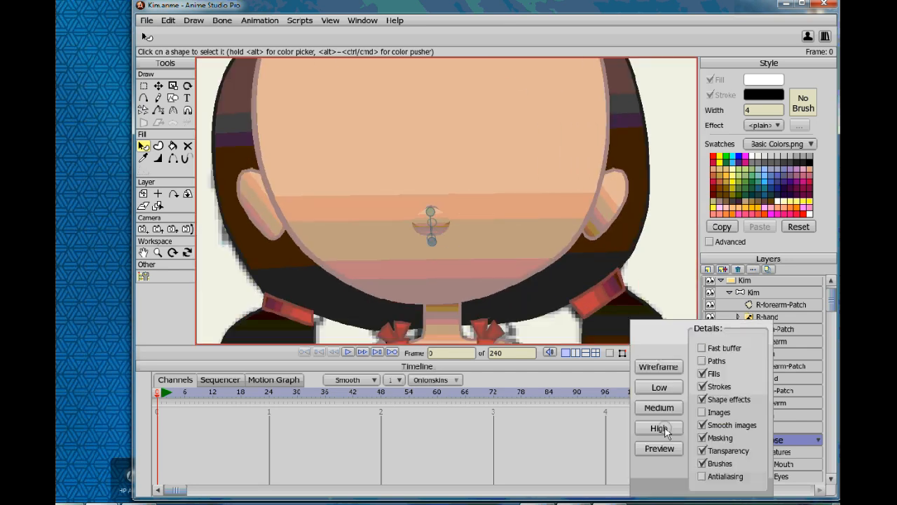
click(663, 425)
scroll(450, 266, up, 5)
click(143, 97)
click(383, 273)
click(438, 270)
click(157, 85)
drag(382, 272, 376, 270)
drag(439, 271, 444, 266)
drag(377, 270, 375, 268)
click(445, 265)
scroll(446, 265, down, 5)
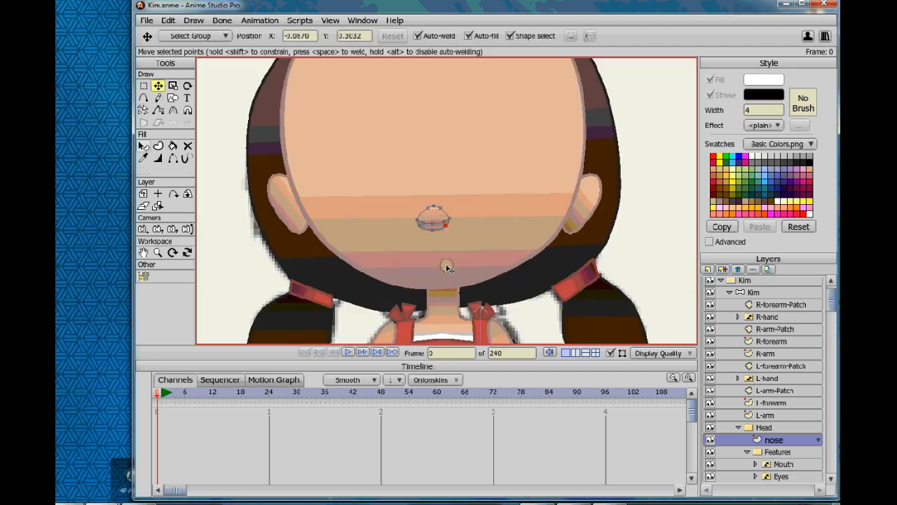
- Set the display quality to Preview and slant the lower nose shape's gradient from above the nose down to its lower edge
click(667, 353)
click(670, 445)
scroll(577, 287, down, 5)
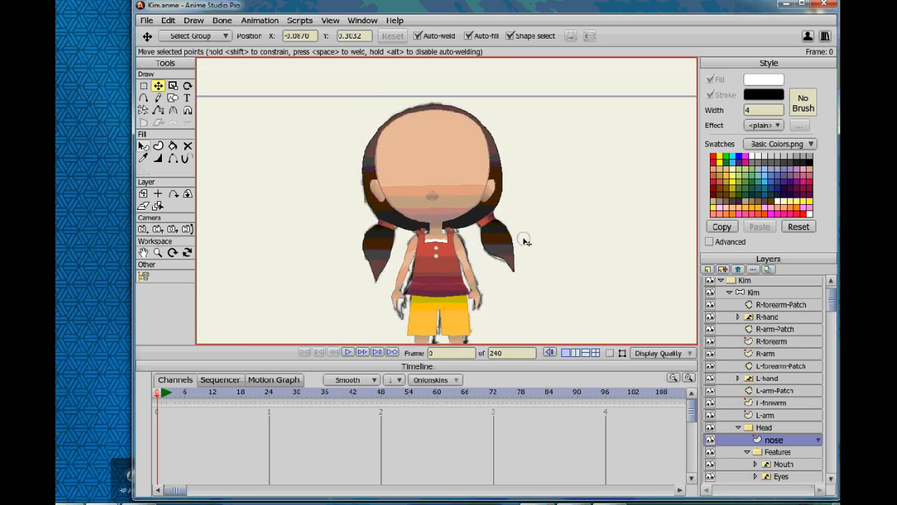
scroll(435, 220, up, 10)
key(q)
drag(398, 201, 414, 295)
drag(399, 234, 390, 159)
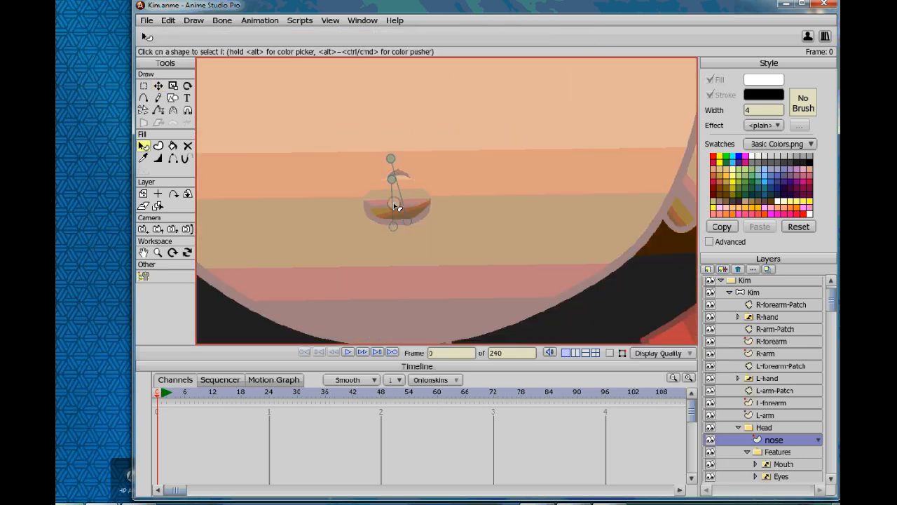
- Select the lower nose shape, turn off its stroke, and give its fill the Soft Edge effect
click(402, 216)
scroll(411, 274, up, 3)
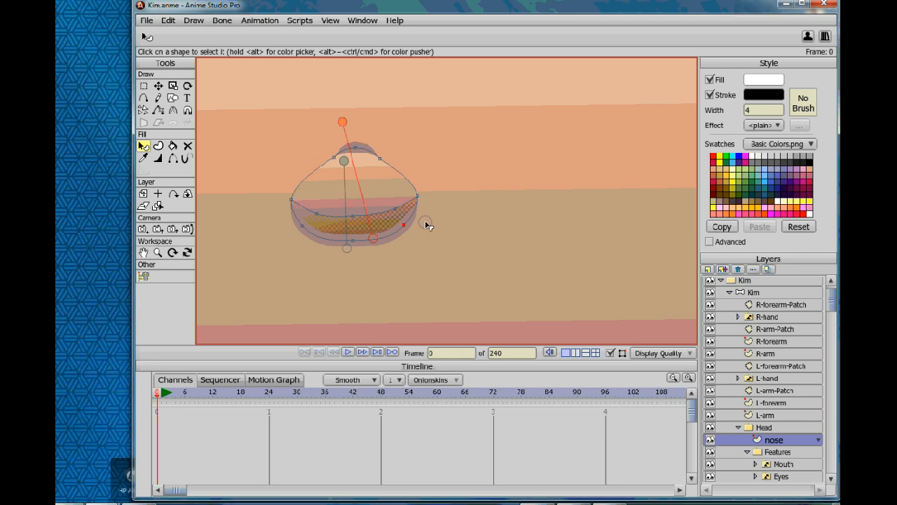
click(723, 94)
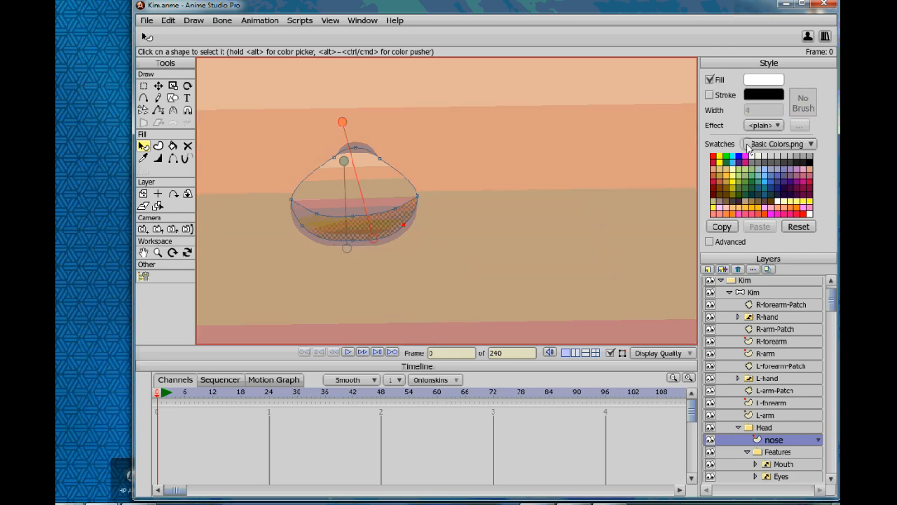
click(710, 242)
click(763, 145)
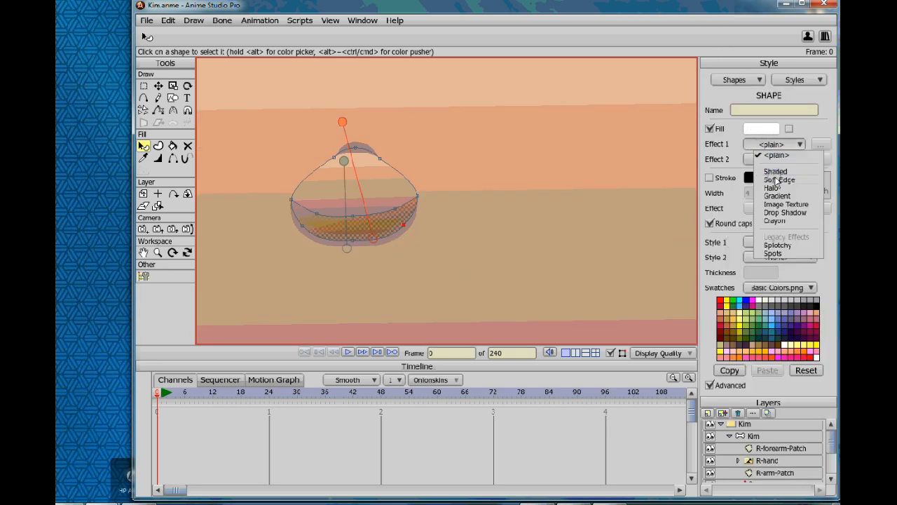
click(765, 178)
key(Return)
- Render a preview of the current frame and save the project
key(ctrl+r)
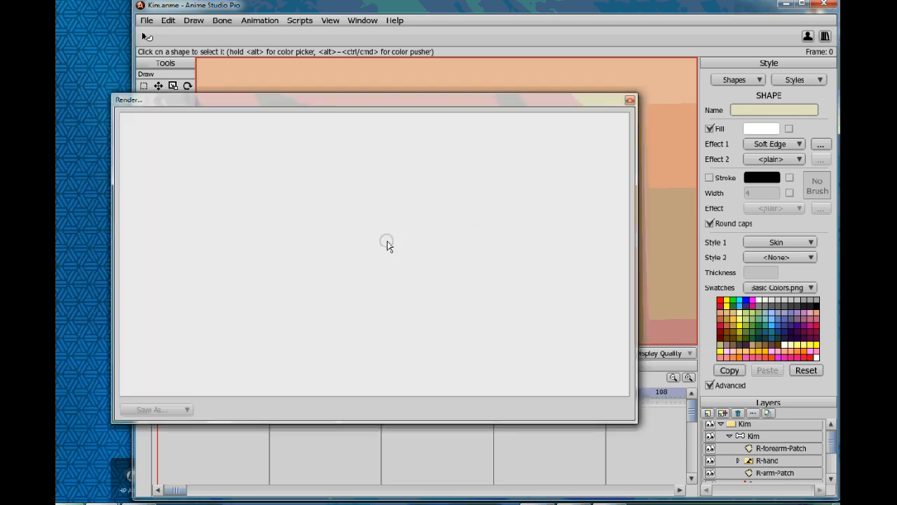
click(629, 102)
scroll(527, 221, down, 4)
click(146, 21)
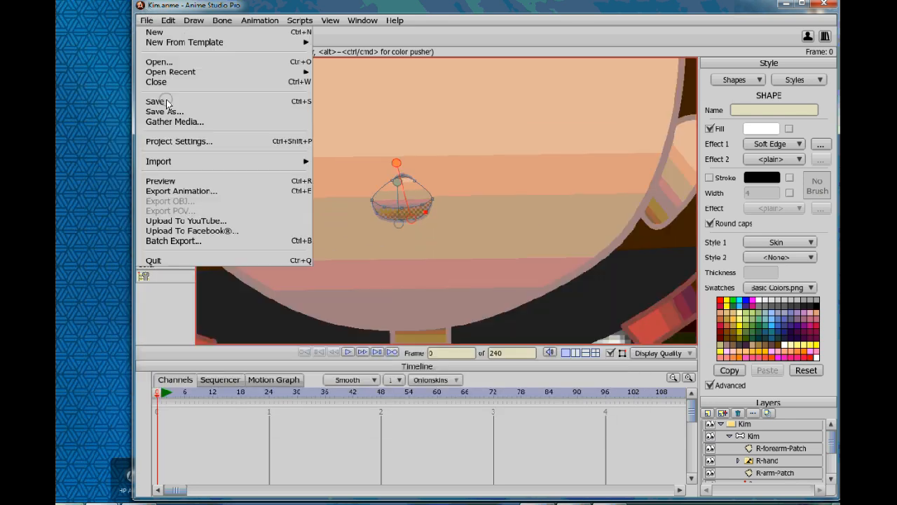
click(167, 100)
- Turn off the advanced style options and deselect the lower nose shape
drag(481, 261, 492, 287)
scroll(493, 287, down, 4)
click(710, 385)
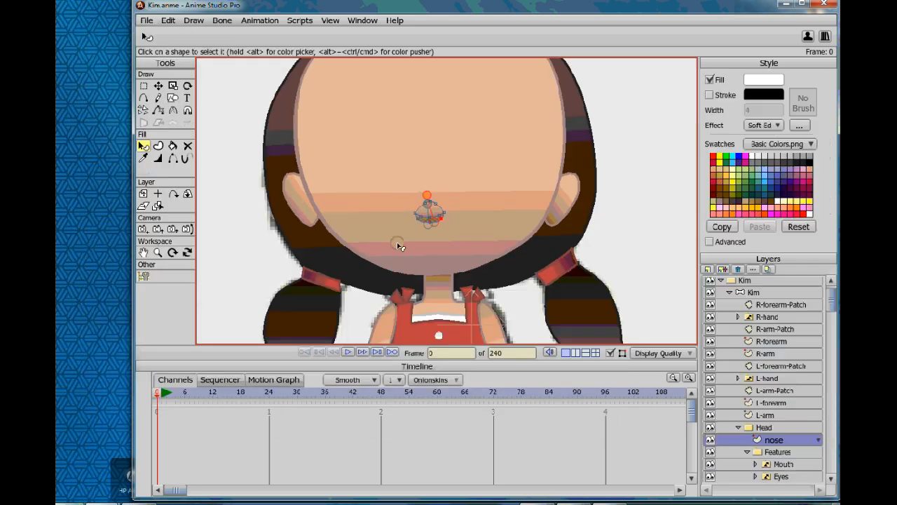
click(144, 85)
scroll(459, 189, down, 4)
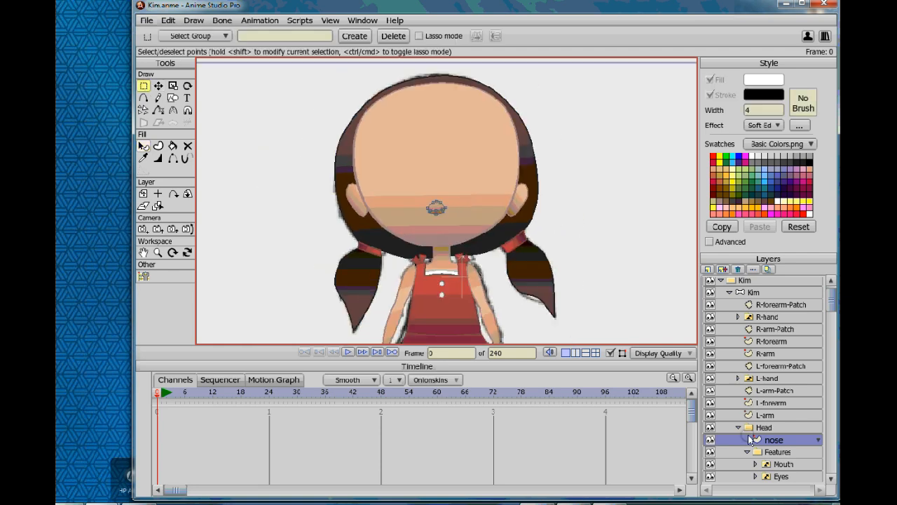
- Expand the Eyes layer and add a new vector layer named L-eye inside it
click(745, 427)
scroll(726, 413, down, 3)
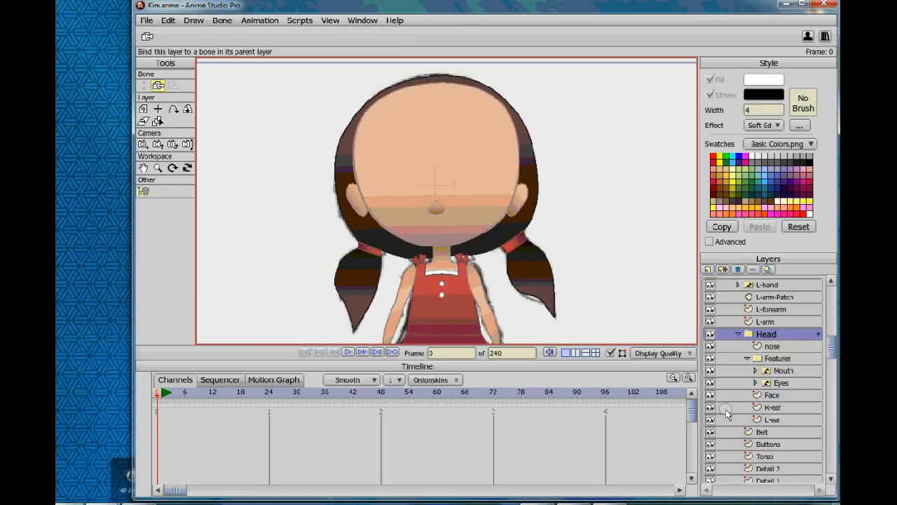
click(764, 383)
click(755, 382)
click(770, 397)
click(708, 269)
click(711, 281)
double_click(793, 394)
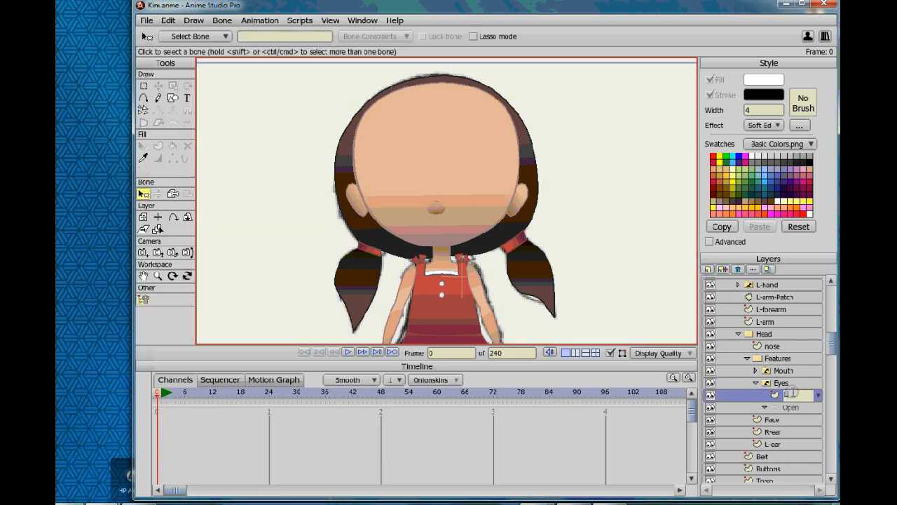
text(L-eye)
key(Return)
- Move the L-eye layer into the Open bone layer and make it the active layer
drag(792, 395, 790, 411)
click(782, 385)
click(796, 408)
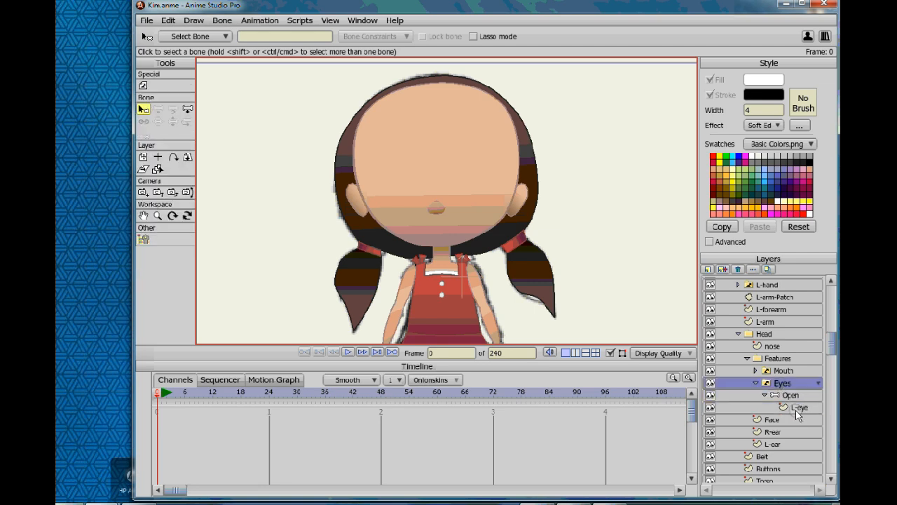
- Choose the Draw Shape tool and create a new style named White with the advanced style options
click(172, 98)
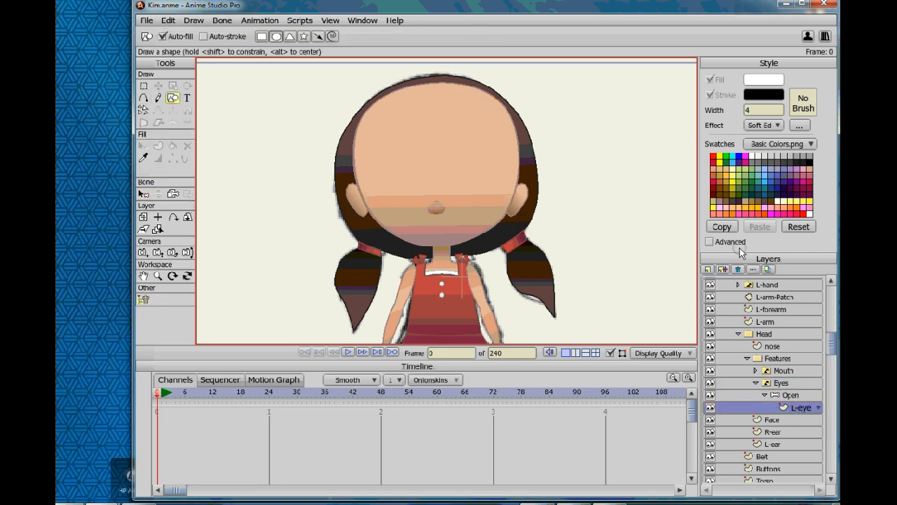
click(709, 241)
click(799, 81)
click(802, 90)
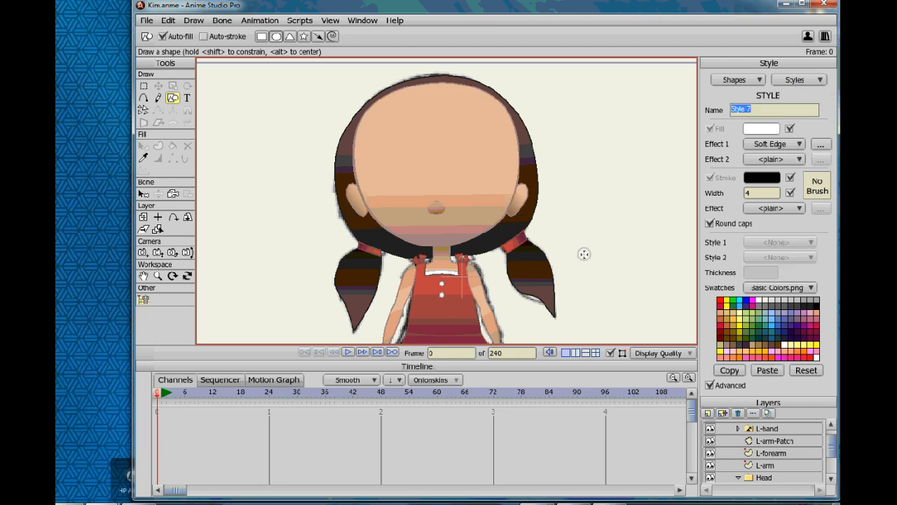
key(Return)
- Apply the Gradient effect to the White style's fill and pick a colour for the gradient
click(778, 144)
click(779, 198)
double_click(514, 306)
drag(273, 252, 179, 231)
click(441, 368)
click(452, 321)
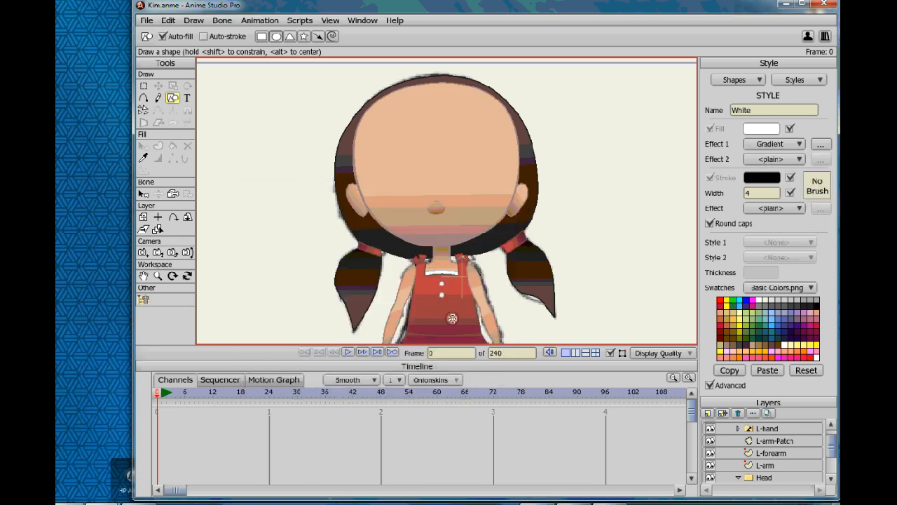
- Adjust the gradient settings of the White style's fill effect
click(791, 144)
click(399, 223)
click(441, 242)
click(446, 314)
- Create a new style named Eyebrows and give it a dark grey fill colour
click(818, 80)
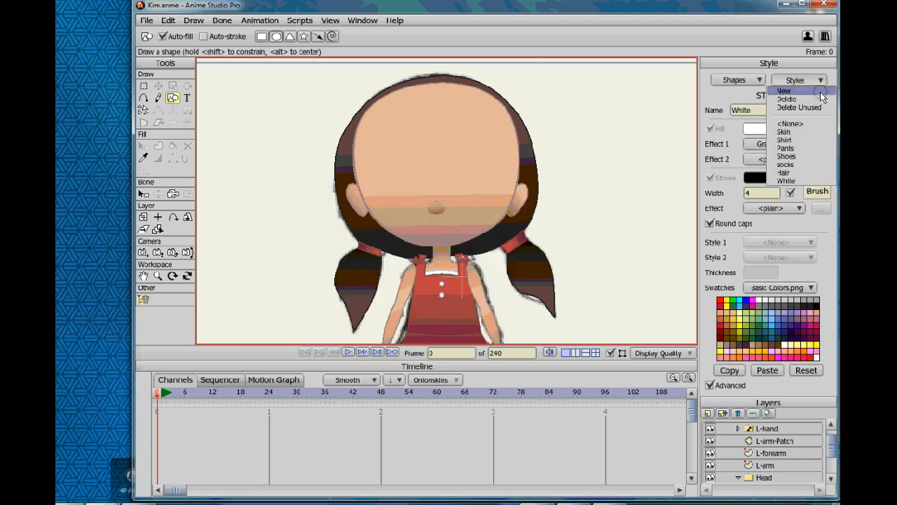
click(821, 92)
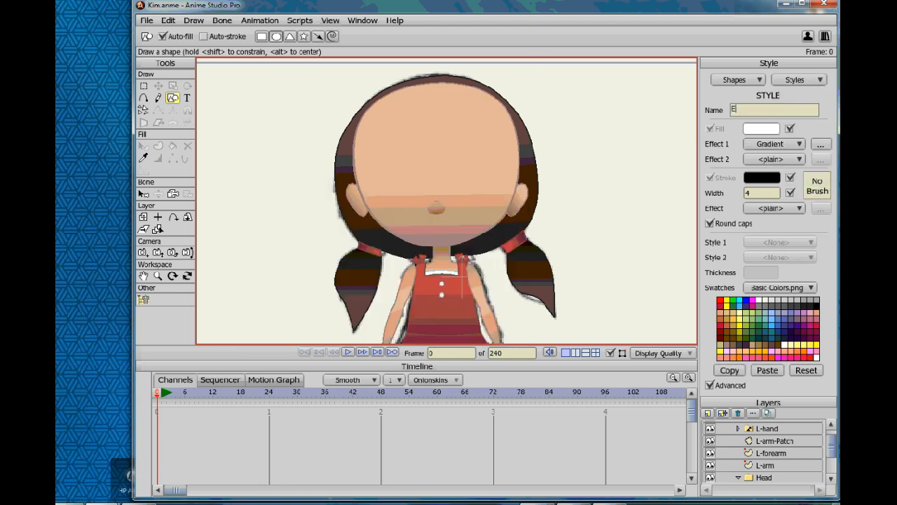
text(Eyebrows)
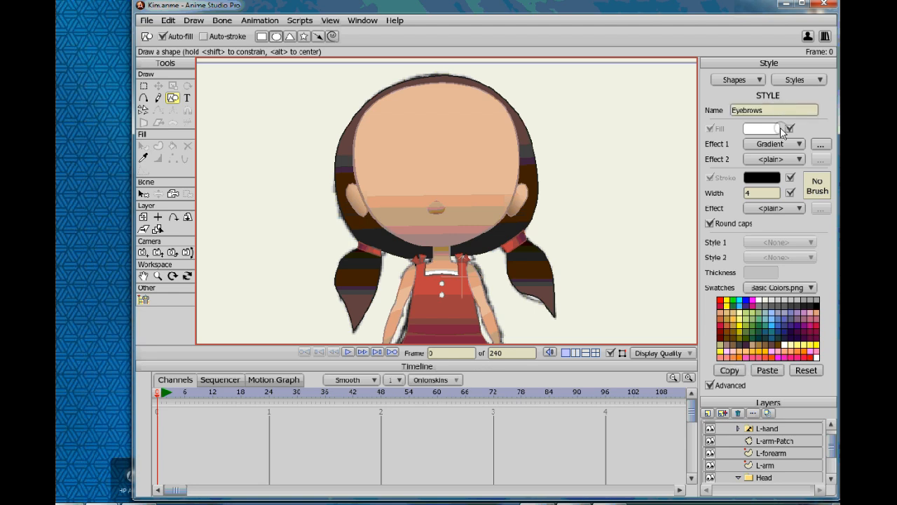
click(771, 129)
click(282, 347)
drag(282, 344, 296, 338)
click(436, 368)
- Set the Eyebrows style's gradient colours to very dark shades, using brown 170D09 for the second one, and save the file
click(819, 145)
double_click(362, 306)
click(414, 339)
click(289, 325)
click(484, 376)
double_click(511, 306)
click(414, 342)
click(315, 345)
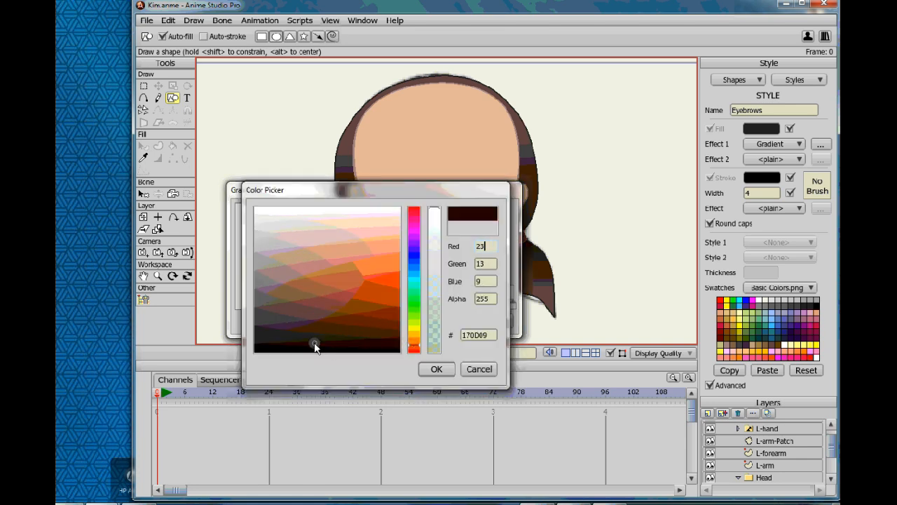
click(435, 368)
click(453, 320)
click(147, 20)
click(184, 100)
- Create a new style named Iris 1 with a plain first fill effect and a muted green fill colour
click(796, 80)
click(795, 90)
text(Iris 1)
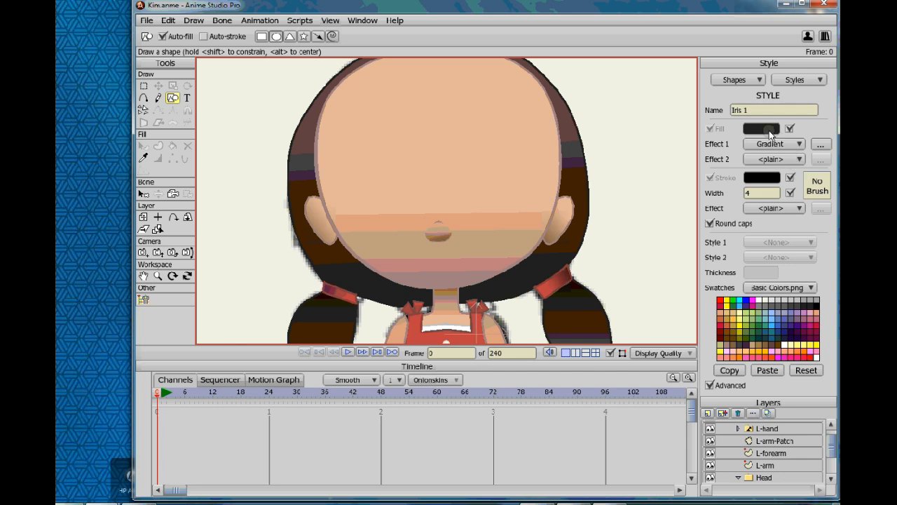
scroll(726, 449, up, 5)
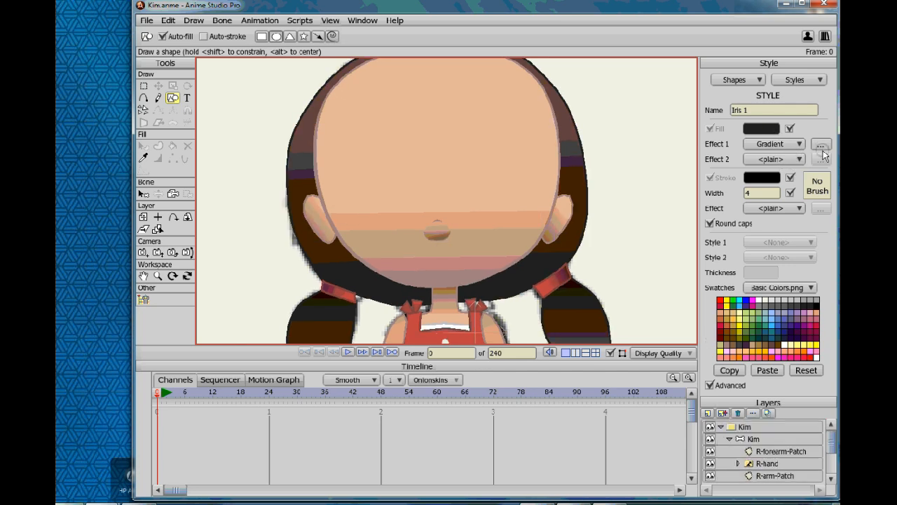
click(822, 147)
click(493, 321)
click(775, 144)
click(771, 142)
click(772, 132)
click(414, 308)
drag(361, 272, 292, 304)
click(438, 368)
- Create a new style named Iris 2 with the dark green fill colour 1B2A18
click(802, 81)
click(803, 87)
text(Iris 2)
click(761, 129)
drag(271, 301, 293, 339)
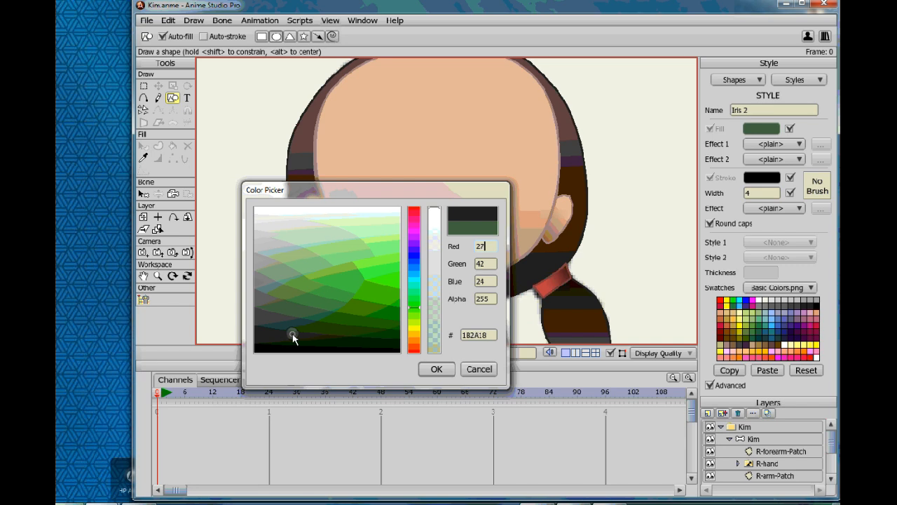
click(435, 371)
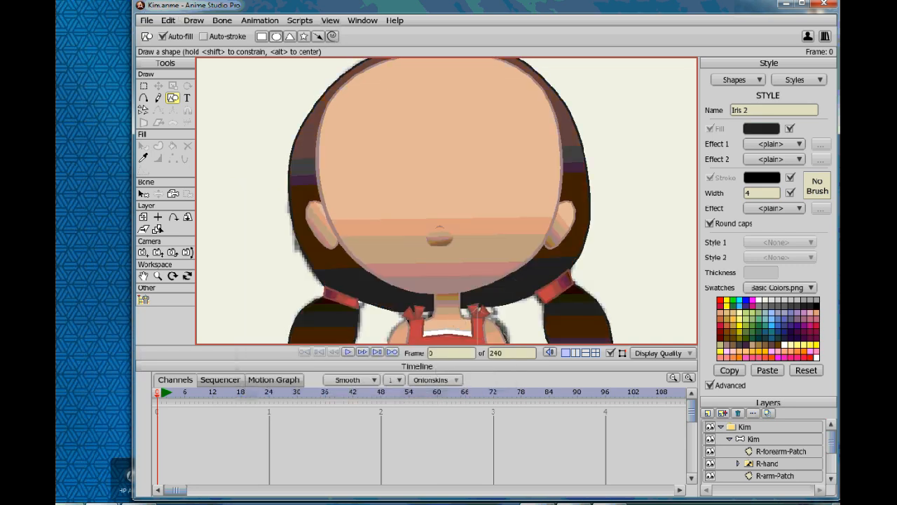
- Hide the Kim layer and trace the eye's outline from the sketch as a closed curve on L-eye, then show Kim again
click(778, 83)
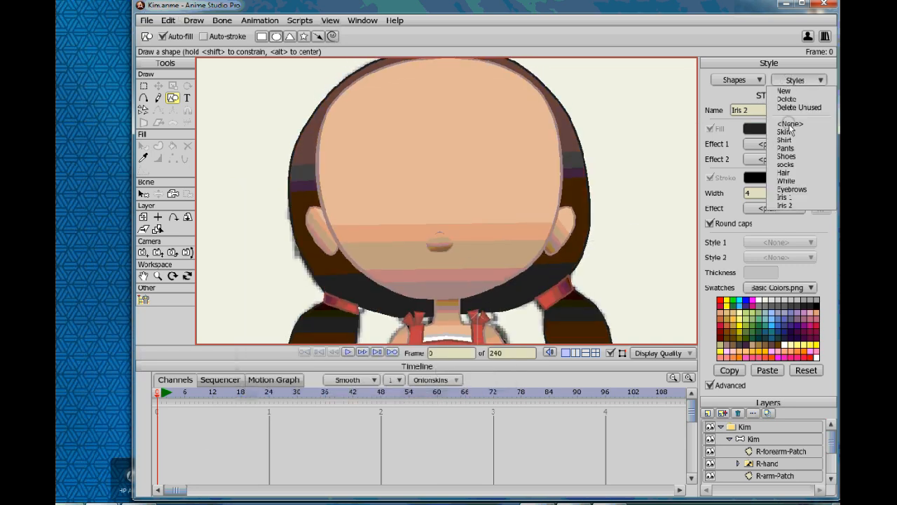
click(792, 189)
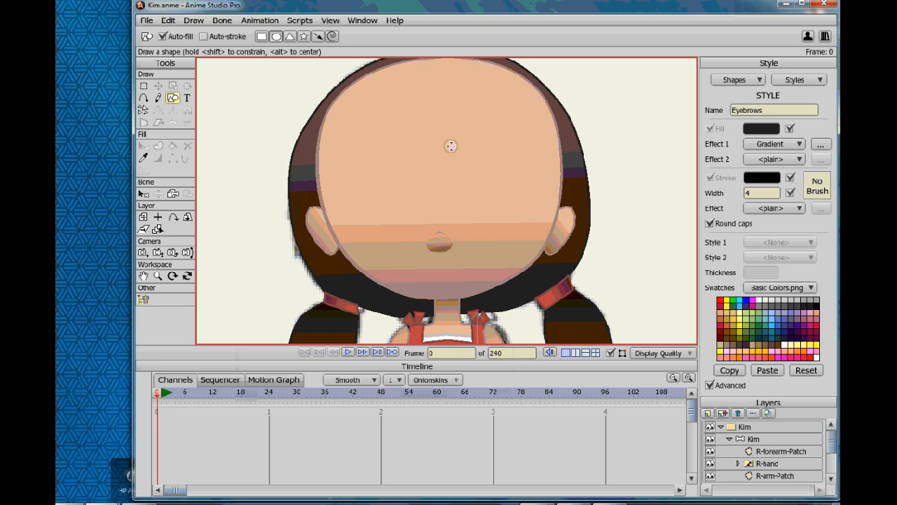
click(735, 385)
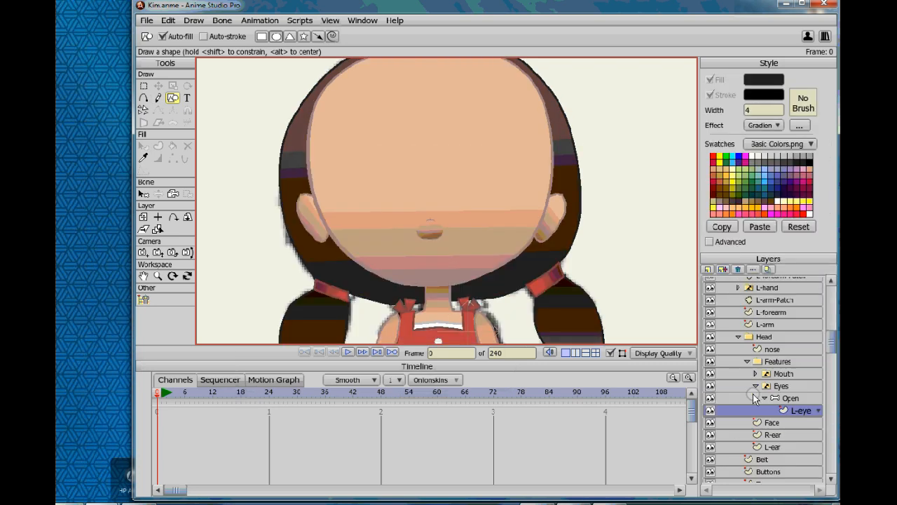
key(a)
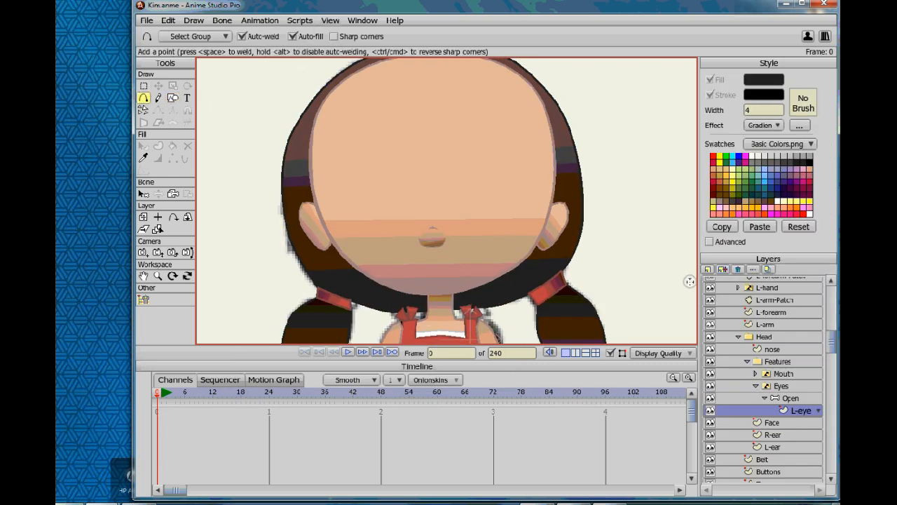
scroll(735, 372, up, 3)
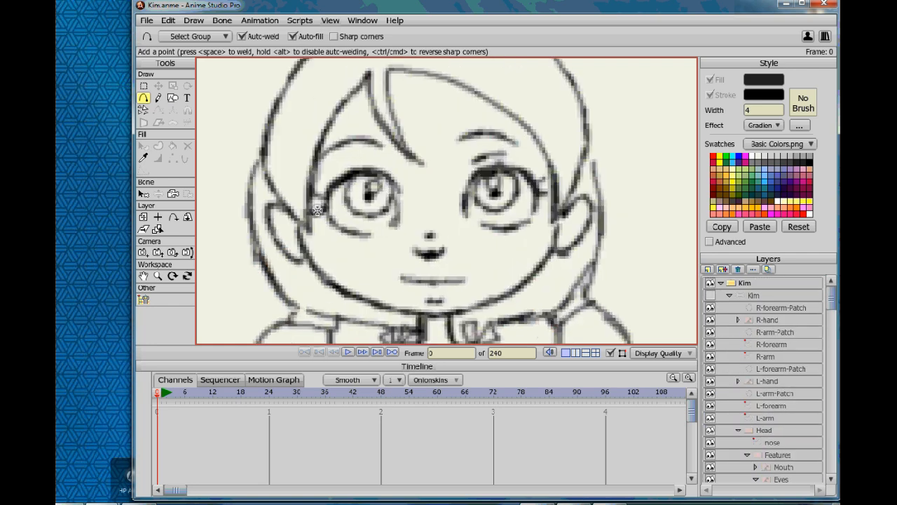
scroll(318, 210, up, 2)
mouse_move(271, 215)
mouse_down()
mouse_move(272, 187)
mouse_move(293, 164)
mouse_up()
mouse_move(375, 184)
mouse_down()
mouse_move(372, 234)
mouse_move(345, 249)
mouse_move(318, 249)
mouse_up()
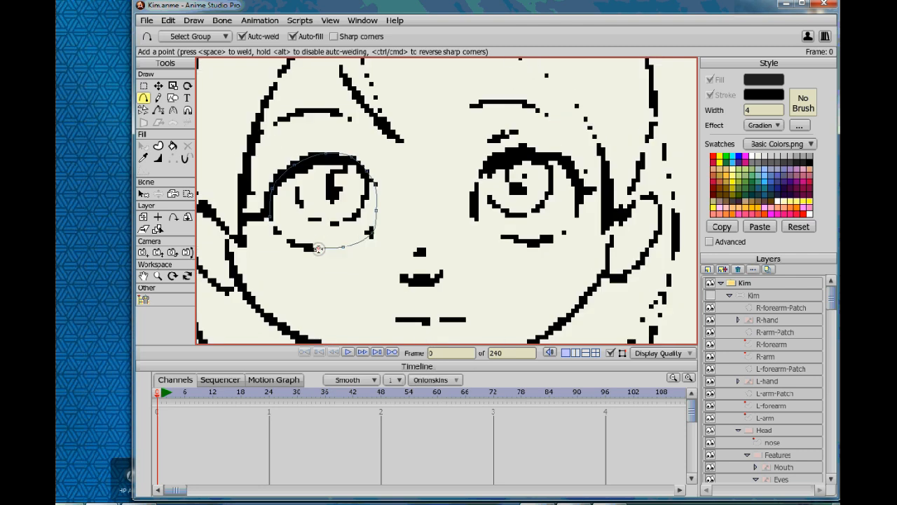
drag(271, 220, 270, 220)
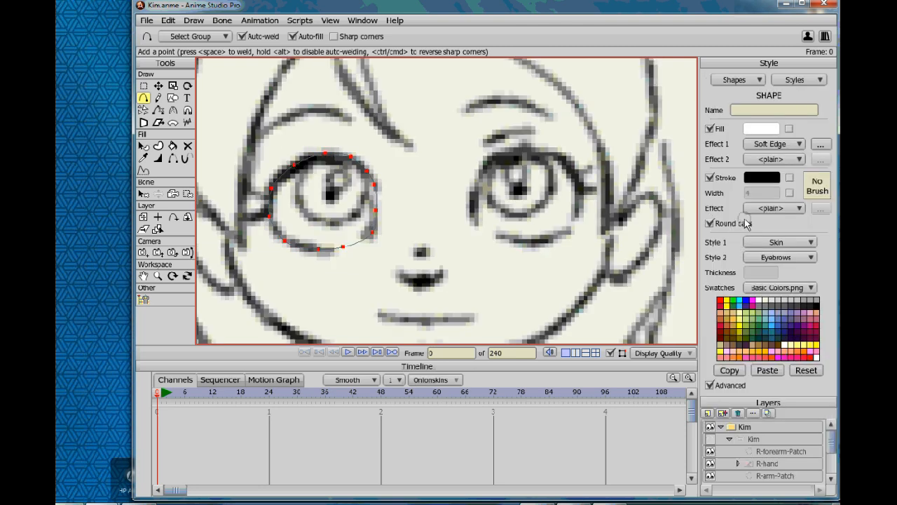
click(711, 439)
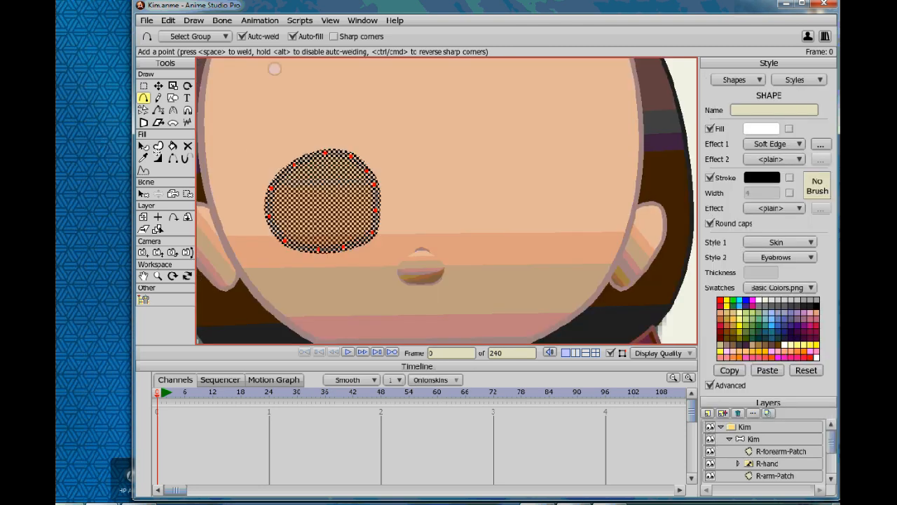
- Draw an oval around the eye outline and fill the ring between them with the Skin style, no second style and no stroke
click(172, 99)
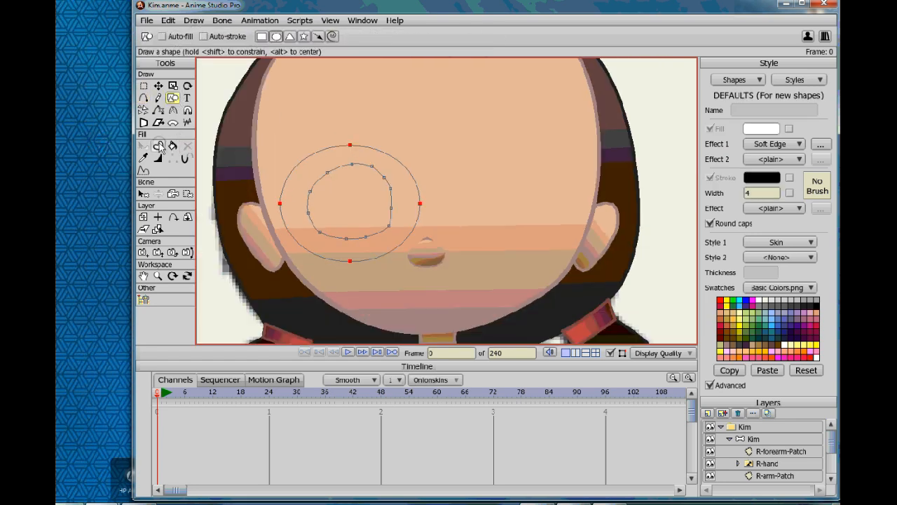
click(172, 145)
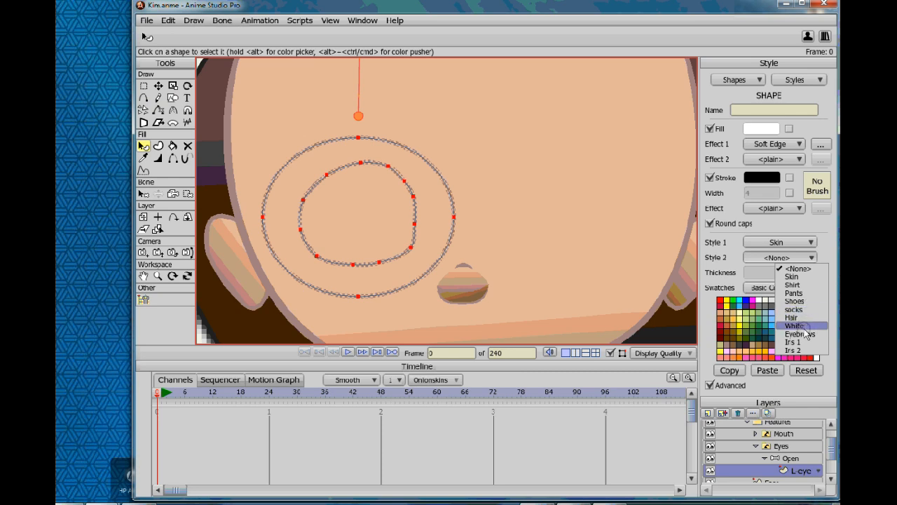
click(804, 336)
click(478, 195)
click(444, 204)
click(801, 256)
click(802, 270)
click(710, 178)
click(661, 183)
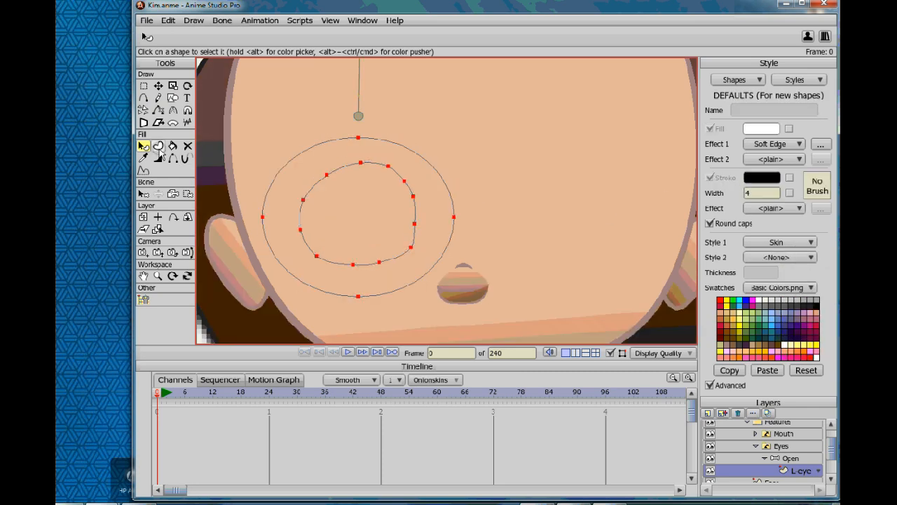
- Create a shape from the inner eye outline with the Eyebrows style and switch off its fill
click(158, 145)
click(291, 175)
click(357, 218)
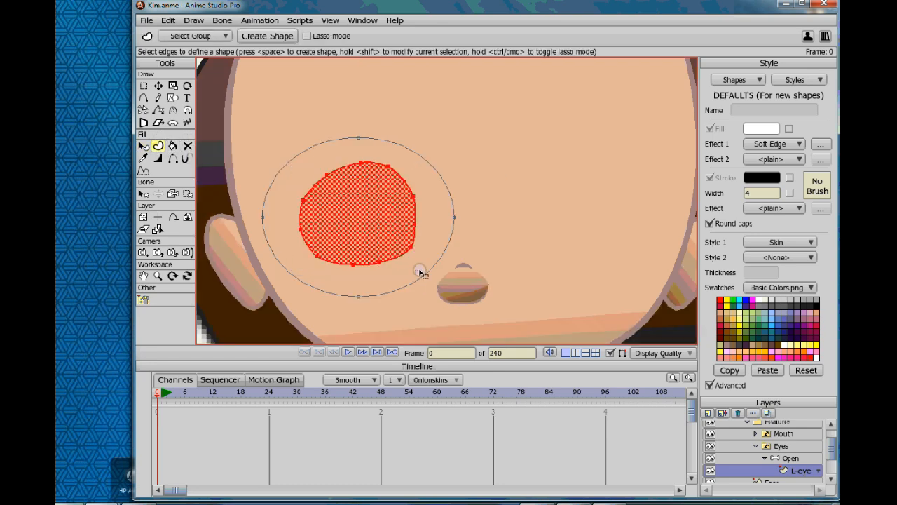
click(776, 242)
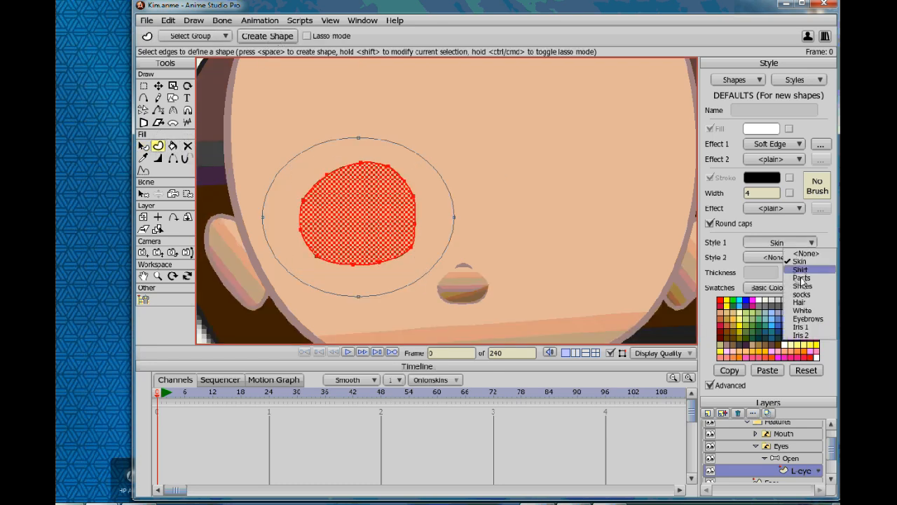
click(807, 326)
click(263, 36)
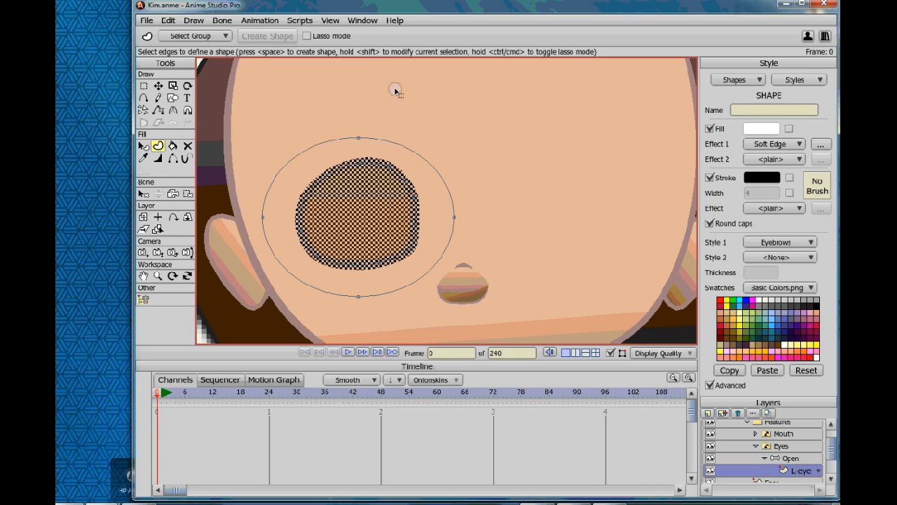
click(709, 128)
click(143, 145)
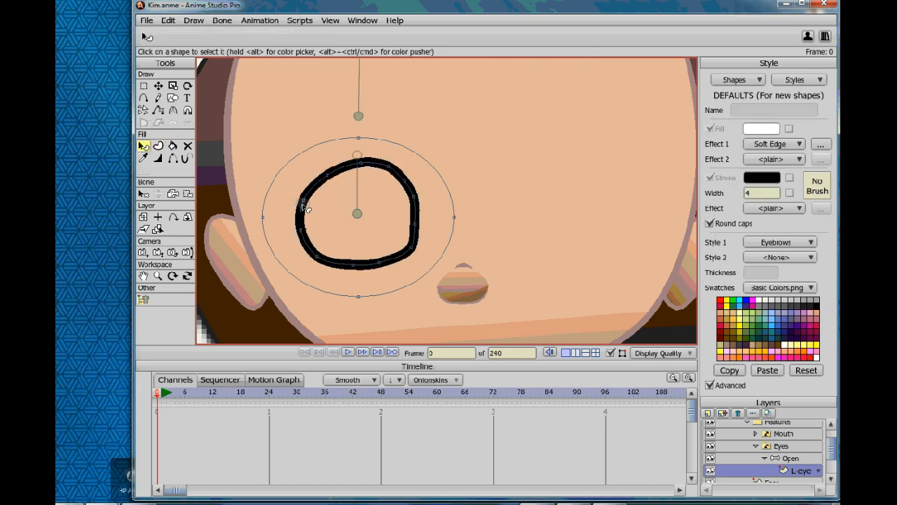
drag(455, 192, 463, 197)
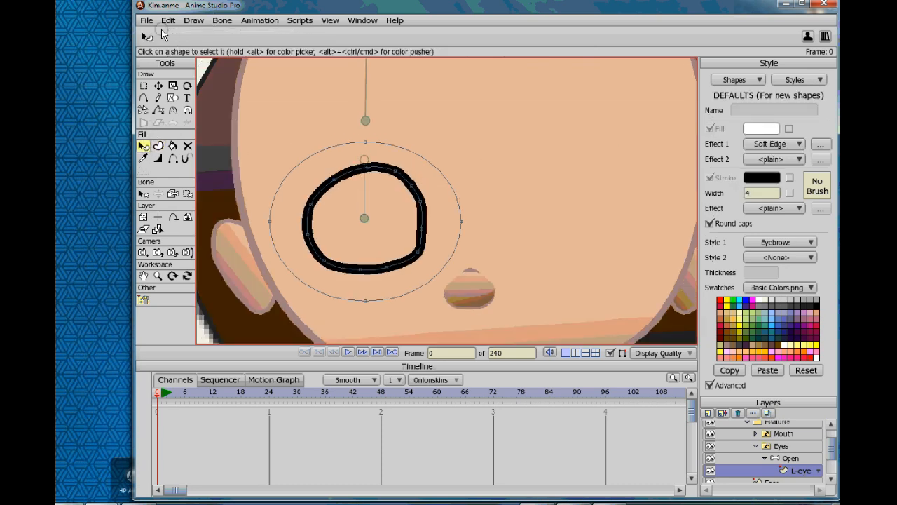
- Hide the edges at the lower right of the eye outline, checking them against the sketch
click(174, 158)
scroll(734, 431, down, 3)
scroll(722, 435, up, 4)
click(711, 440)
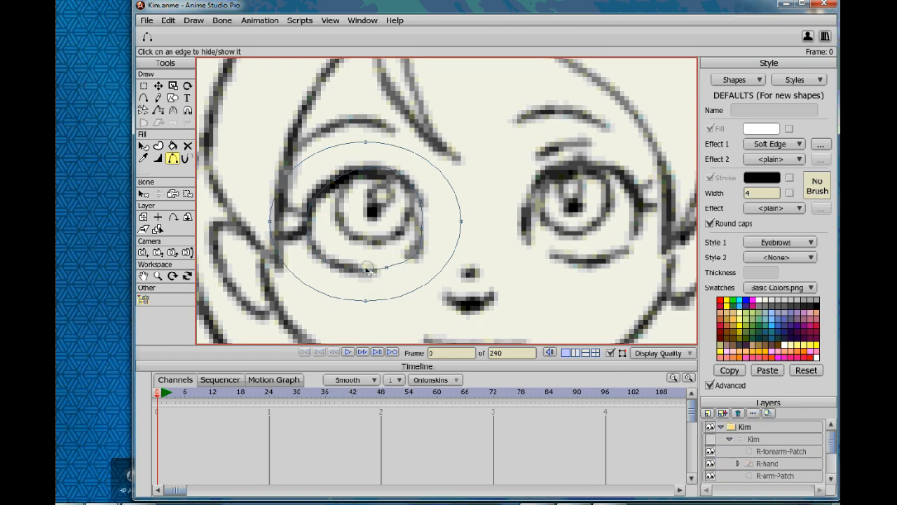
click(711, 439)
- Set the stroke width of the Eyebrows style to 2
click(754, 439)
click(799, 79)
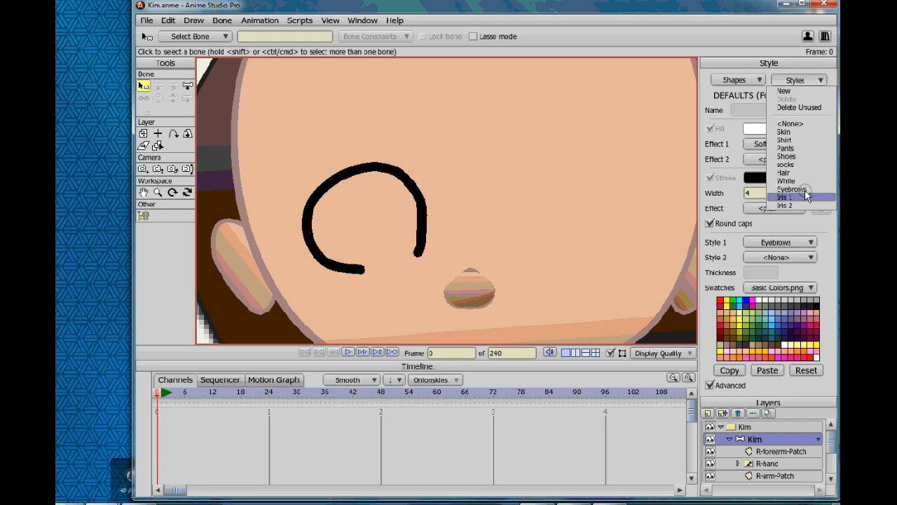
click(803, 194)
click(774, 113)
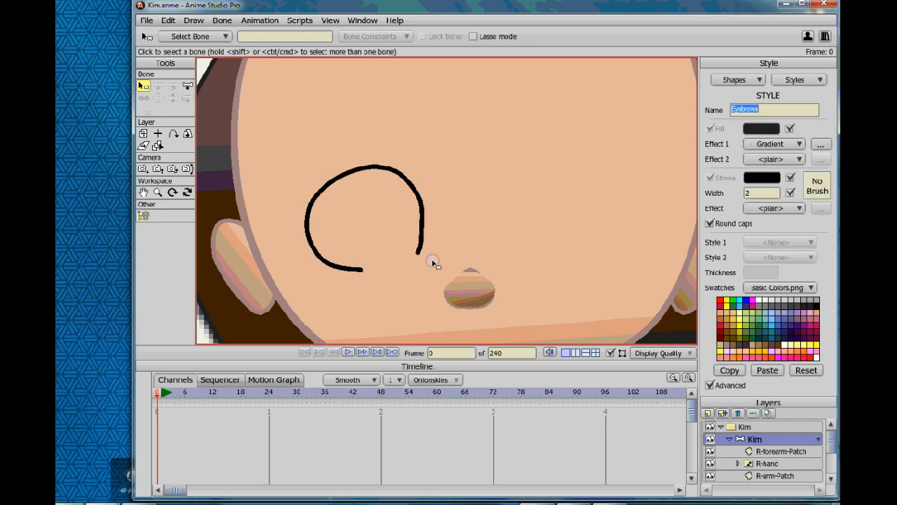
- Select the L-eye layer and taper the open ends of the eye outline, thickening its lower-left curve with the Line Width tool
click(157, 146)
click(376, 166)
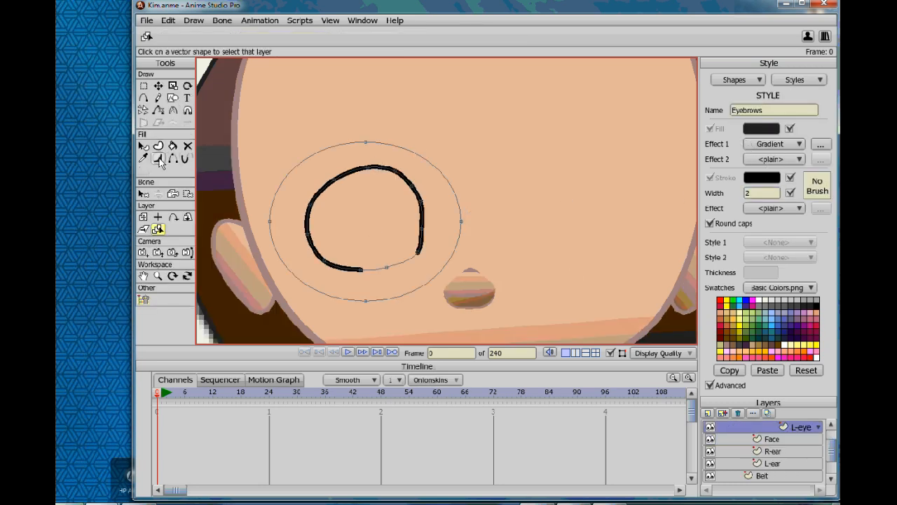
click(157, 159)
drag(355, 271, 325, 269)
drag(308, 235, 318, 236)
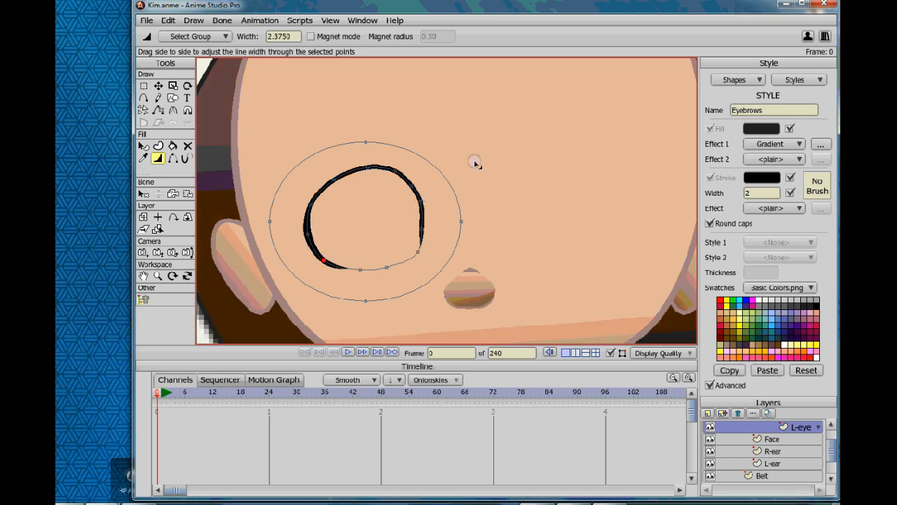
- Adjust the eye outline's points, set line widths of about 2.5 on the left and 2.6 on the right, and save
key(t)
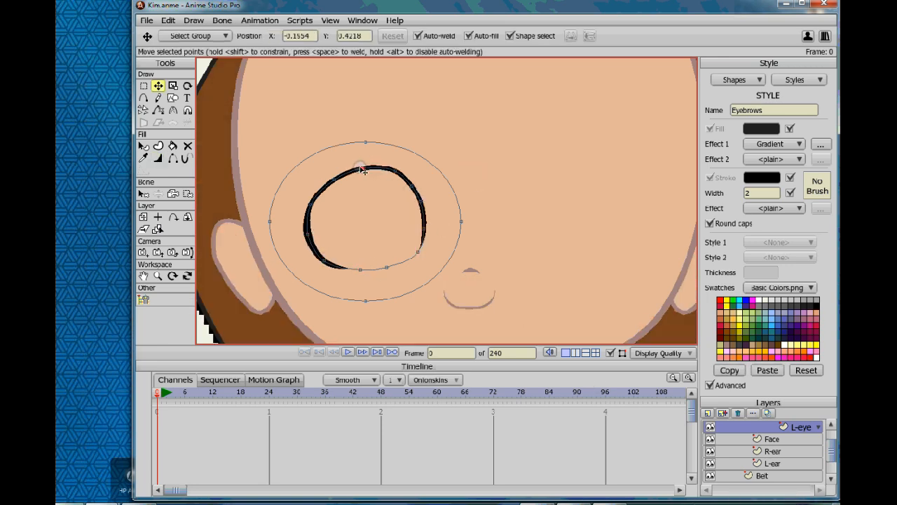
key(w)
click(316, 204)
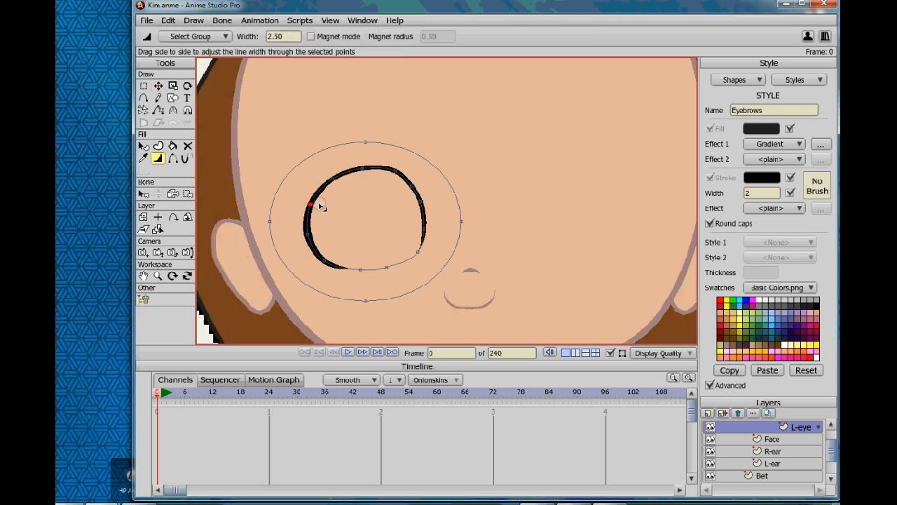
drag(420, 202, 424, 234)
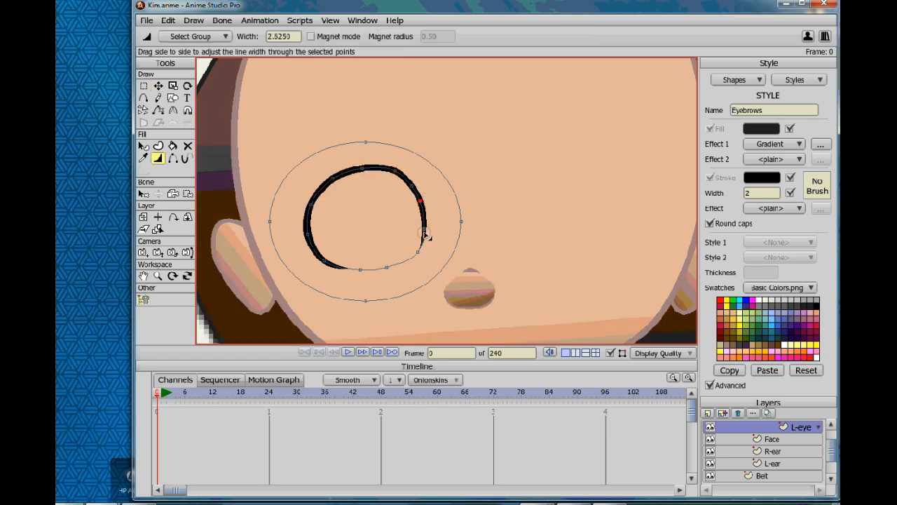
click(148, 21)
click(164, 101)
- Draw an auto-filled oval without stroke over the eye outline in the White style, and select the new shape
click(172, 98)
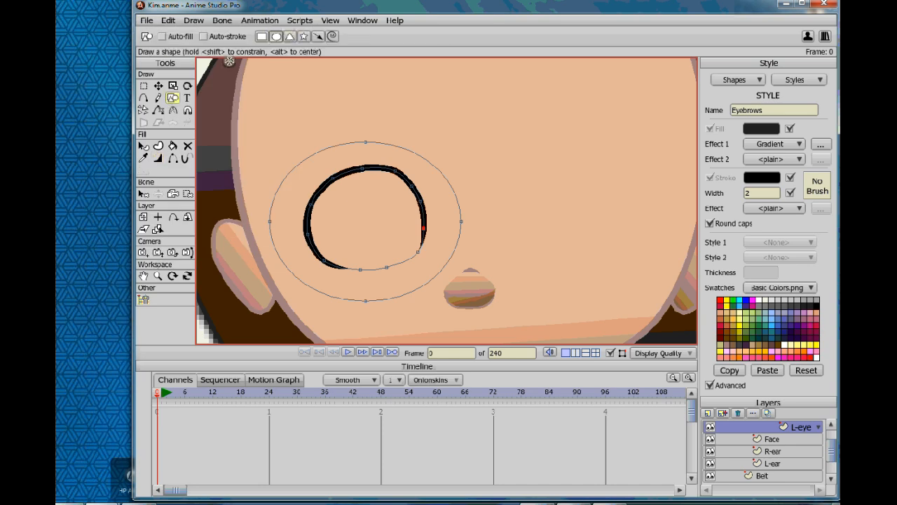
click(792, 78)
click(790, 124)
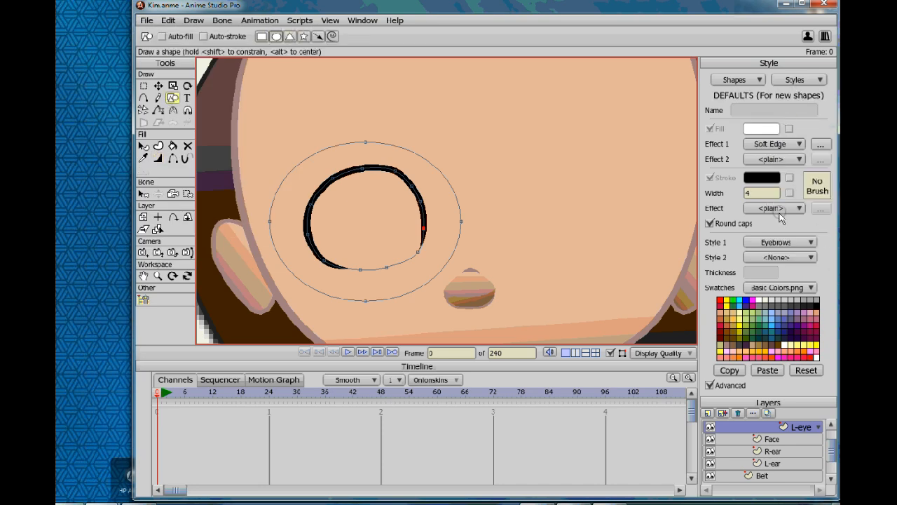
click(780, 241)
click(780, 314)
mouse_move(299, 173)
mouse_down()
mouse_move(395, 262)
mouse_move(445, 268)
mouse_up()
key(ctrl+z)
click(184, 36)
drag(288, 153, 440, 286)
click(143, 145)
click(394, 216)
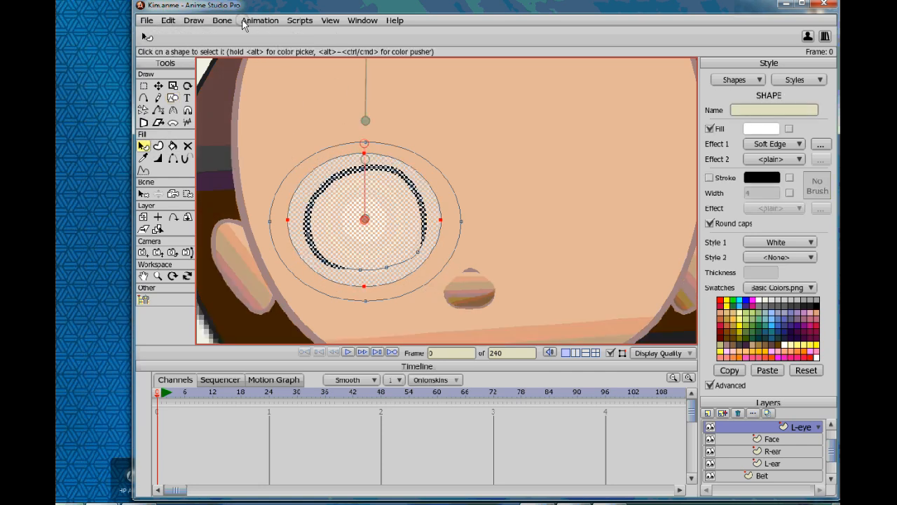
- Send the white oval to the back, behind the left eye's outline and skin mask, and deselect it
click(194, 21)
click(231, 152)
click(488, 161)
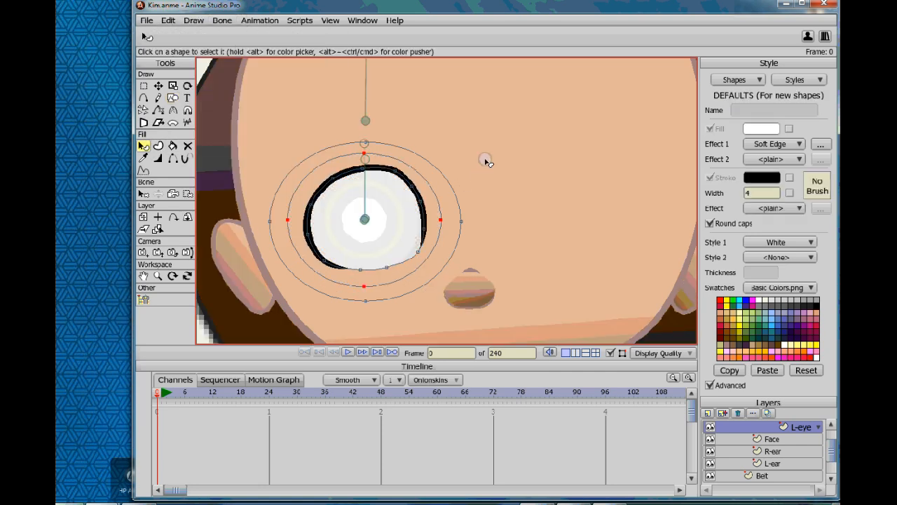
- Render a preview of the current frame to check the left eye on the whole character
click(158, 87)
scroll(445, 221, down, 5)
scroll(443, 213, up, 4)
click(406, 178)
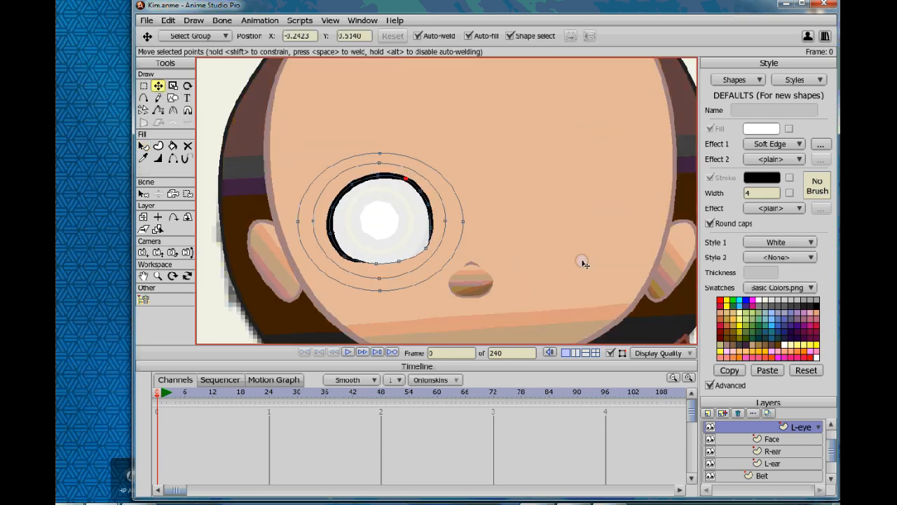
key(ctrl+r)
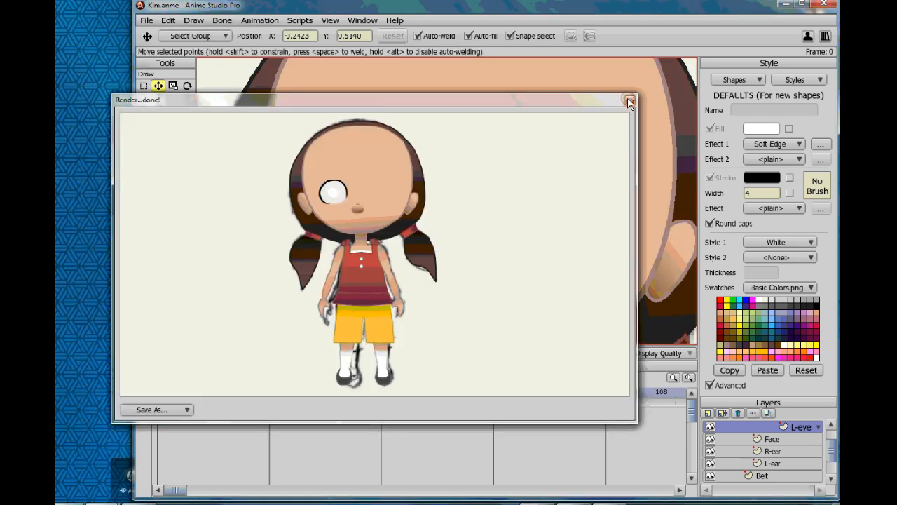
click(629, 102)
click(426, 250)
scroll(413, 257, down, 1)
scroll(436, 238, up, 1)
- Draw two freehand lashes in the Eyebrows style at the left eye's outer edge, tracing the sketch while the Kim bone layer is hidden, without auto-weld
click(158, 97)
click(779, 242)
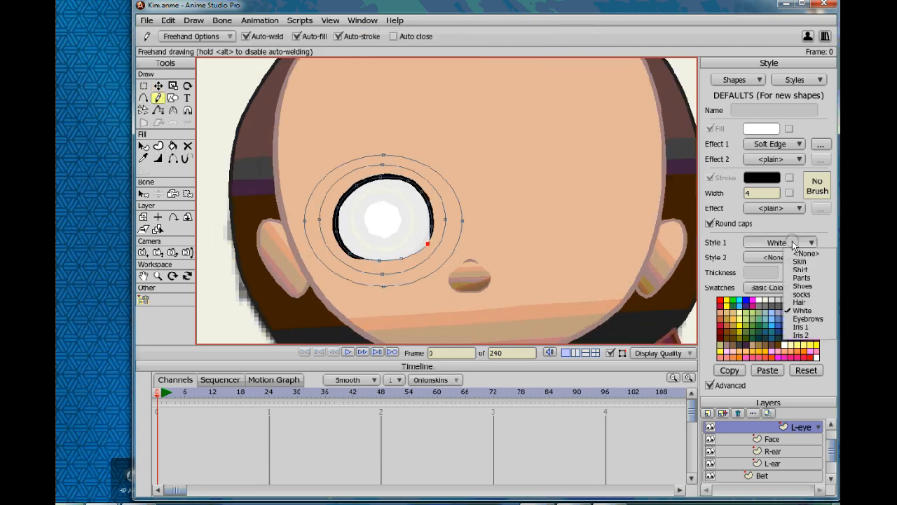
click(799, 319)
scroll(398, 207, up, 2)
scroll(737, 450, up, 5)
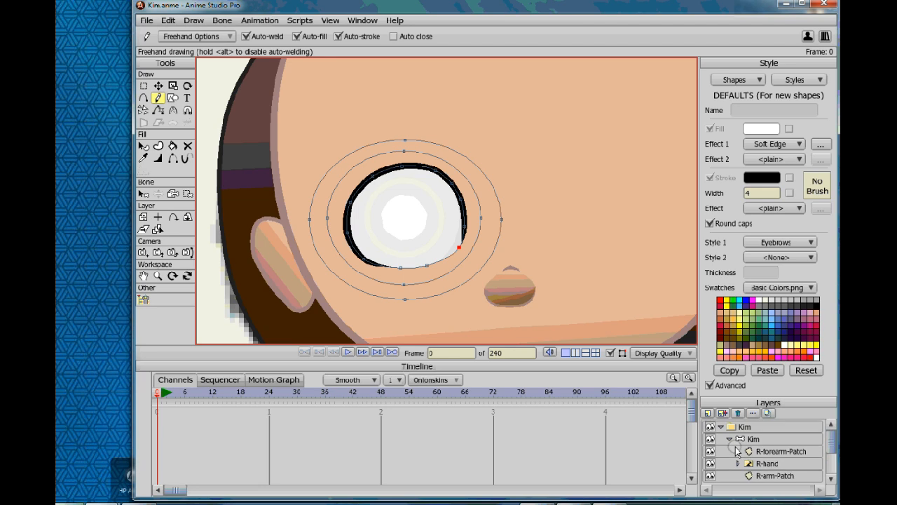
click(710, 439)
mouse_move(352, 211)
mouse_down()
mouse_move(326, 209)
mouse_move(347, 230)
mouse_move(325, 232)
mouse_up()
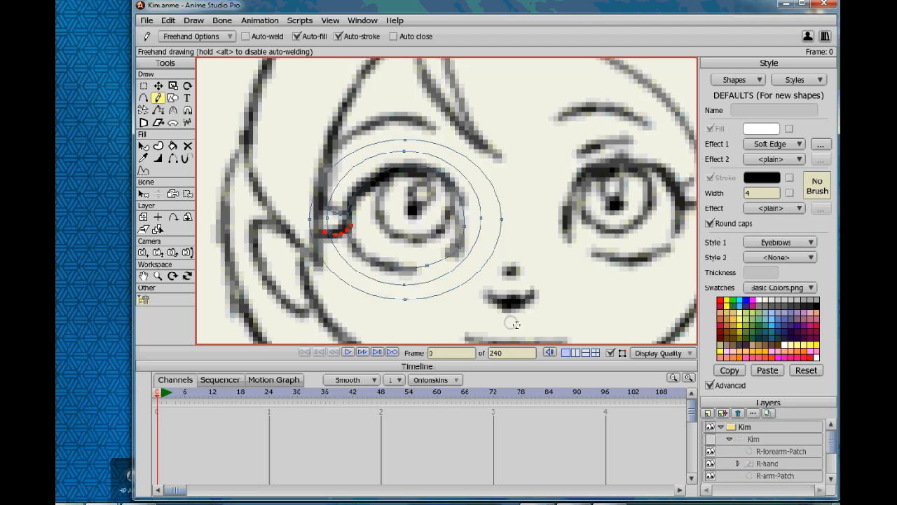
click(659, 353)
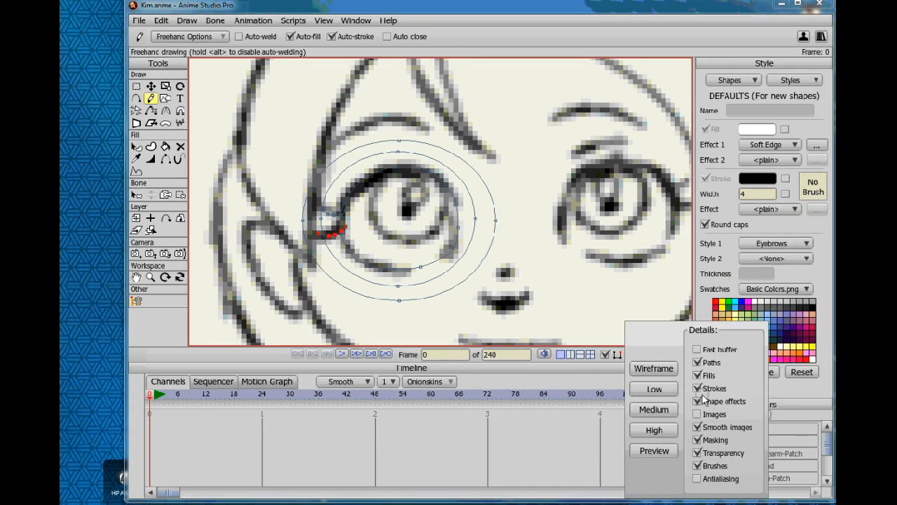
click(827, 448)
click(707, 441)
scroll(351, 262, up, 3)
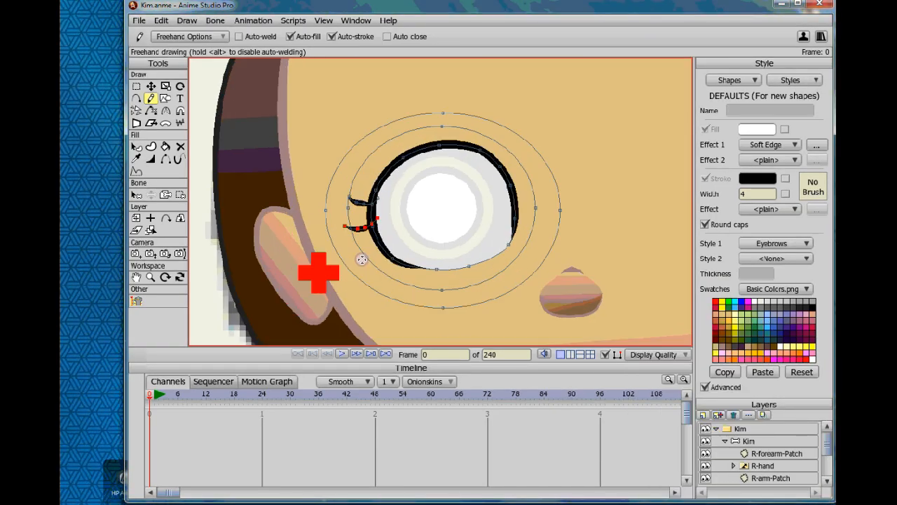
- Delete the inner end point of each lash where it overlaps the white of the eye
click(150, 158)
scroll(449, 210, up, 2)
drag(306, 204, 327, 196)
click(136, 86)
click(161, 20)
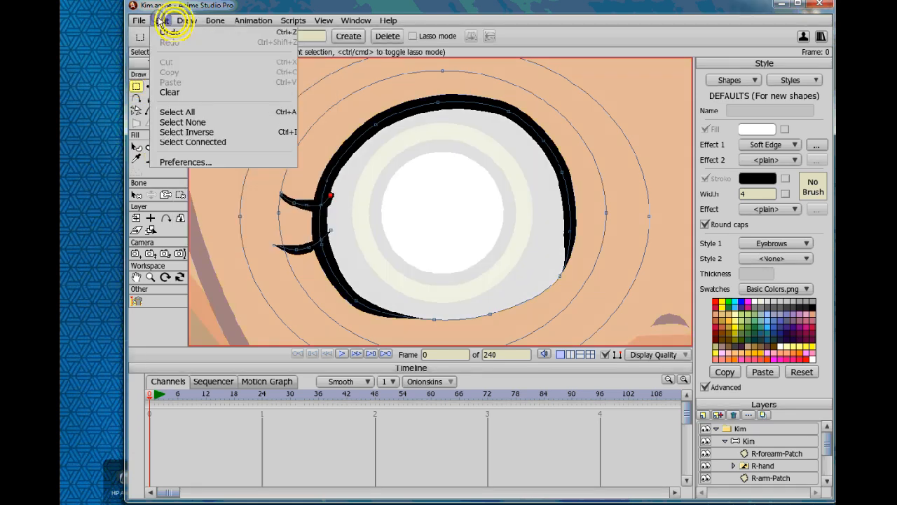
click(159, 89)
click(156, 85)
click(331, 230)
click(168, 20)
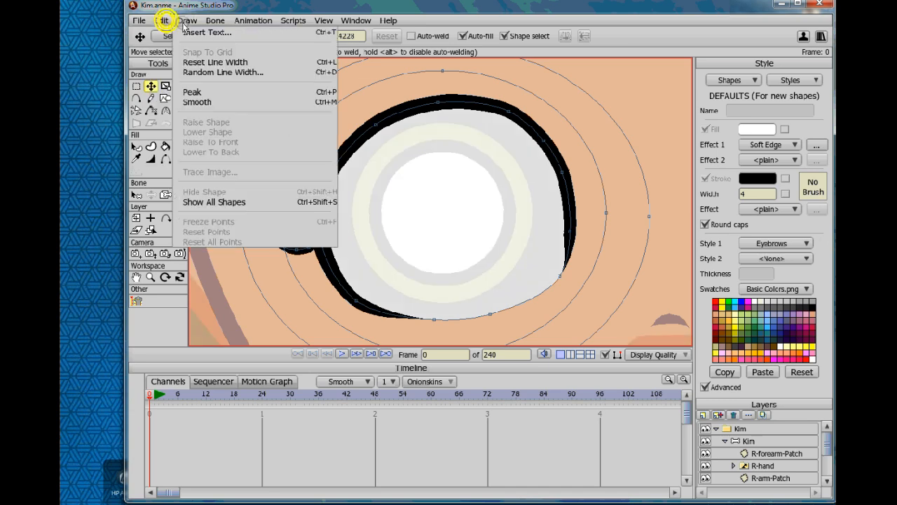
click(183, 91)
click(284, 196)
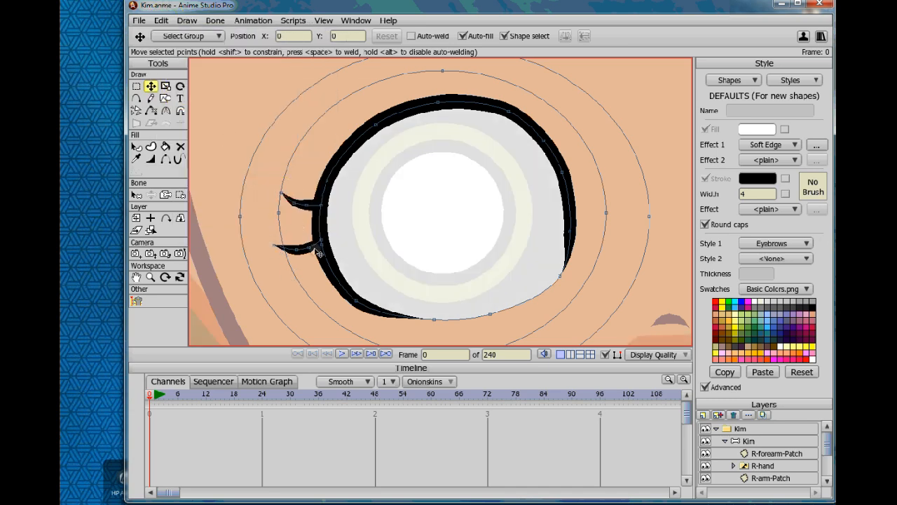
- Examine the trimmed lashes in Preview display quality
scroll(364, 251, down, 4)
scroll(484, 248, down, 3)
click(644, 354)
click(666, 452)
click(486, 235)
scroll(485, 229, down, 1)
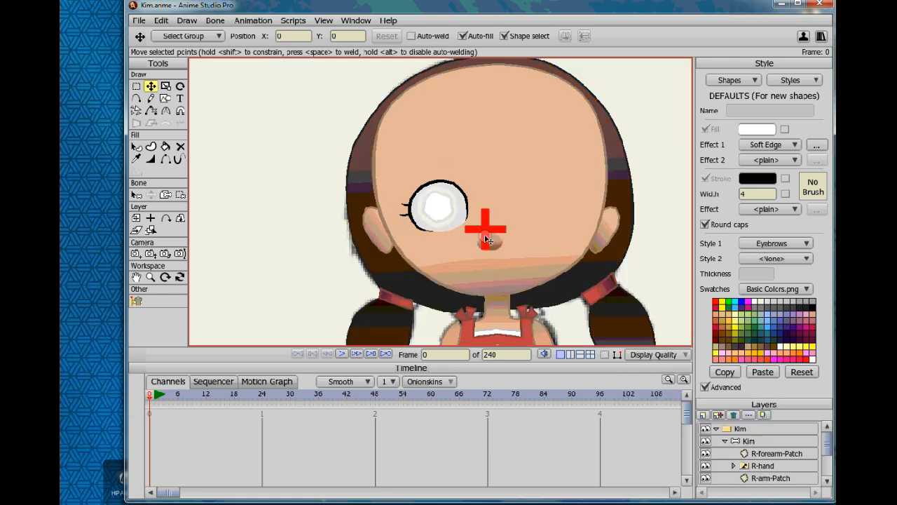
scroll(366, 222, up, 2)
scroll(420, 233, up, 3)
click(643, 354)
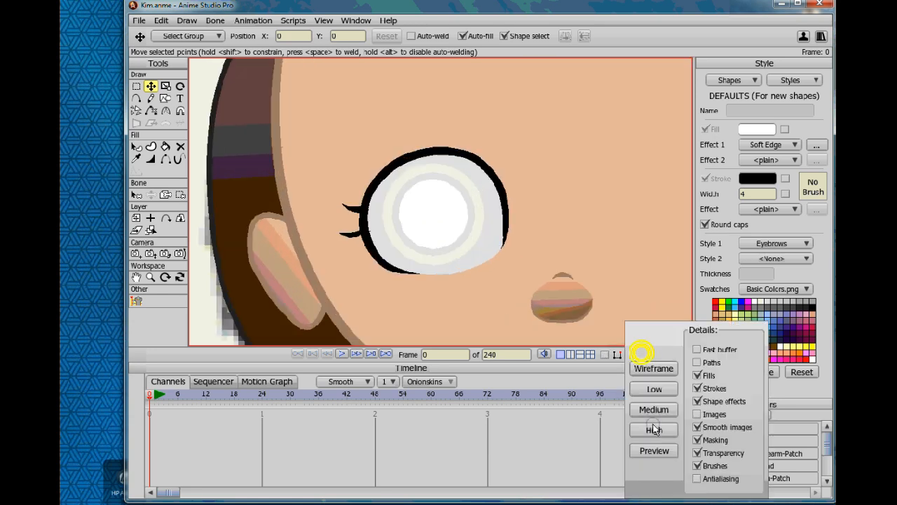
- Reshape the two lashes by moving their points and adjusting their line widths
scroll(264, 207, up, 3)
mouse_move(264, 207)
mouse_down()
mouse_move(253, 198)
mouse_move(267, 209)
mouse_up()
click(302, 215)
drag(288, 216, 285, 216)
click(152, 159)
click(303, 251)
drag(291, 260, 300, 260)
drag(277, 262, 291, 263)
drag(299, 215, 310, 217)
drag(281, 217, 289, 217)
drag(268, 209, 297, 227)
click(151, 86)
drag(297, 254, 295, 248)
- Compare the lashes with the sketch by toggling the Kim bone layer's visibility in Preview display quality
scroll(297, 249, down, 6)
click(657, 355)
click(660, 452)
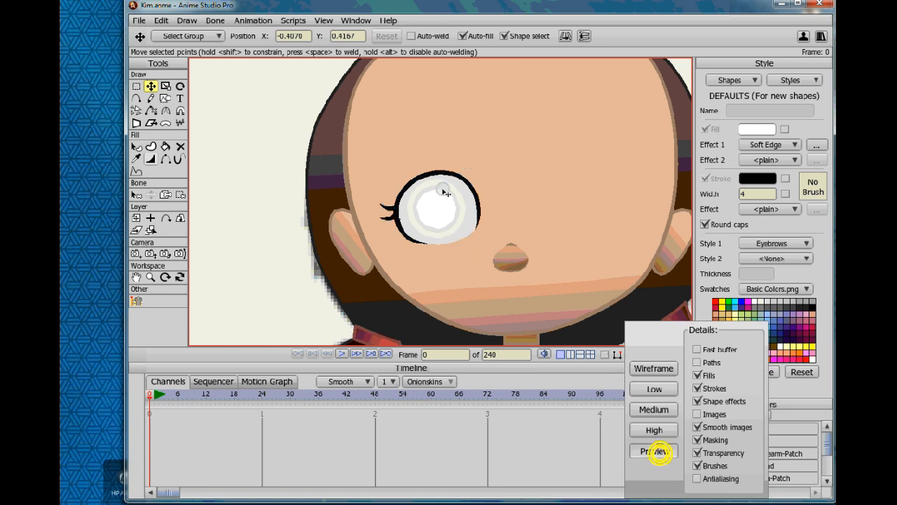
scroll(446, 196, down, 3)
click(706, 440)
click(706, 441)
click(706, 440)
click(706, 441)
scroll(366, 228, up, 5)
click(362, 225)
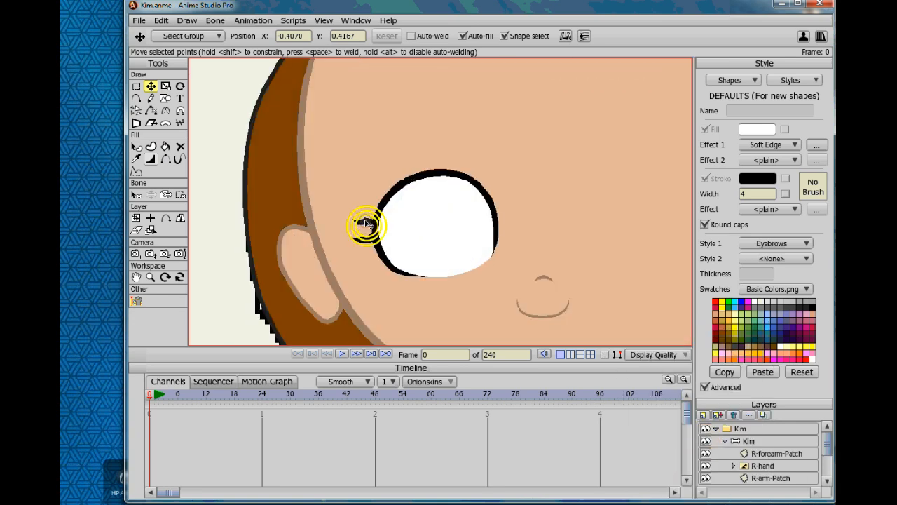
- Return to High display quality, move and rotate the upper lash to tilt it upward, and save the project
click(655, 354)
click(654, 428)
scroll(407, 267, up, 3)
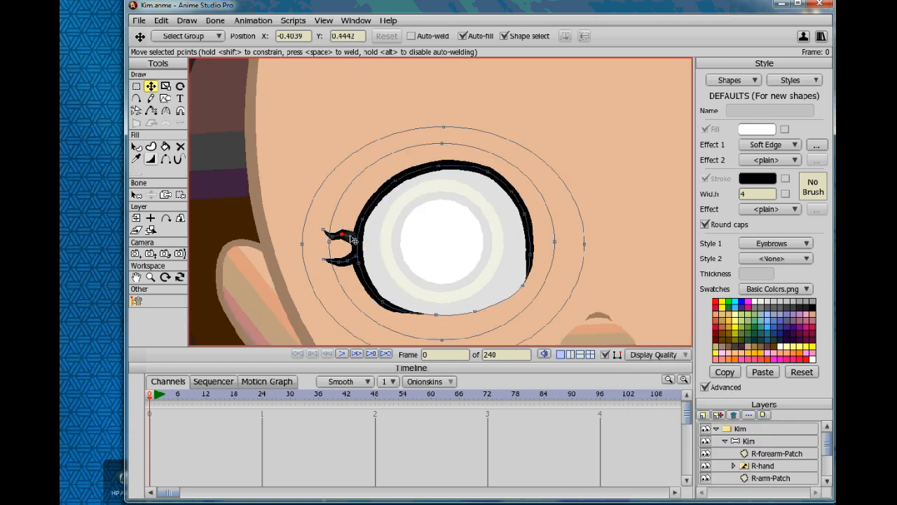
click(345, 234)
drag(345, 234, 326, 213)
key(r)
scroll(369, 242, down, 1)
drag(526, 225, 483, 240)
scroll(484, 240, down, 3)
click(139, 22)
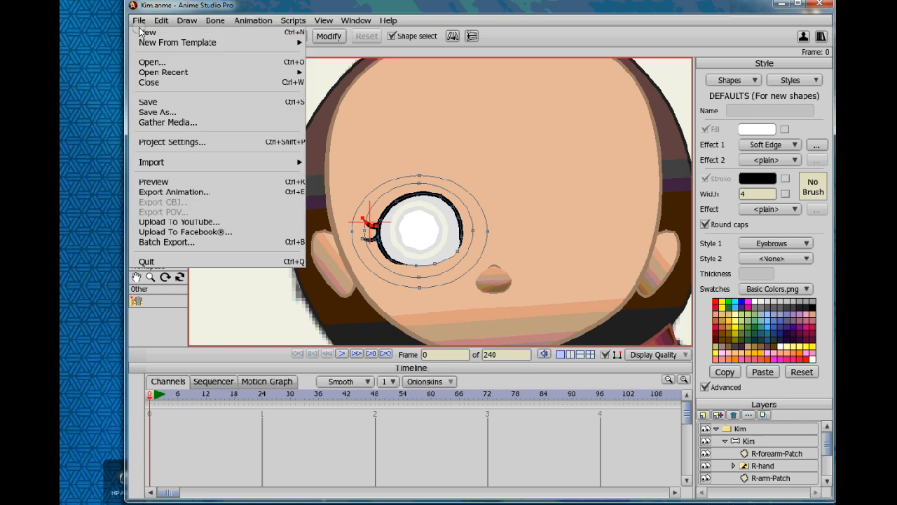
click(166, 103)
- Create a style named Pupil with a black fill and the Soft Edge effect
click(166, 98)
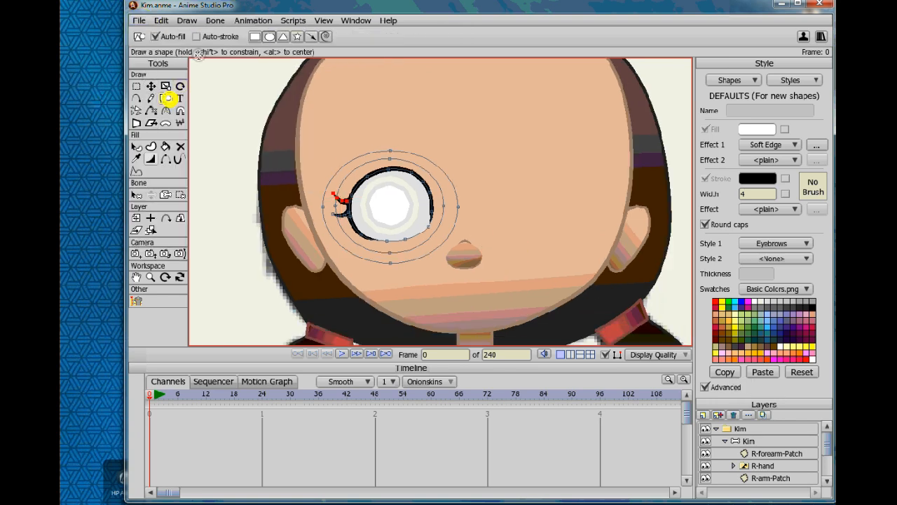
click(791, 81)
click(787, 92)
text(Pupil)
click(757, 129)
click(278, 315)
click(428, 370)
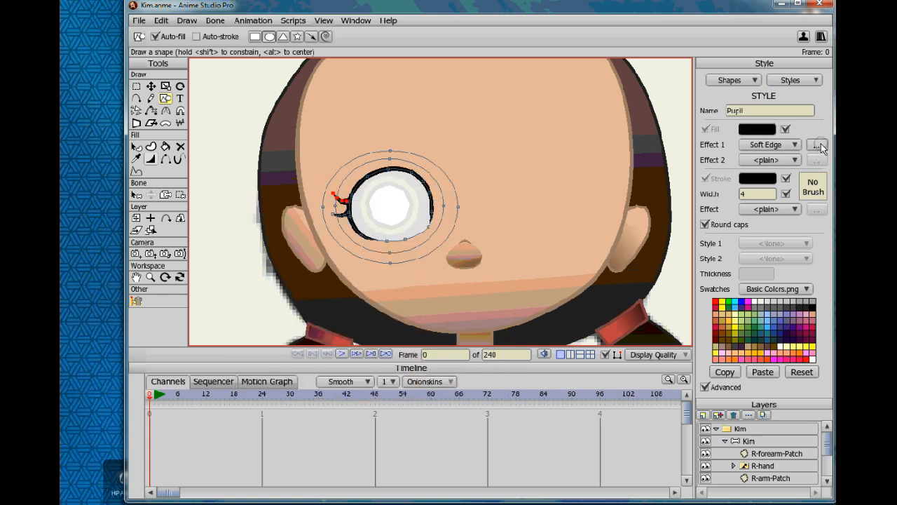
click(817, 145)
click(388, 320)
- Apply the Soft Edge effect with a blur radius of 0 to the Iris 2 style
click(792, 81)
click(802, 208)
click(790, 145)
click(792, 181)
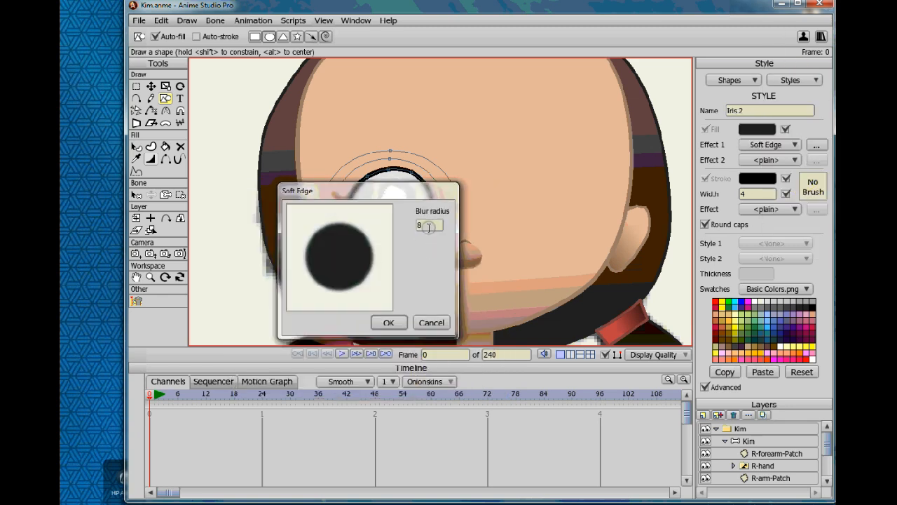
text(0)
click(389, 322)
click(792, 80)
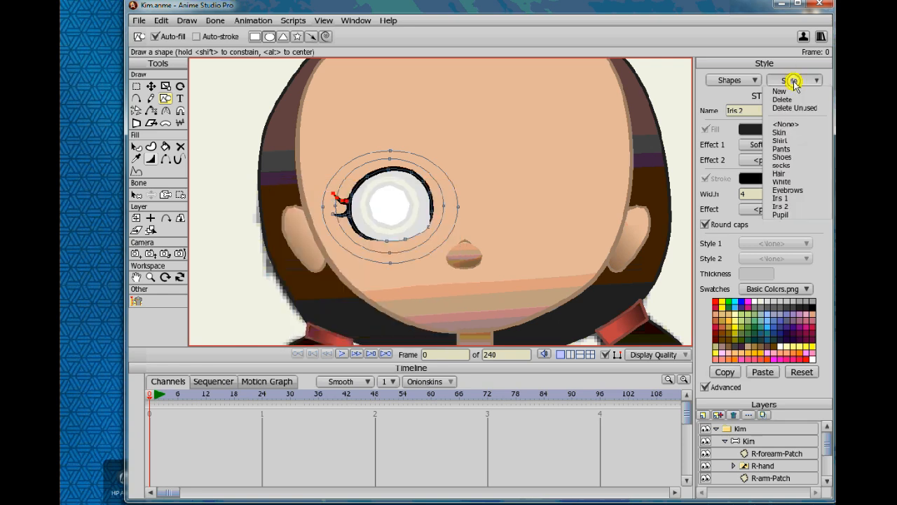
click(808, 198)
click(782, 82)
click(790, 97)
click(794, 82)
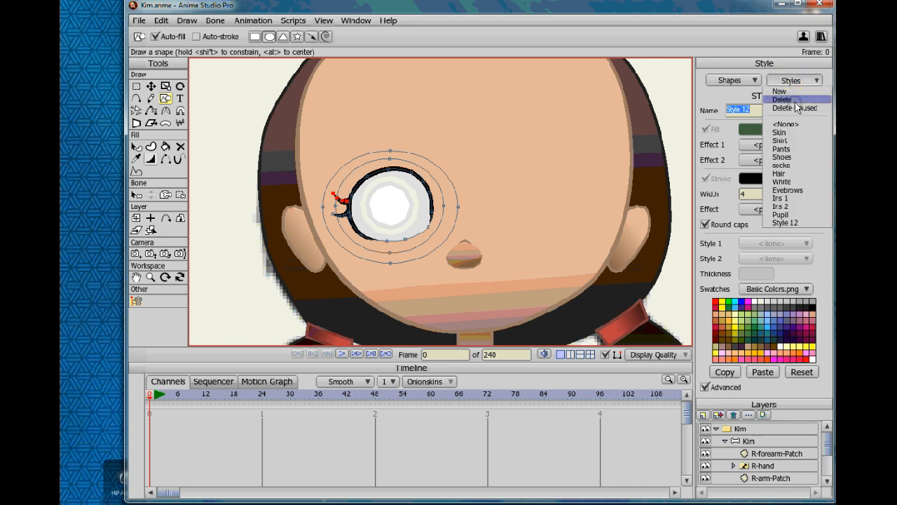
click(778, 100)
- Hide the Kim bone layer and draw an auto-filled oval in the Iris 1 style over the sketched left iris
click(792, 80)
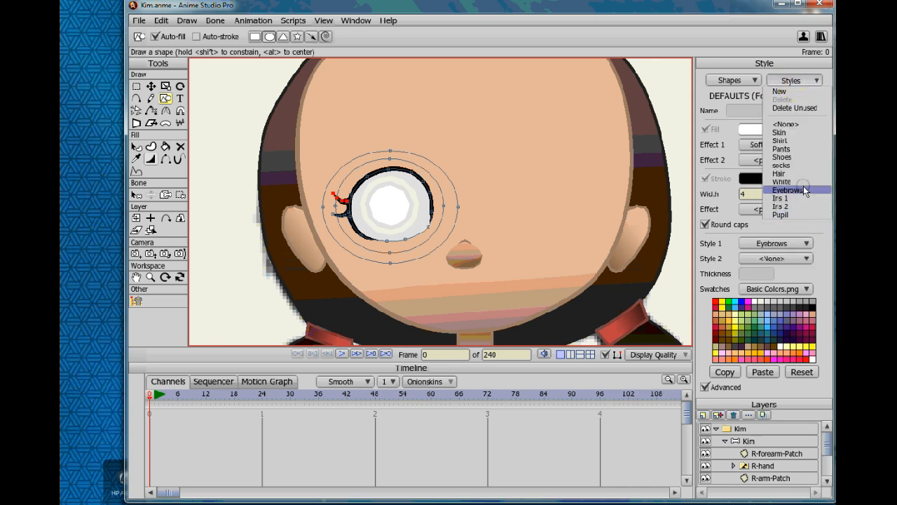
click(780, 198)
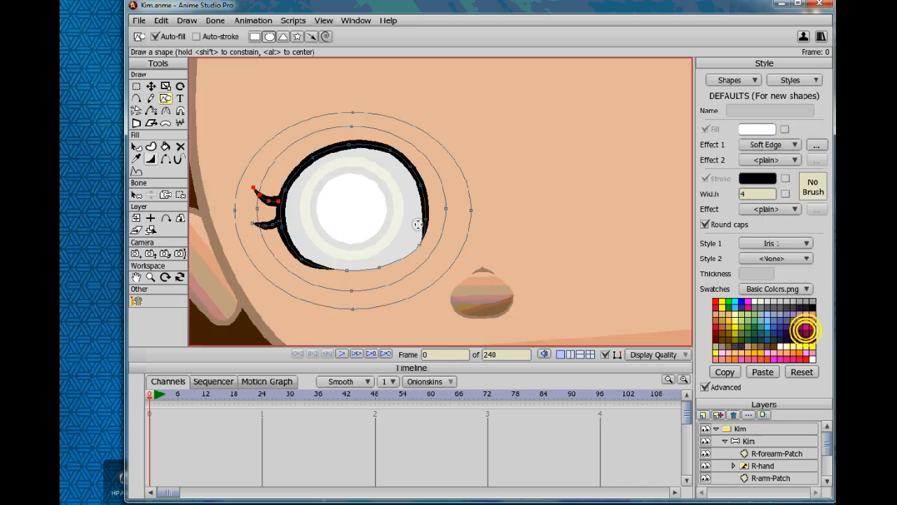
click(705, 441)
mouse_move(321, 144)
mouse_down()
mouse_move(412, 225)
mouse_move(413, 206)
mouse_up()
key(t)
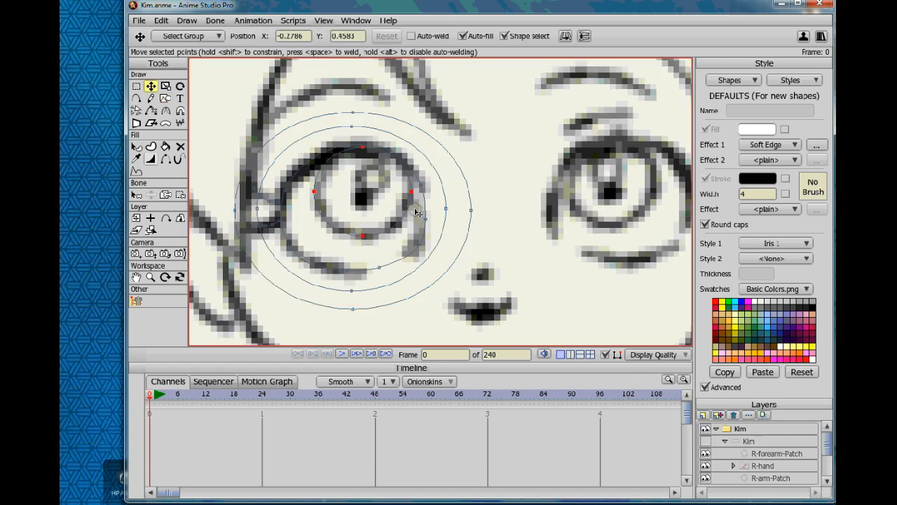
- Select the iris oval and set its Effect 1 to plain, using Preview display quality
click(165, 98)
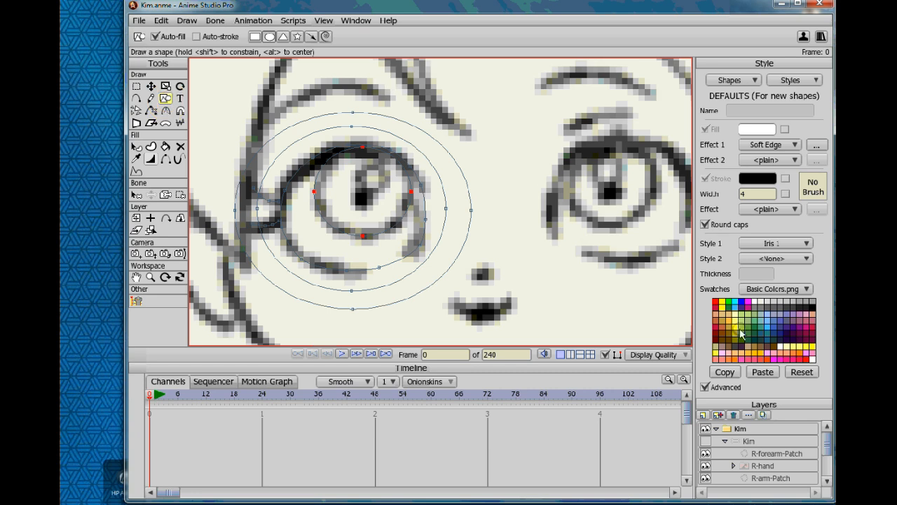
click(777, 244)
click(793, 338)
click(137, 149)
click(356, 177)
click(764, 146)
click(778, 156)
click(582, 182)
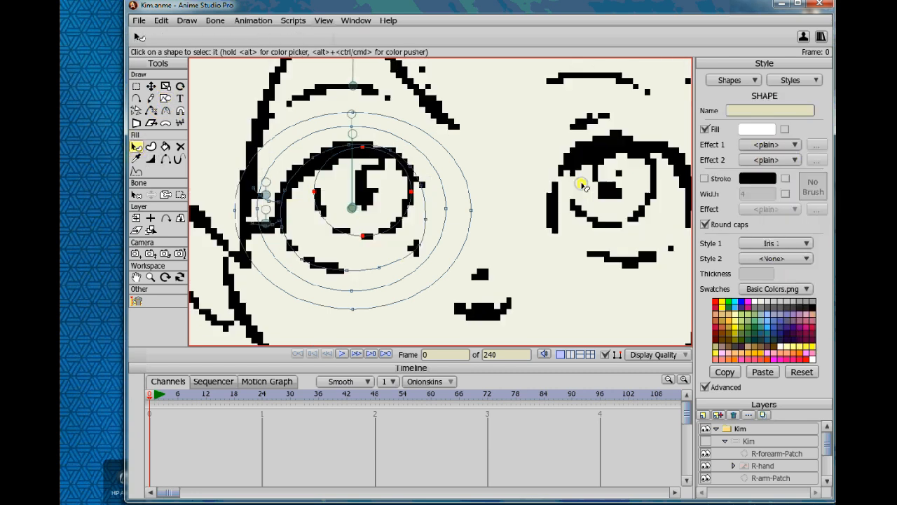
click(653, 354)
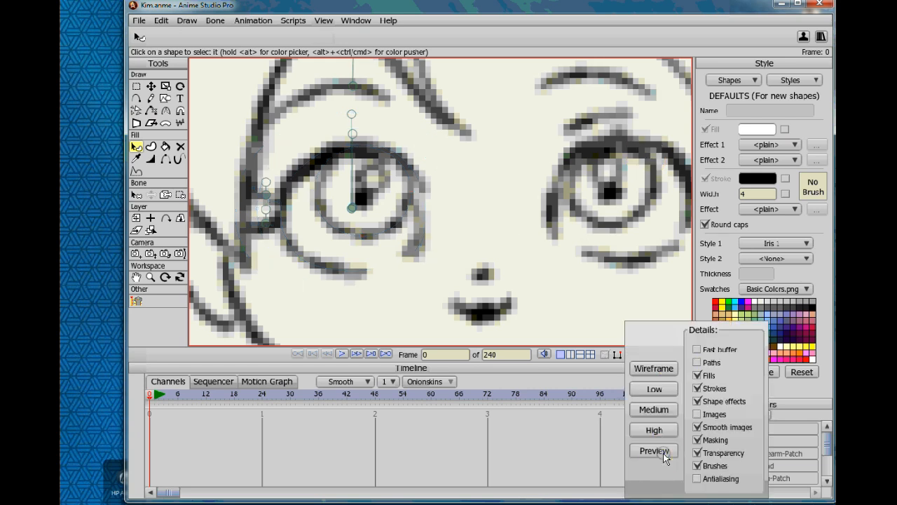
- Draw a smaller auto-filled circle in the Iris 2 style centred inside the iris, and check the shape selection
click(165, 99)
click(803, 245)
click(798, 338)
mouse_move(335, 165)
mouse_down()
mouse_move(392, 223)
mouse_move(393, 207)
mouse_up()
key(t)
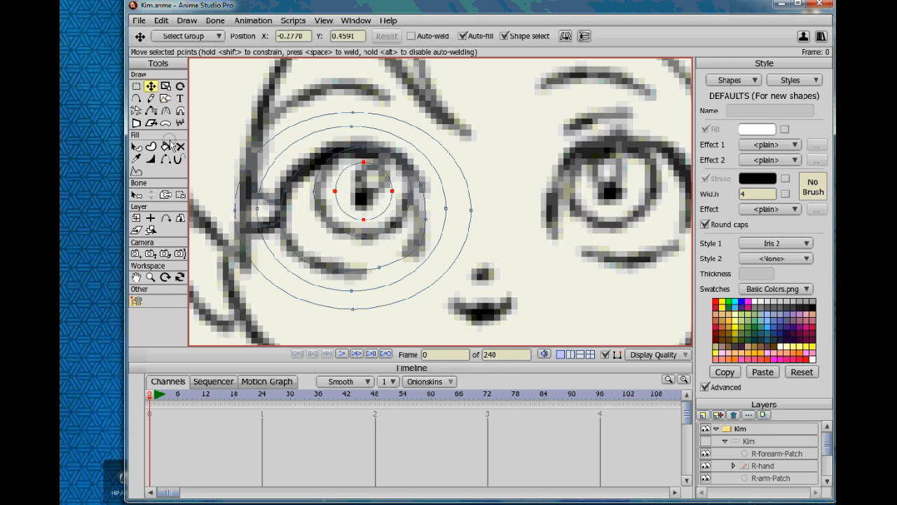
click(136, 147)
click(403, 183)
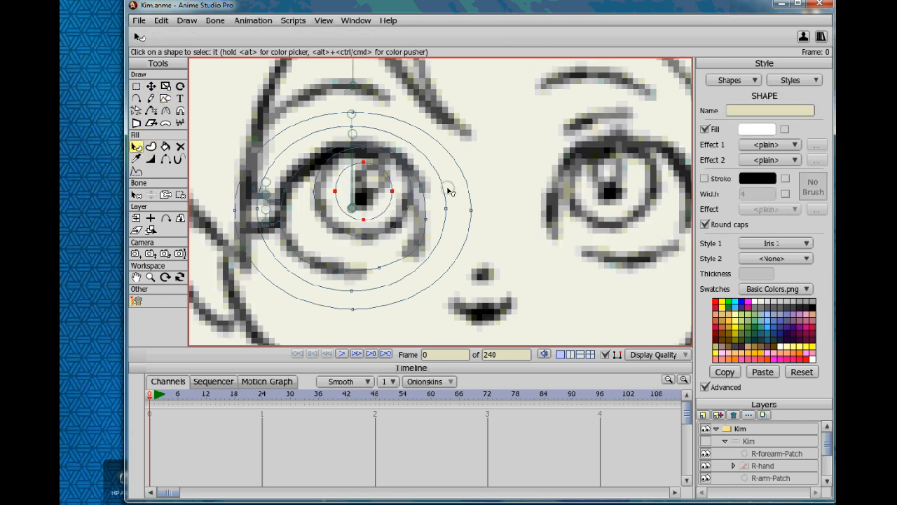
- Draw a small circle in the Pupil style and centre it inside the inner iris
click(165, 98)
click(796, 345)
drag(348, 179, 375, 205)
key(t)
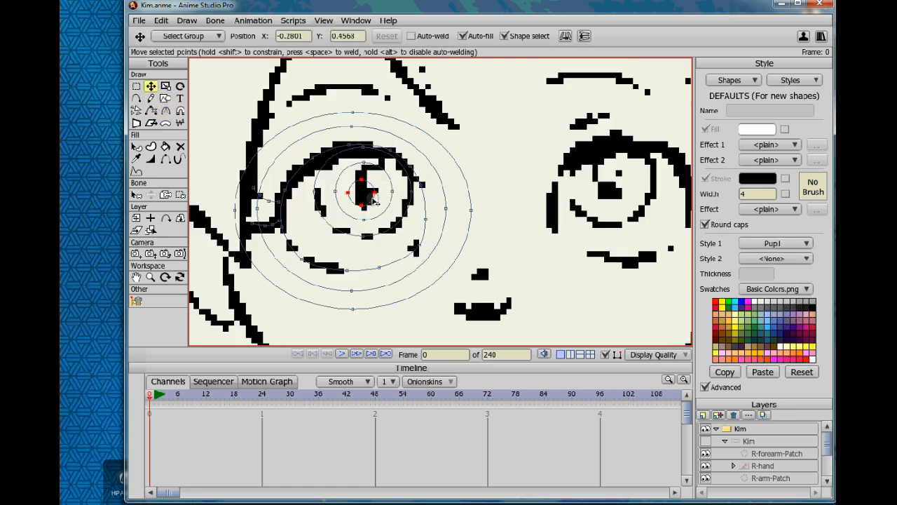
scroll(478, 255, down, 3)
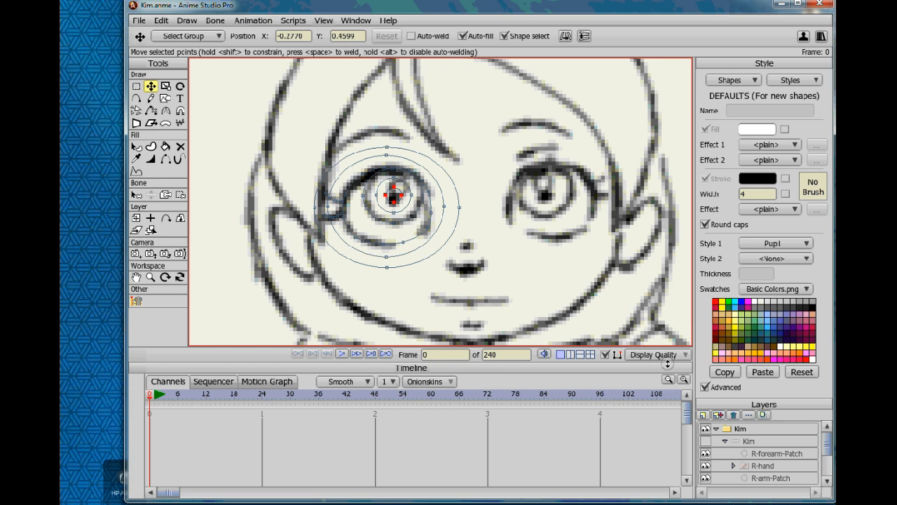
- Switch to Preview display quality, turn off the advanced style options, and show the Kim bone layer again
click(666, 356)
click(662, 447)
click(566, 327)
scroll(557, 282, down, 2)
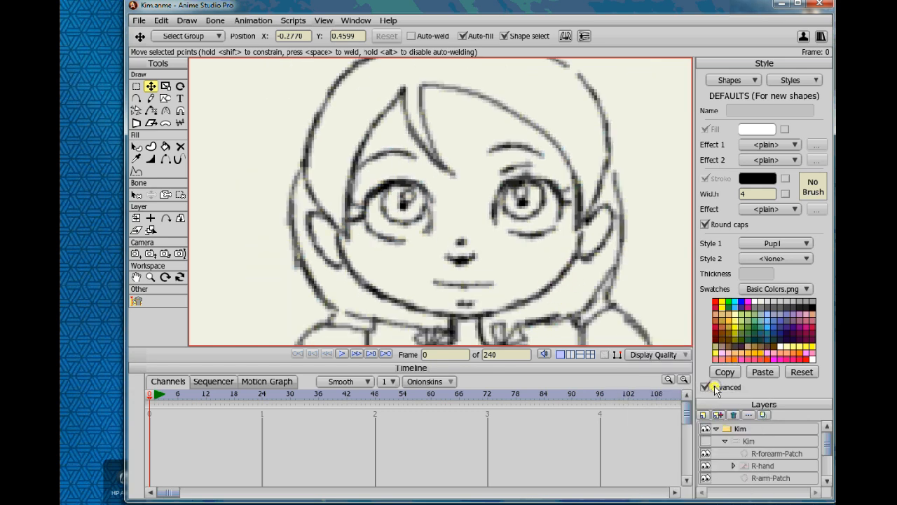
click(715, 390)
scroll(493, 273, down, 1)
scroll(493, 274, up, 4)
click(703, 295)
click(704, 296)
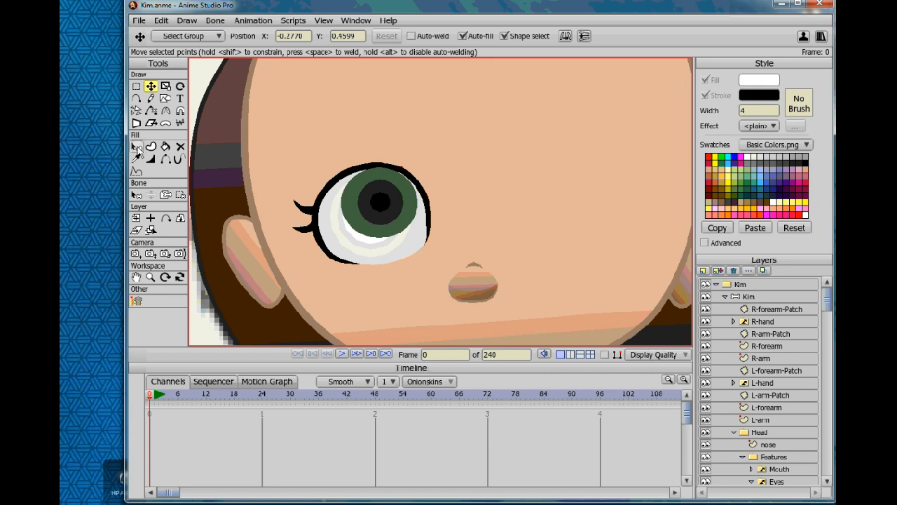
- Set the display quality to High for the view of the eye
click(137, 147)
click(649, 354)
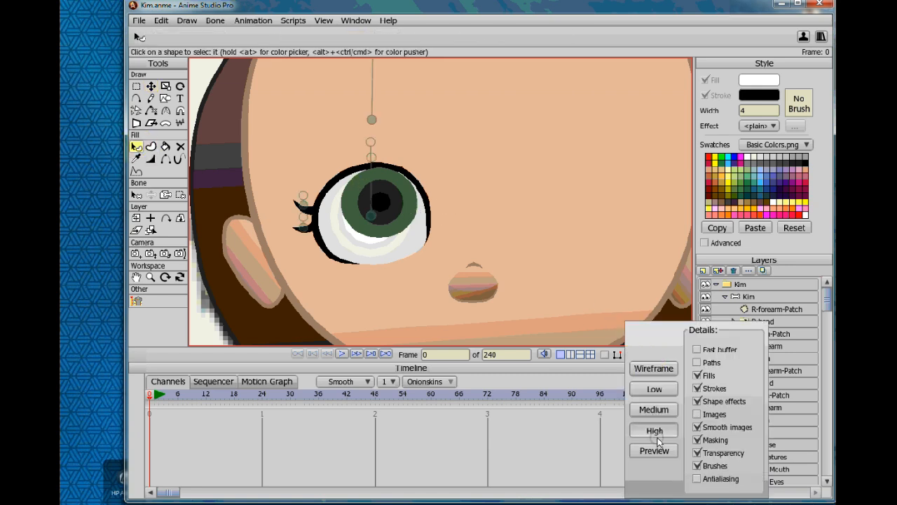
click(656, 434)
drag(433, 282, 434, 298)
- Draw a small circle in the White style as a highlight over the upper part of the pupil
click(165, 99)
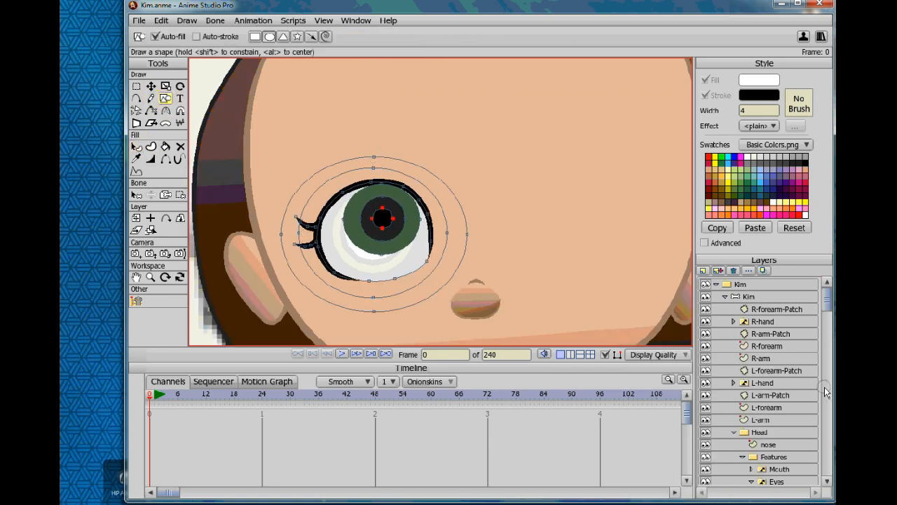
click(774, 243)
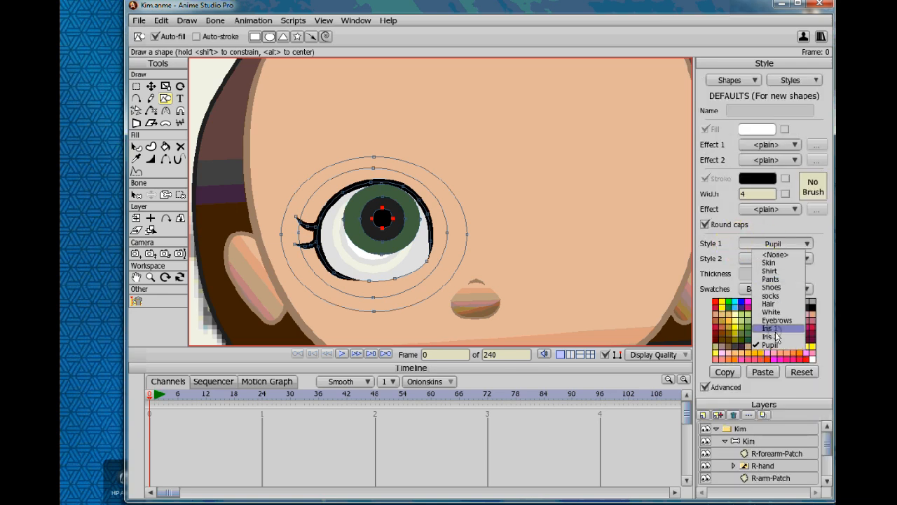
click(772, 312)
click(706, 440)
click(705, 440)
drag(377, 196, 400, 217)
scroll(587, 306, down, 6)
scroll(587, 306, up, 5)
- Give the Iris 1 style a nearly black stroke colour and a stroke width of 2
click(127, 146)
click(137, 147)
click(795, 82)
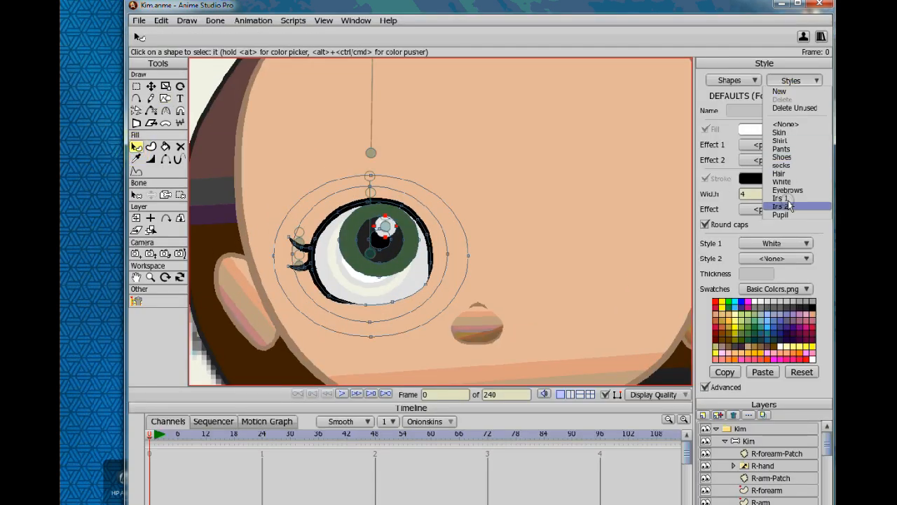
click(776, 168)
click(757, 179)
click(408, 305)
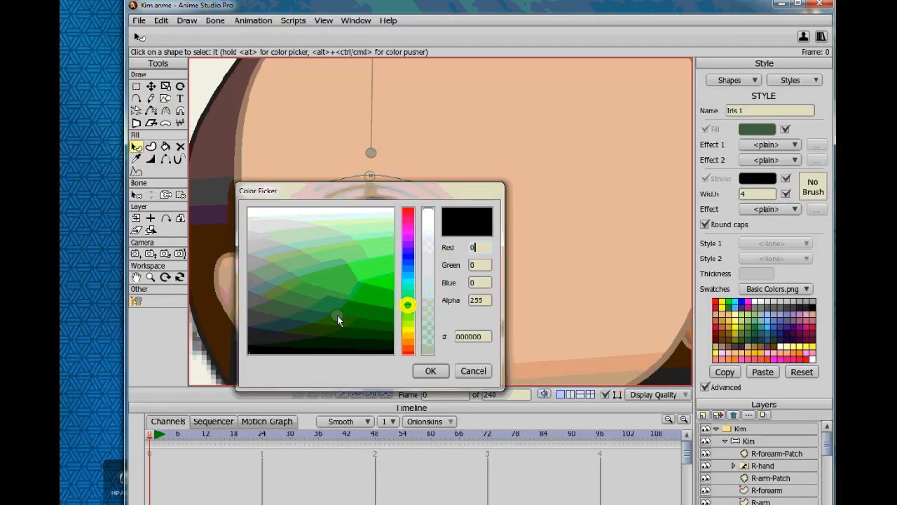
click(289, 335)
click(426, 370)
click(771, 194)
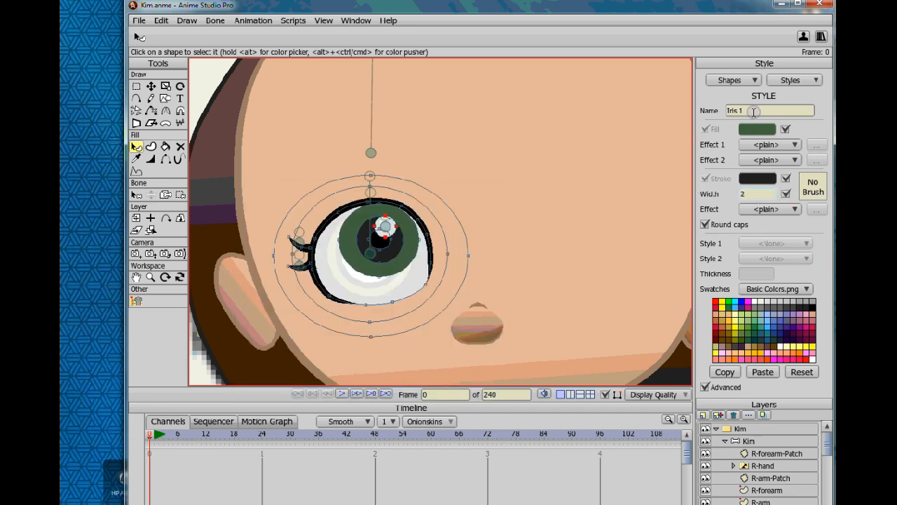
- Turn on the stroke for the outer green iris and the dark inner iris
click(377, 272)
click(722, 179)
click(363, 246)
click(715, 179)
click(534, 198)
- Turn off the stroke on the dark inner iris
click(796, 80)
click(778, 196)
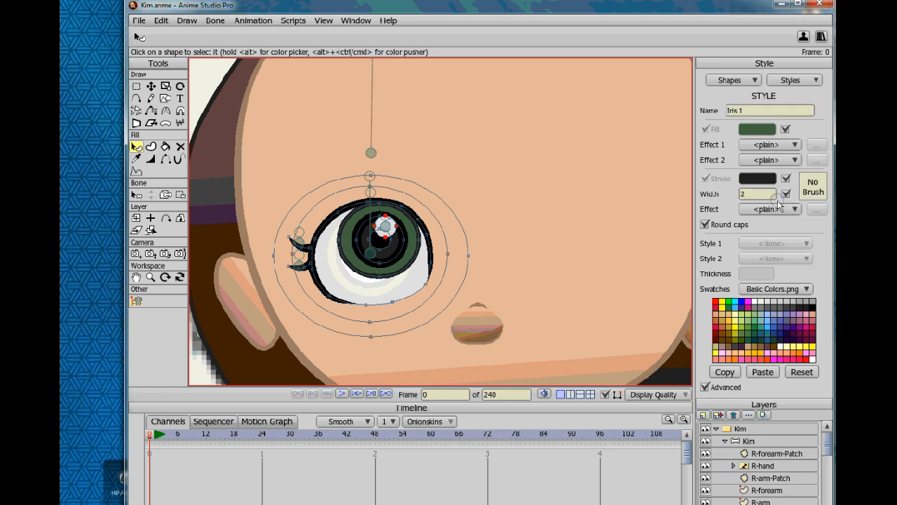
click(401, 239)
click(715, 178)
- Change the stroke colour of the Iris 1 style to dark teal and render a preview of the character
click(361, 260)
click(797, 80)
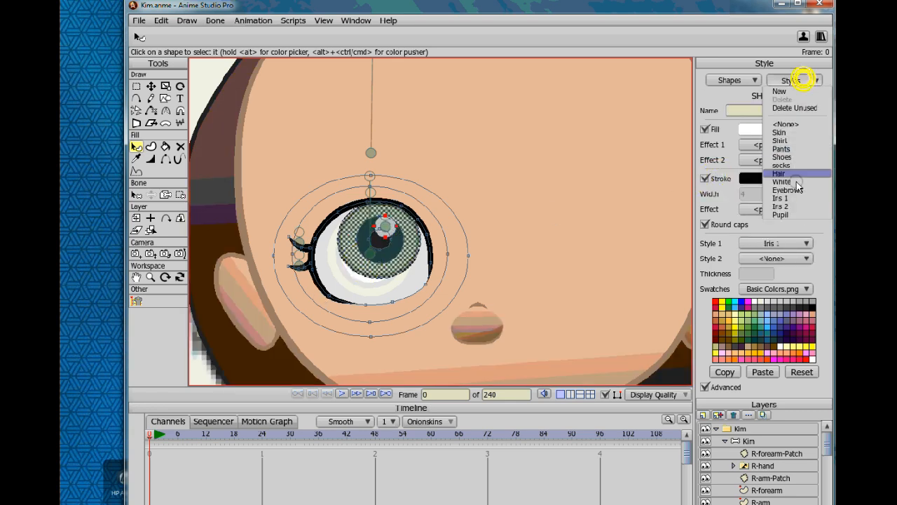
click(789, 200)
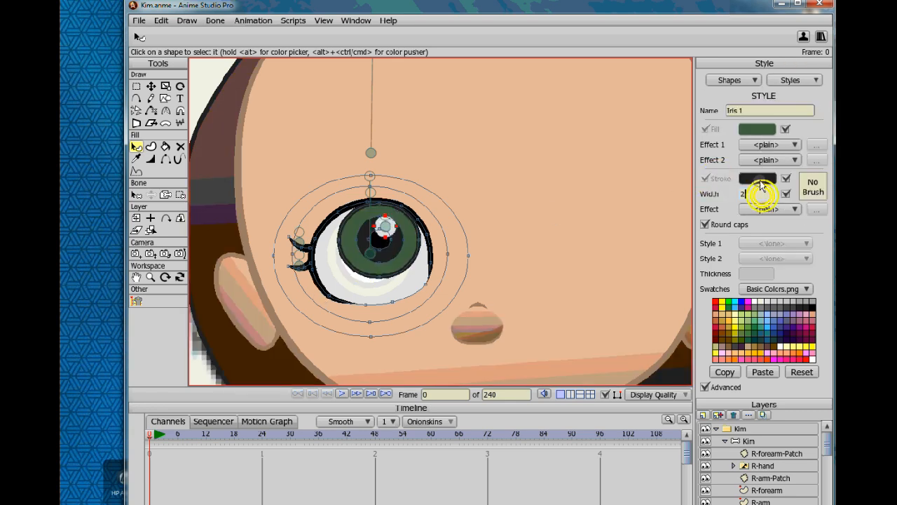
click(759, 180)
click(286, 335)
click(427, 370)
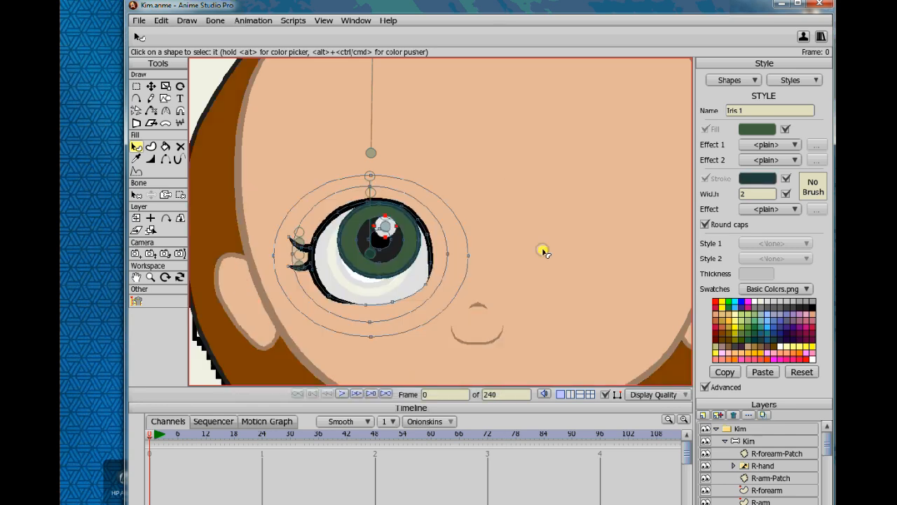
key(ctrl+r)
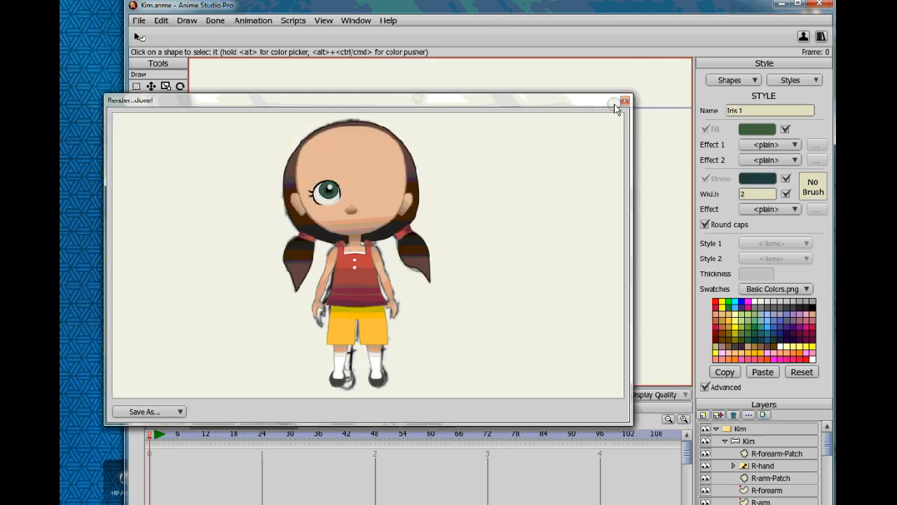
click(625, 100)
- Rotate the eye white outline slightly clockwise and render a preview of the character
key(g)
click(431, 270)
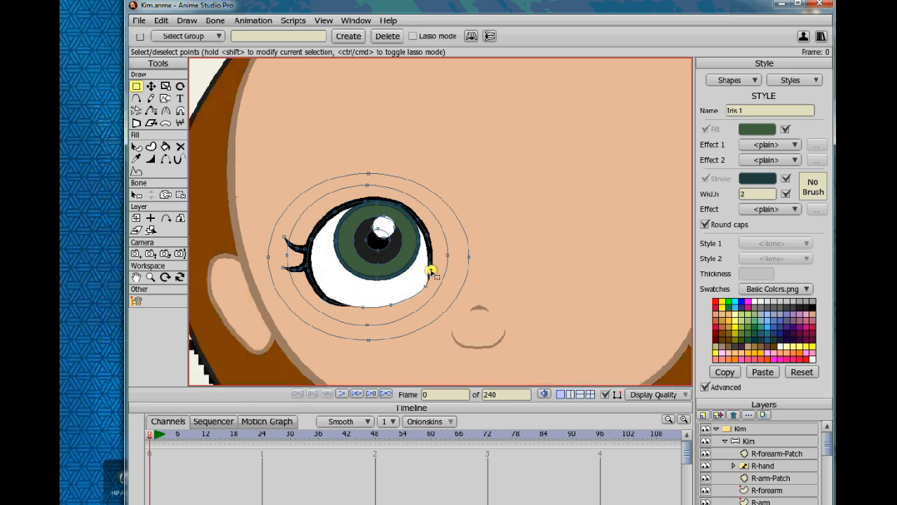
key(r)
double_click(433, 297)
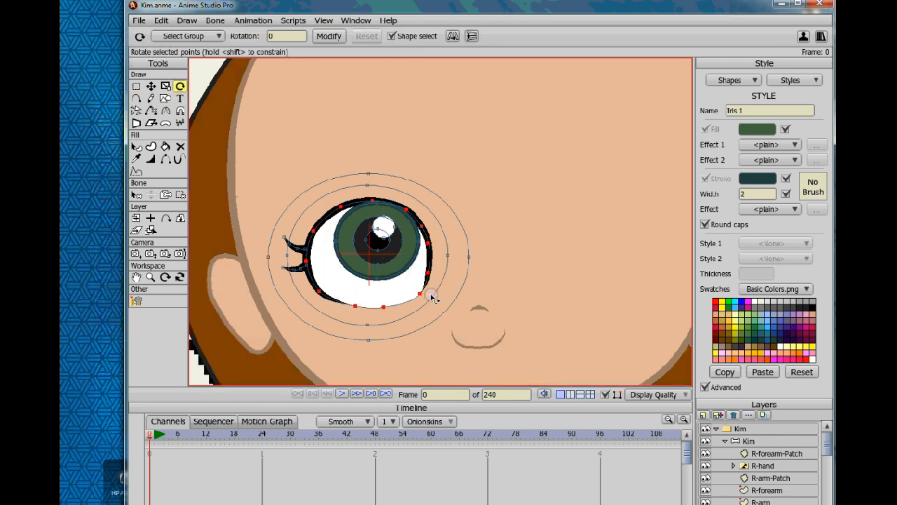
key(ctrl+r)
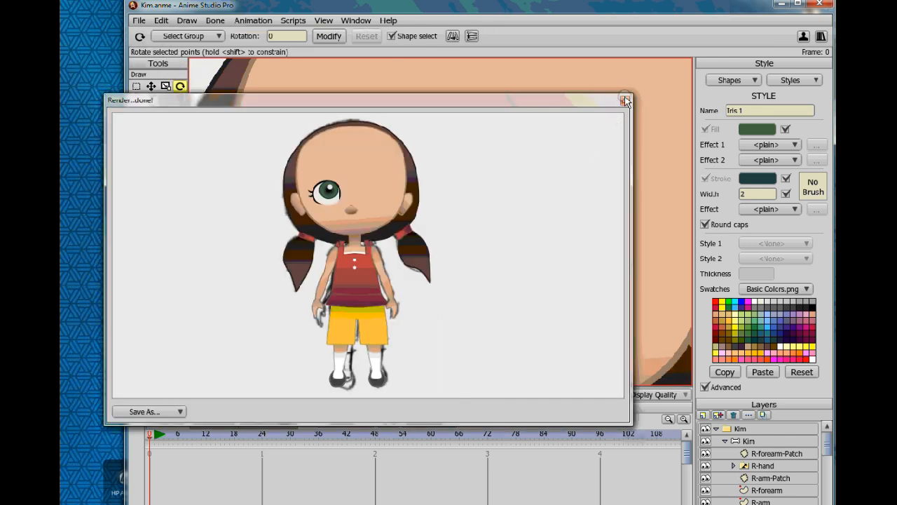
click(626, 100)
- Set Effect 1 of the white eye highlight to Soft Edge and deselect the shape
click(136, 145)
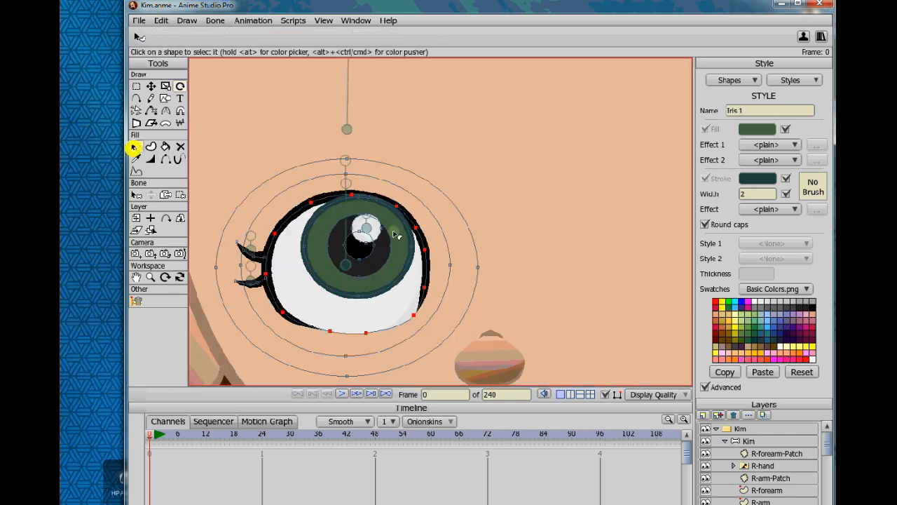
click(372, 229)
click(767, 144)
click(787, 180)
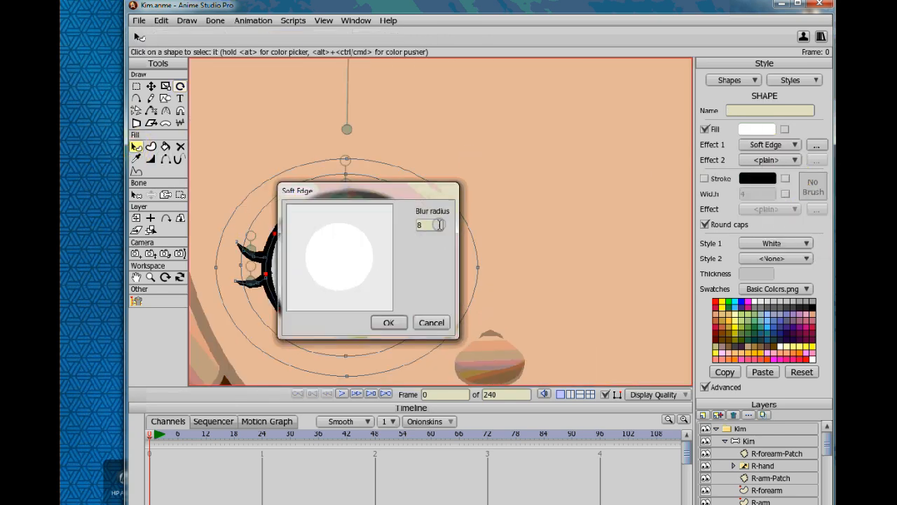
click(389, 322)
click(479, 203)
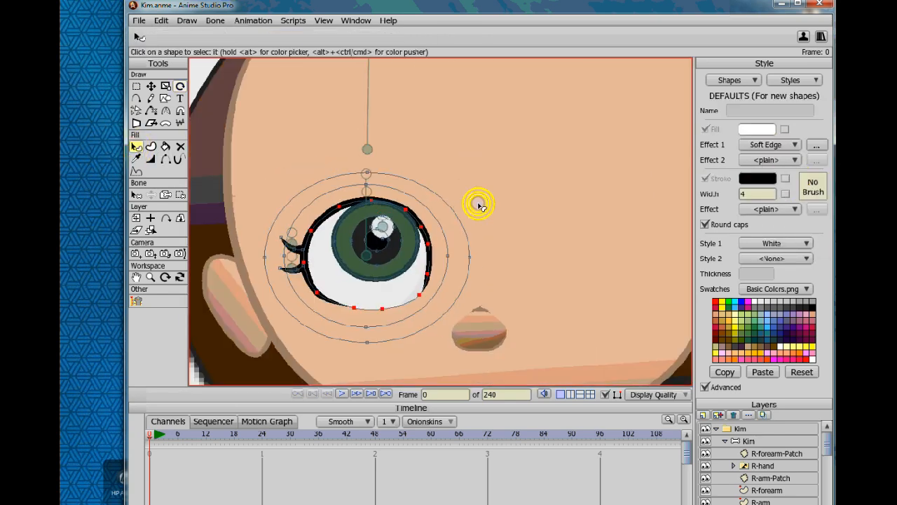
- Render a preview of the character and save the project
click(139, 20)
click(168, 182)
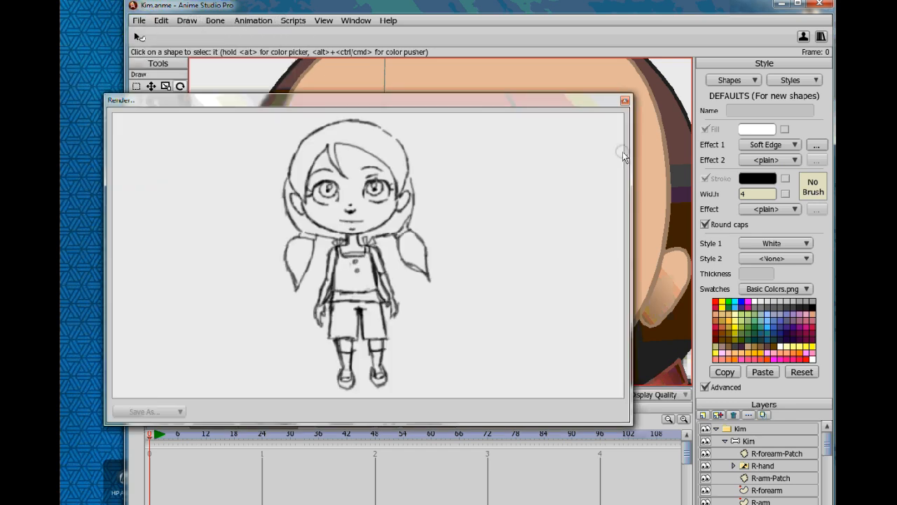
click(625, 101)
click(138, 21)
click(162, 102)
- Select the points of the iris, inner iris, pupil and highlight, and name the selection group Iris
click(137, 86)
click(365, 249)
click(381, 246)
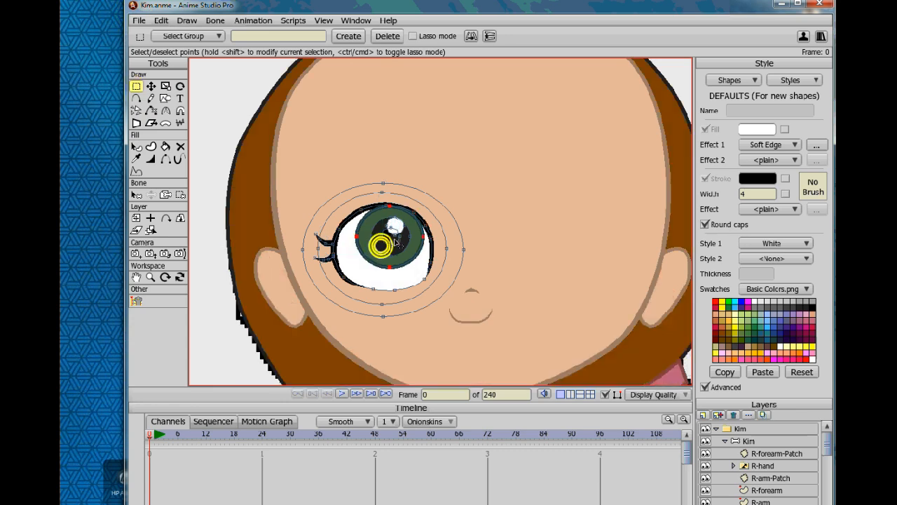
click(387, 237)
click(191, 36)
click(262, 37)
text(is)
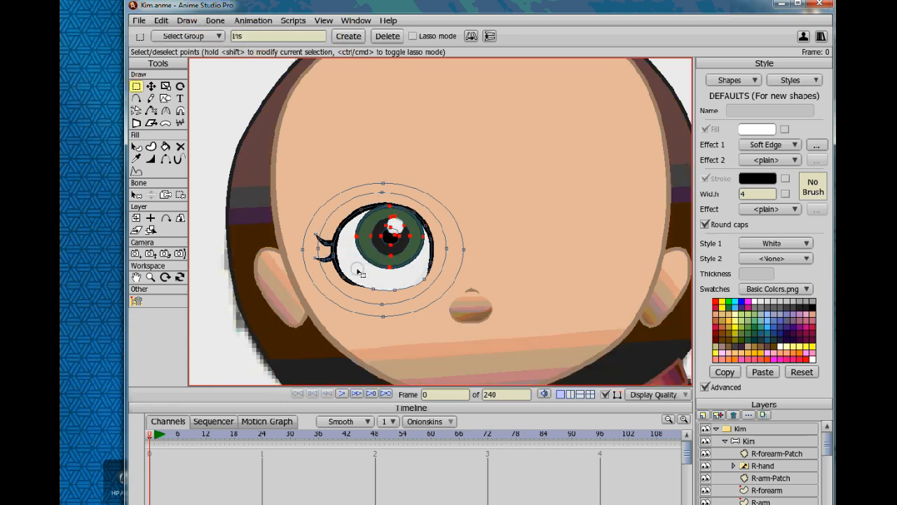
- Move the selected iris and pupil slightly down within the eye white, then render a preview and deselect the points
drag(357, 271, 330, 256)
key(t)
drag(398, 250, 398, 251)
key(ctrl+r)
click(622, 101)
key(Return)
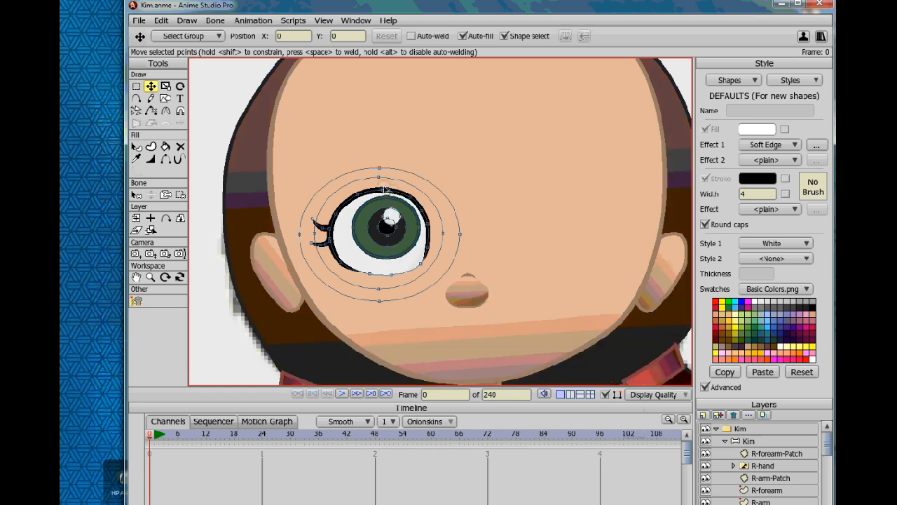
- Refine the curve of the upper eye outline by moving its upper points, checking the shape with a rendered preview
click(383, 193)
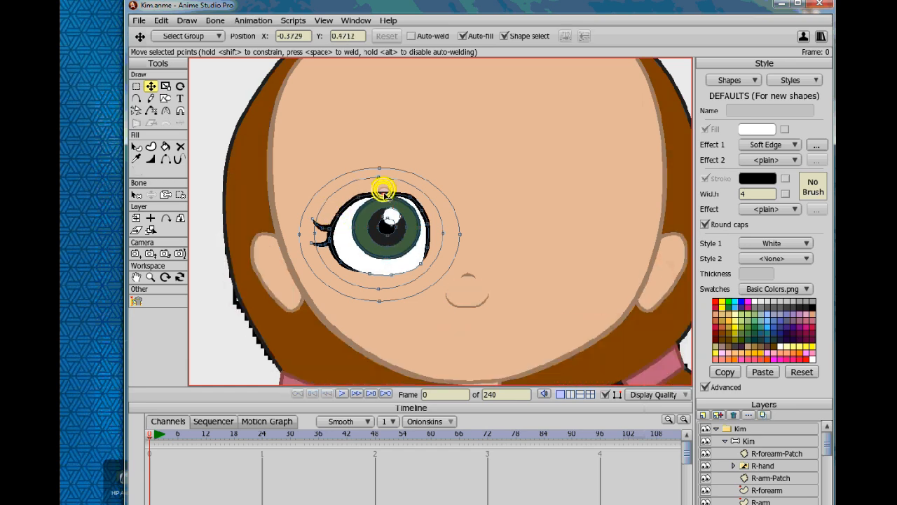
click(421, 213)
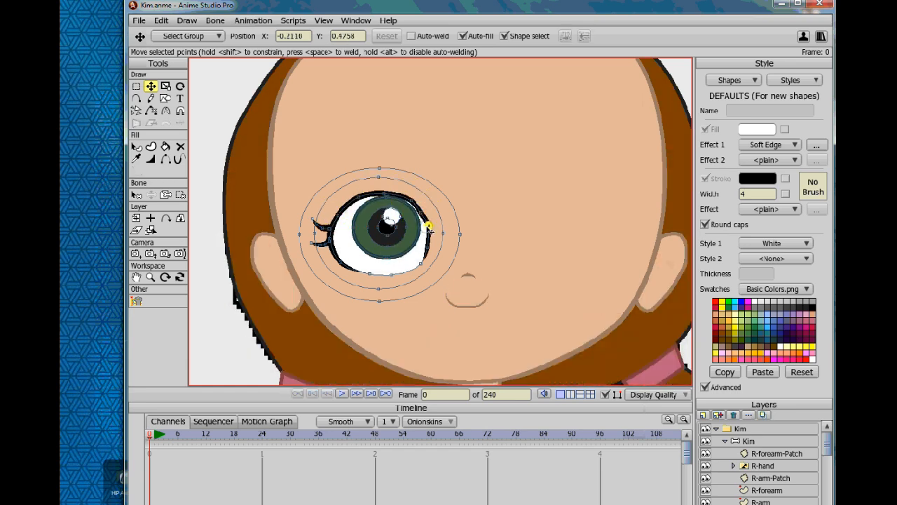
drag(425, 226, 423, 215)
key(ctrl+r)
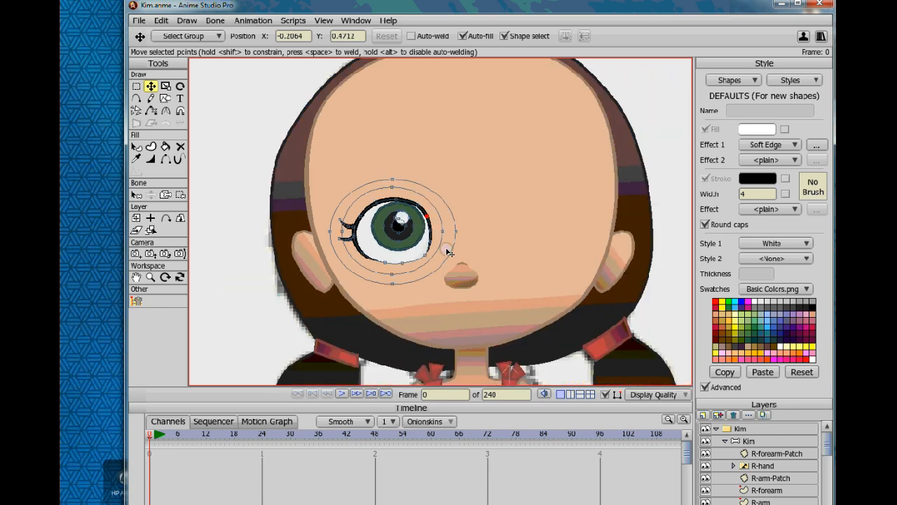
click(624, 99)
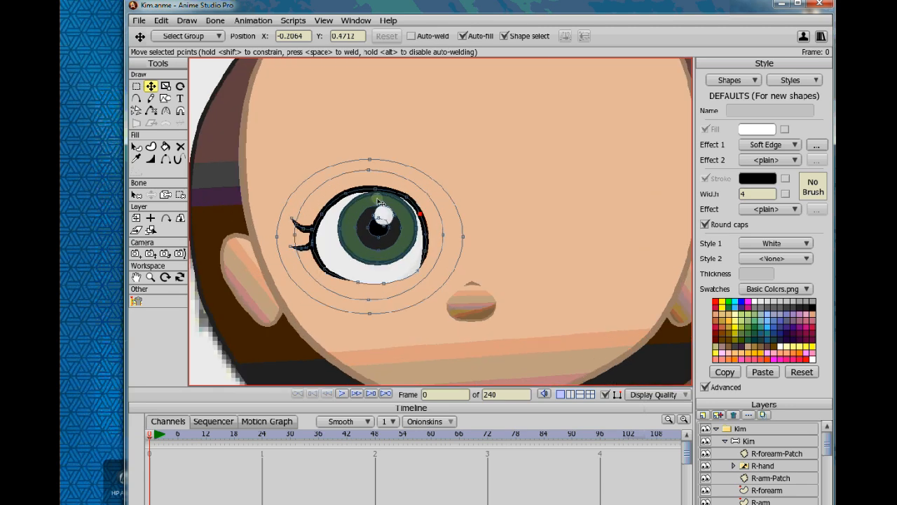
double_click(343, 199)
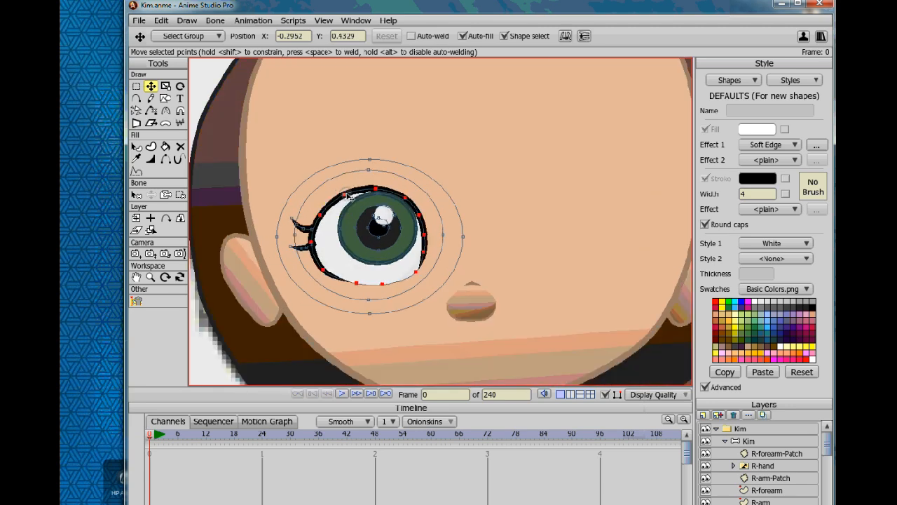
click(346, 197)
- Raise the inner Skin-style ring around the eye to the front
click(136, 146)
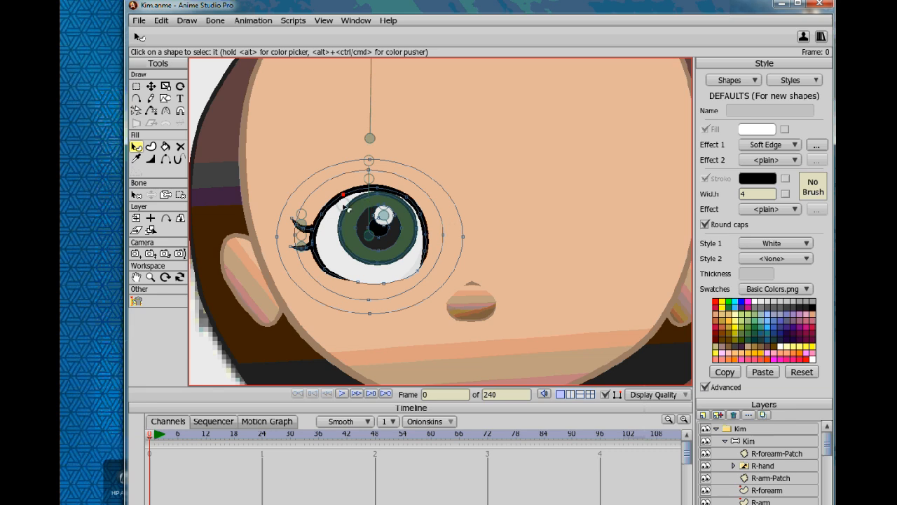
click(401, 172)
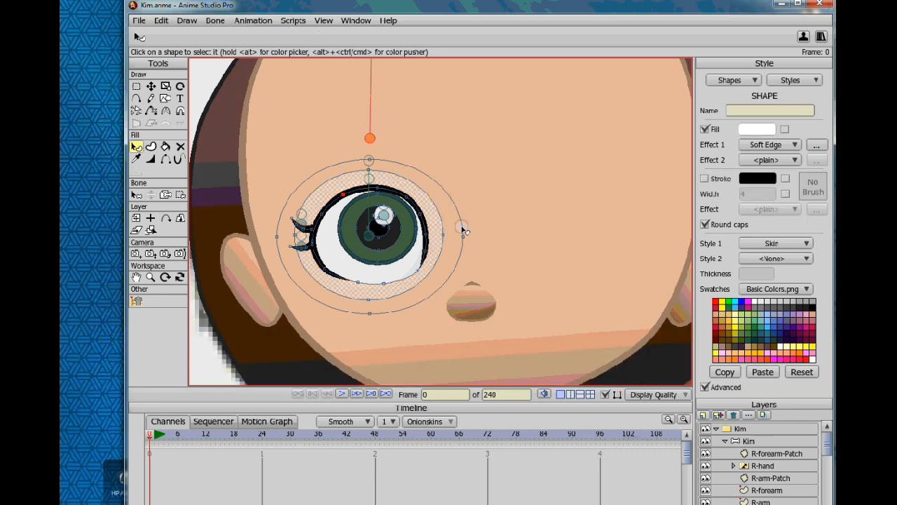
click(187, 20)
click(231, 141)
click(501, 154)
- Raise the black Eyebrows-style eye outline to the front
click(321, 261)
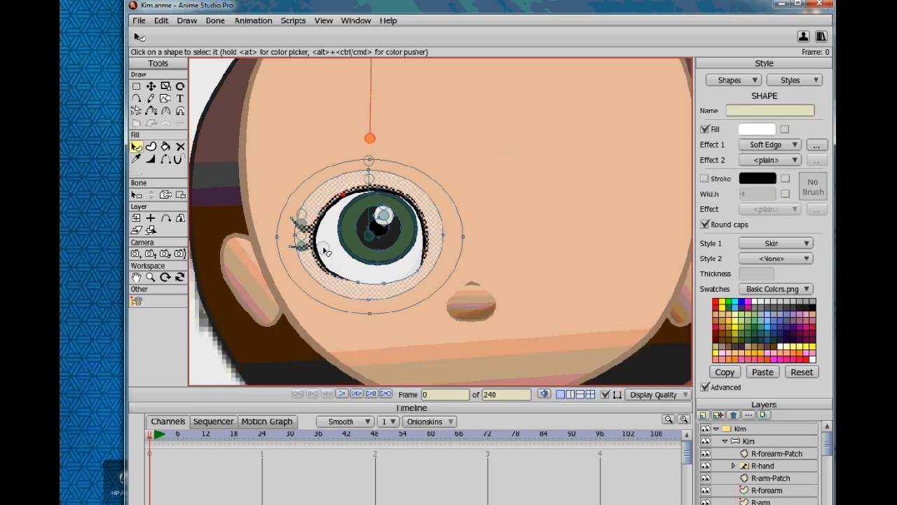
click(317, 254)
click(253, 21)
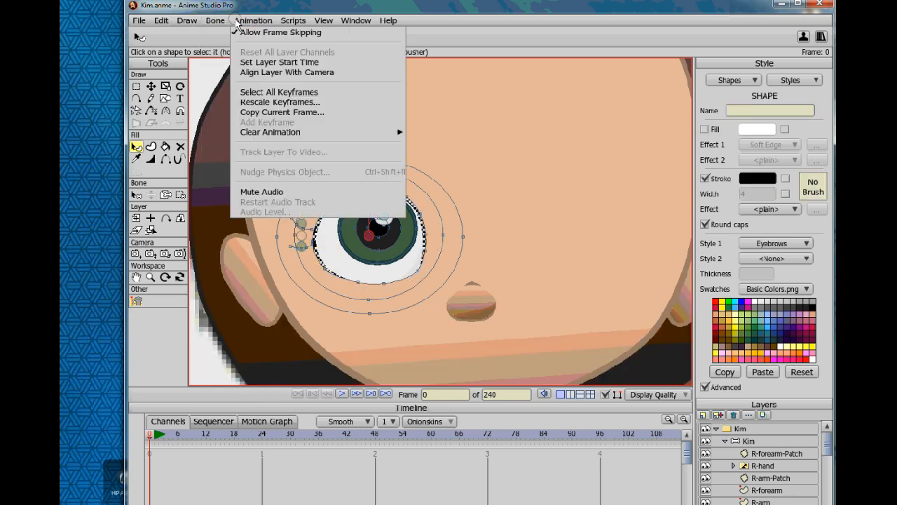
click(187, 21)
click(210, 141)
- Move the base points of both eyelashes inward past the eye outline, over the eye white
scroll(336, 224, up, 5)
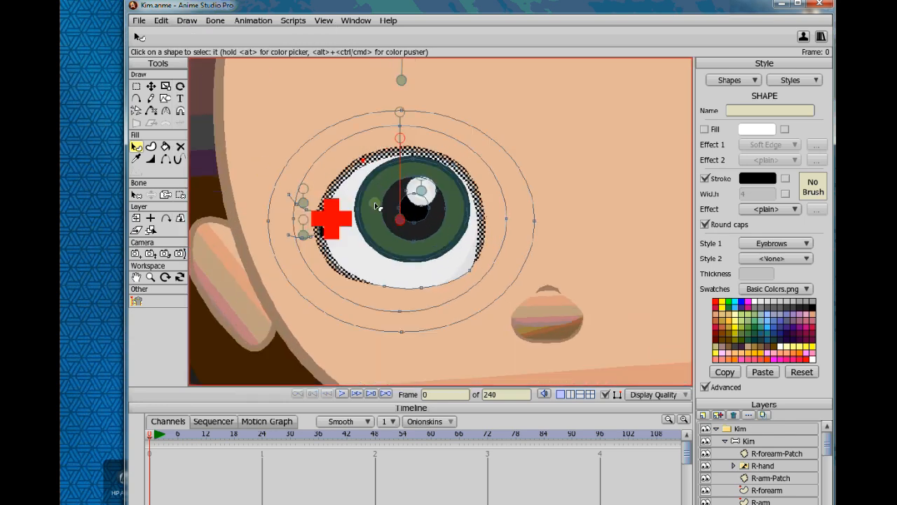
click(202, 341)
click(319, 235)
key(t)
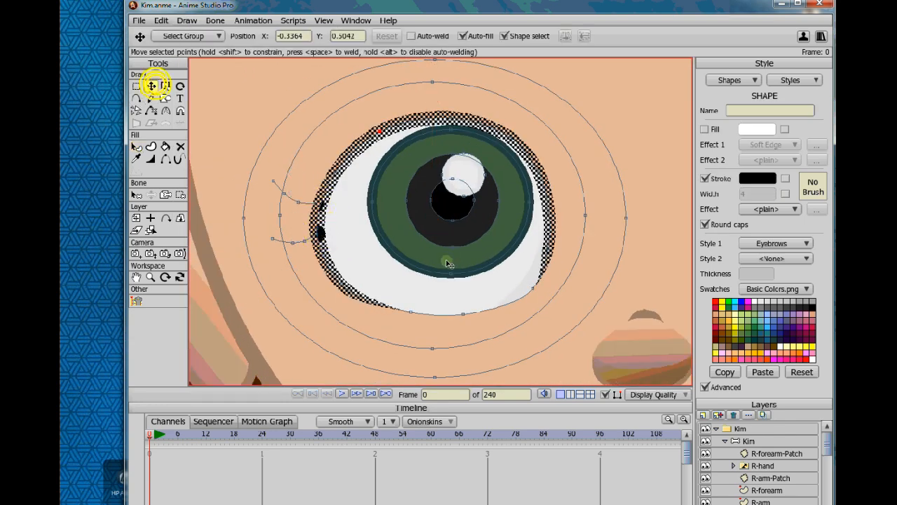
- Raise the lower and upper eyelash shapes to the front, one after the other
key(q)
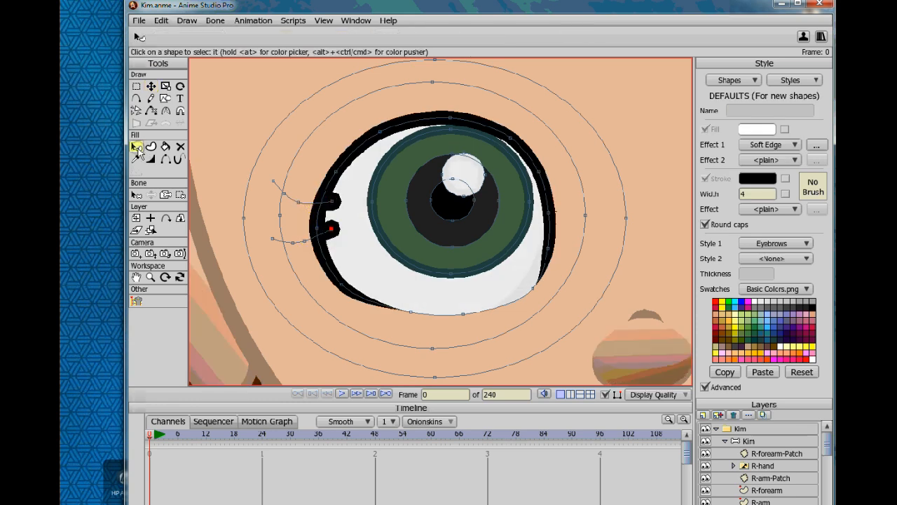
click(332, 228)
click(253, 21)
mouse_move(187, 21)
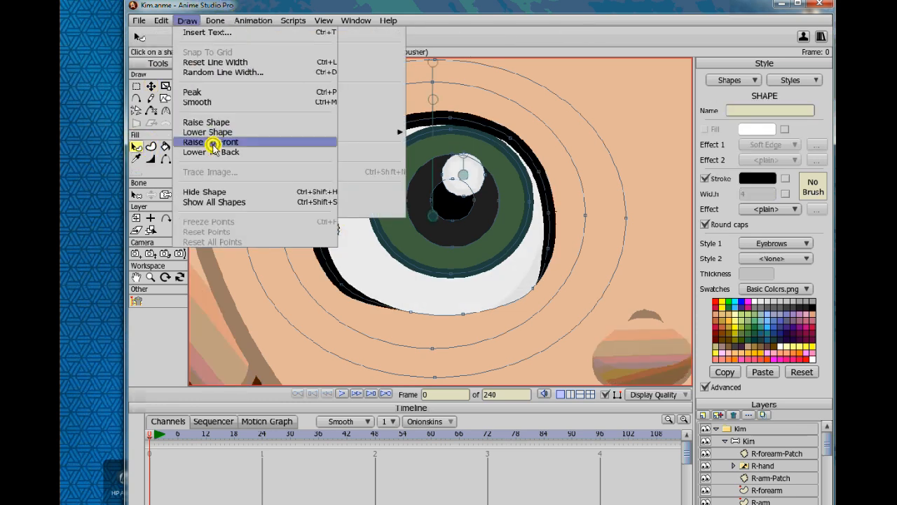
click(213, 143)
click(343, 226)
click(332, 207)
click(189, 22)
click(231, 143)
- Move the base points of both eyelashes back out onto the black eye outline
key(t)
click(328, 203)
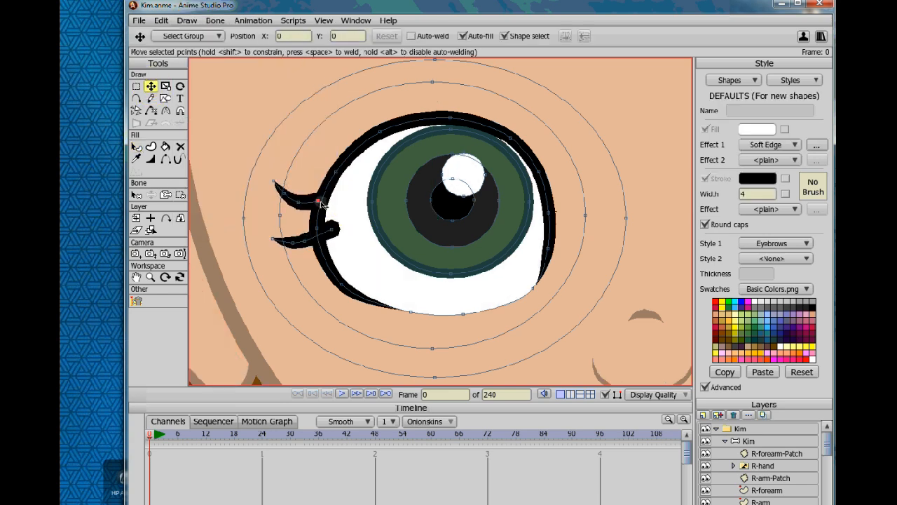
scroll(319, 232, down, 2)
- Draw a freehand curved eyelid crease just above the left eye in the Skin style
click(151, 99)
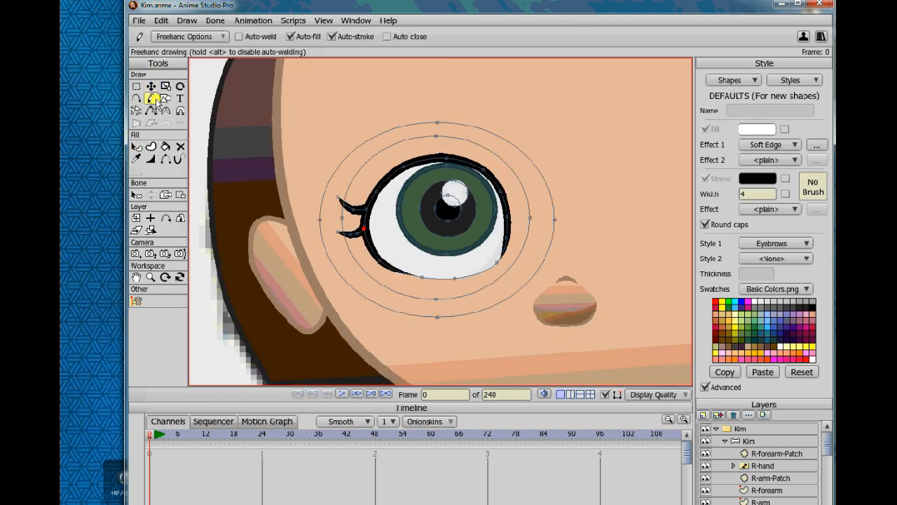
click(794, 239)
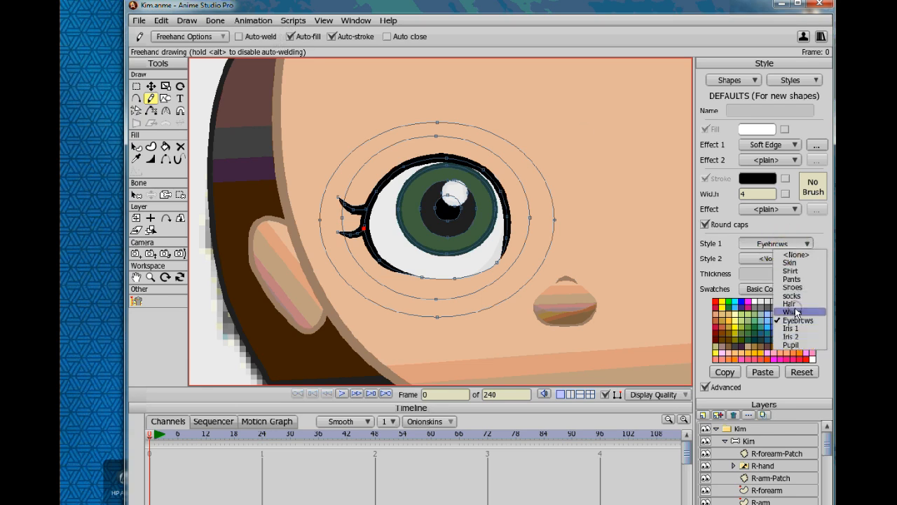
click(792, 263)
click(706, 442)
click(706, 442)
drag(381, 161, 426, 143)
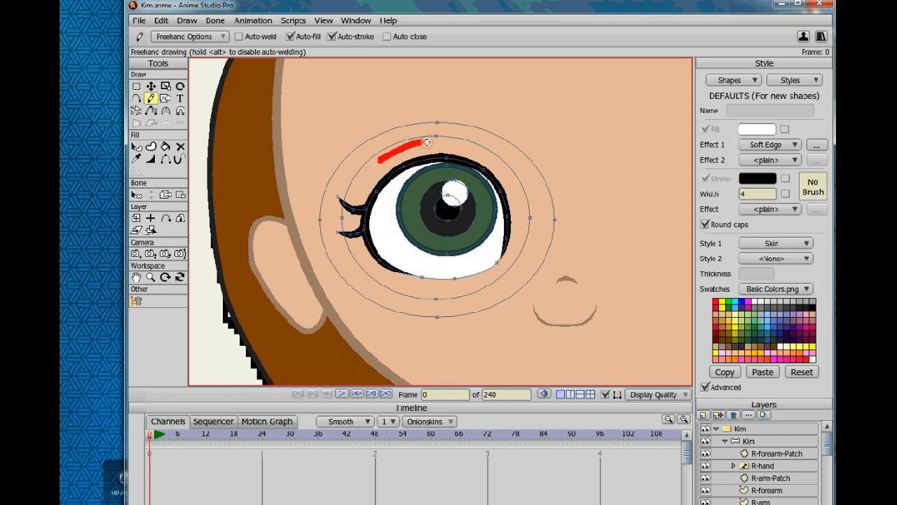
mouse_move(480, 153)
mouse_down()
mouse_move(512, 142)
mouse_move(486, 156)
mouse_up()
- Delete surplus points from the eyelid crease and move the remaining ones to even out its curve
click(152, 87)
click(409, 145)
click(409, 145)
key(ctrl+z)
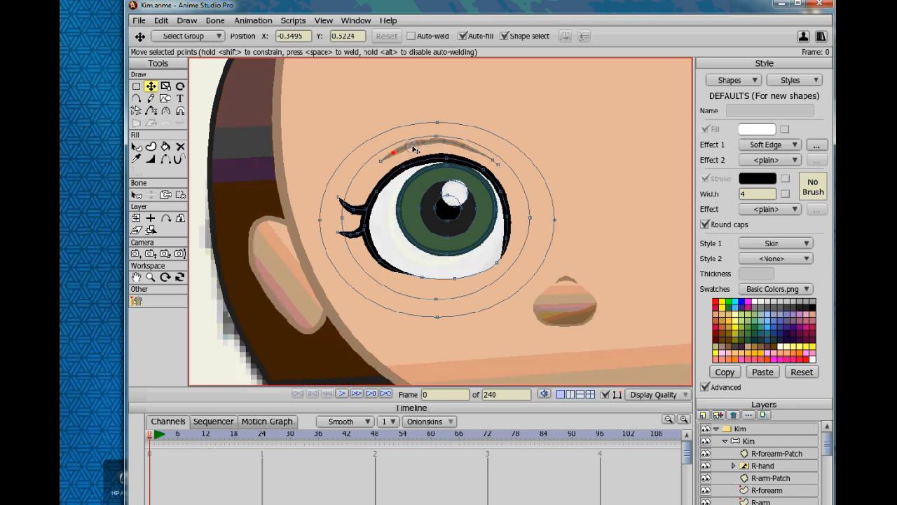
key(Delete)
click(493, 160)
key(Delete)
click(480, 150)
click(448, 143)
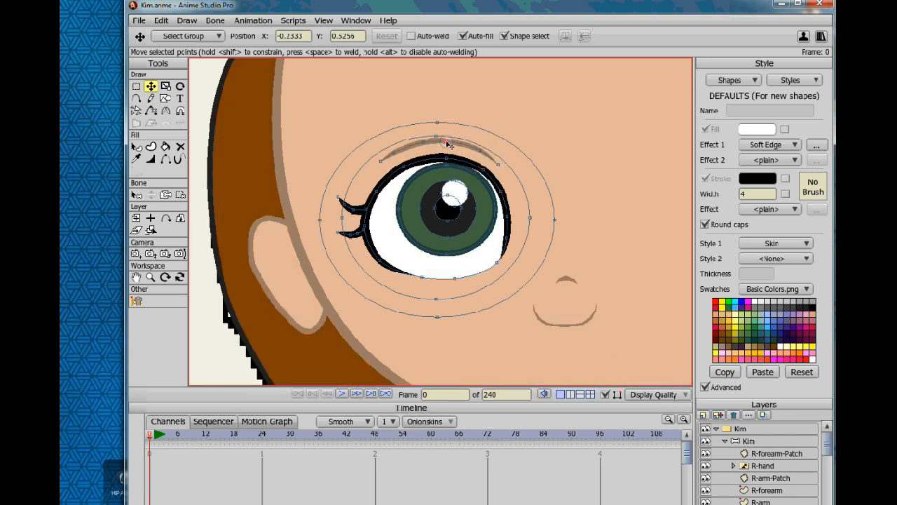
click(494, 159)
scroll(485, 156, down, 5)
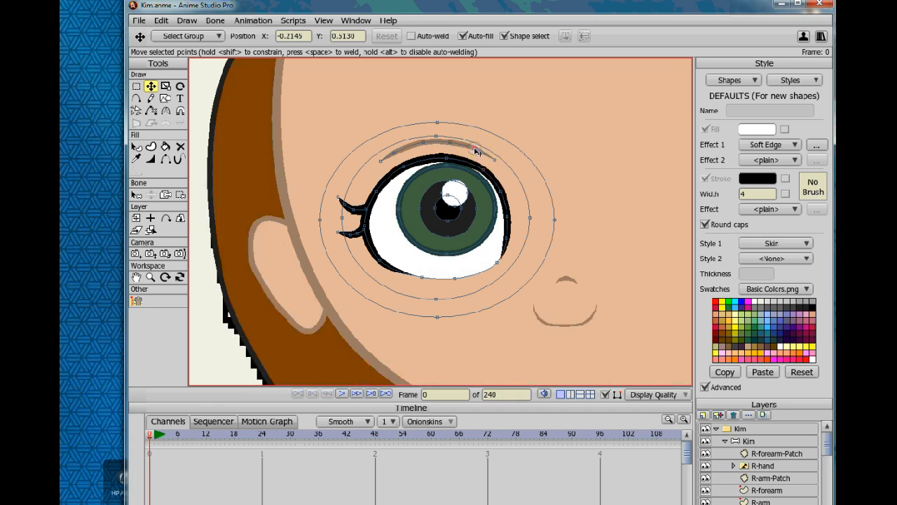
- Render the current frame to check the eye on the whole character
key(ctrl+r)
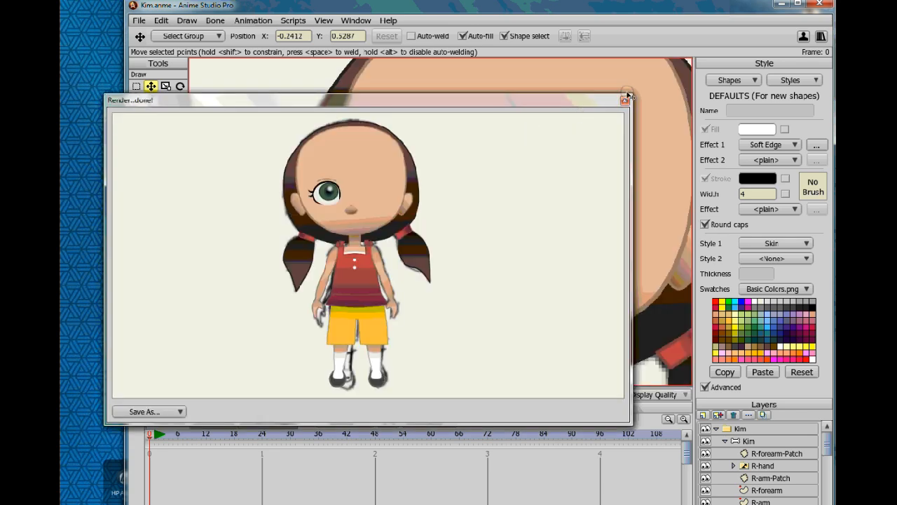
click(626, 101)
scroll(442, 224, up, 2)
- Trace the left eyebrow over the sketch as a closed, filled shape in the Eyebrows style
key(e)
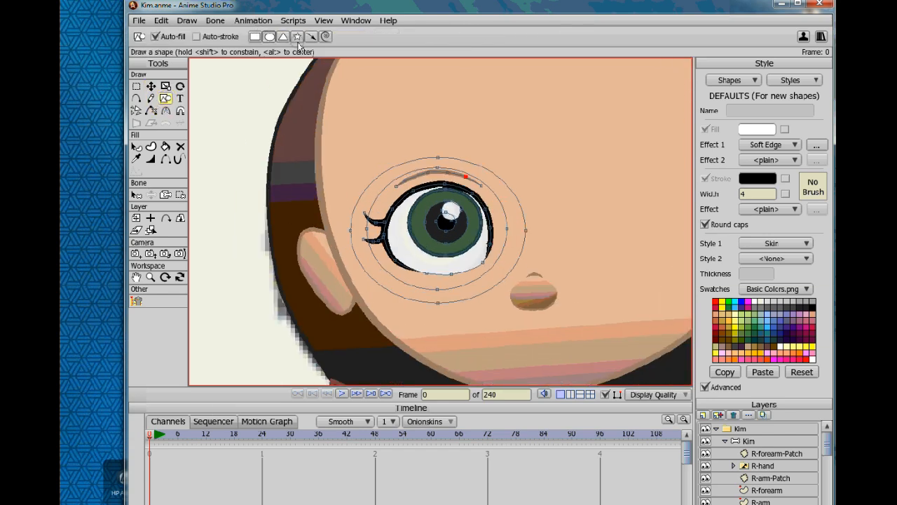
click(136, 98)
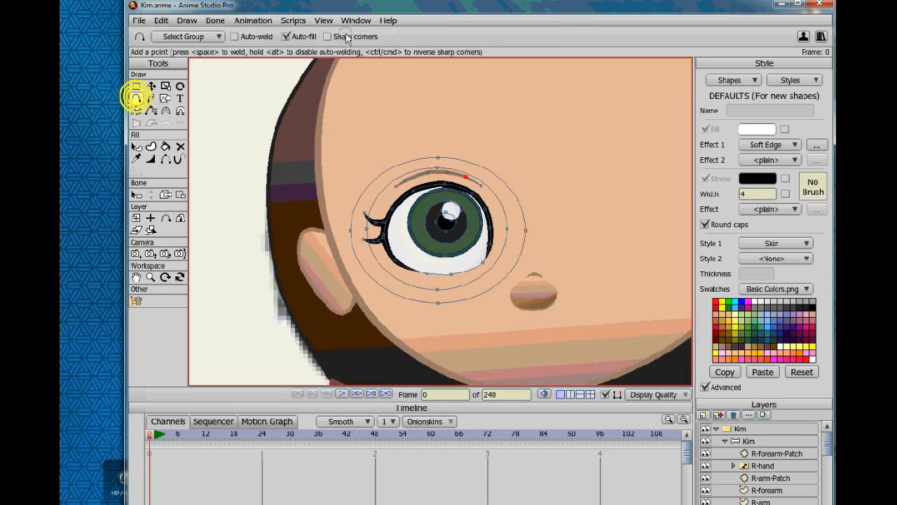
click(771, 243)
click(792, 320)
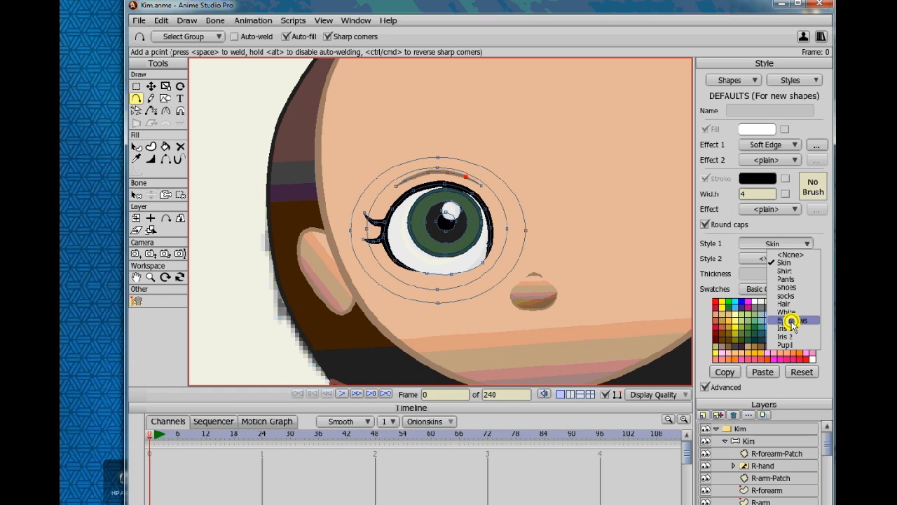
click(705, 440)
drag(391, 145, 457, 137)
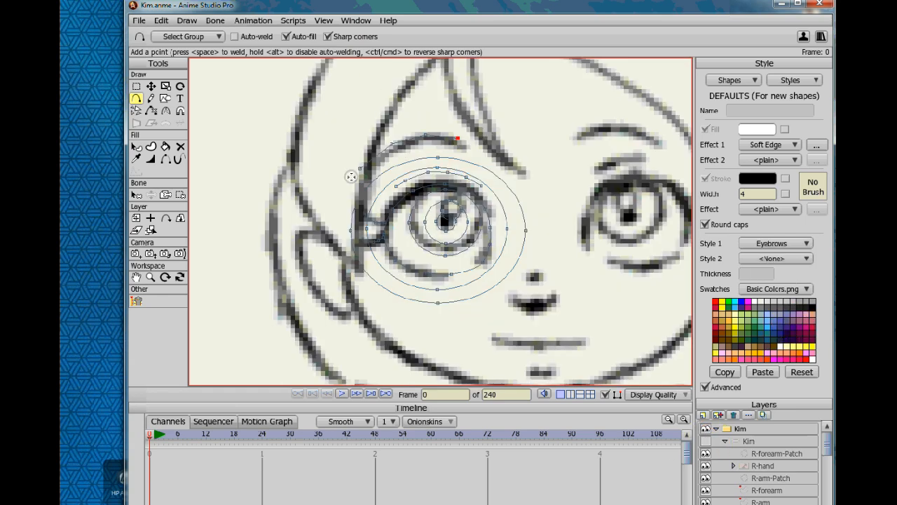
drag(392, 145, 423, 135)
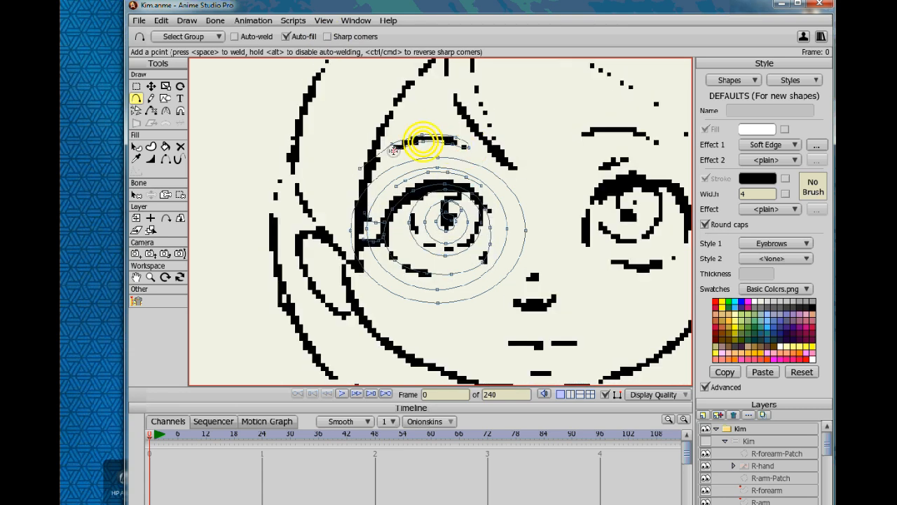
drag(362, 166, 361, 169)
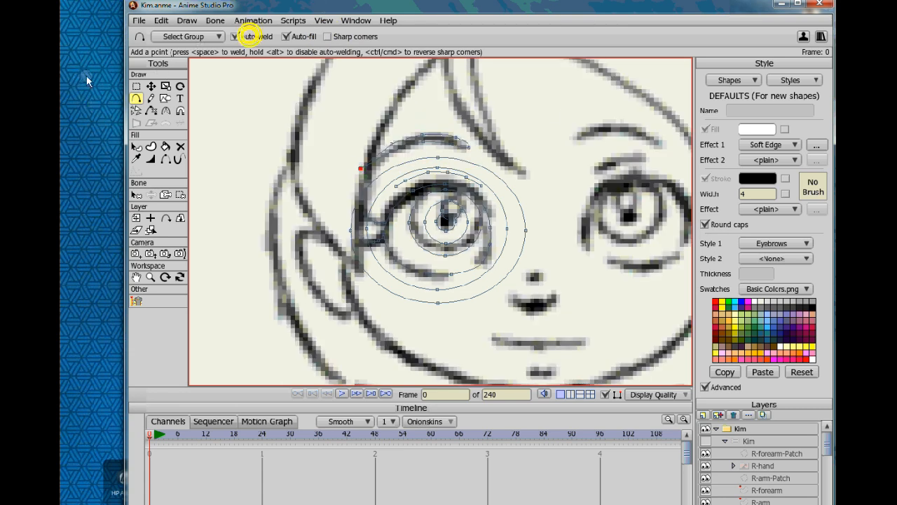
click(152, 85)
click(362, 169)
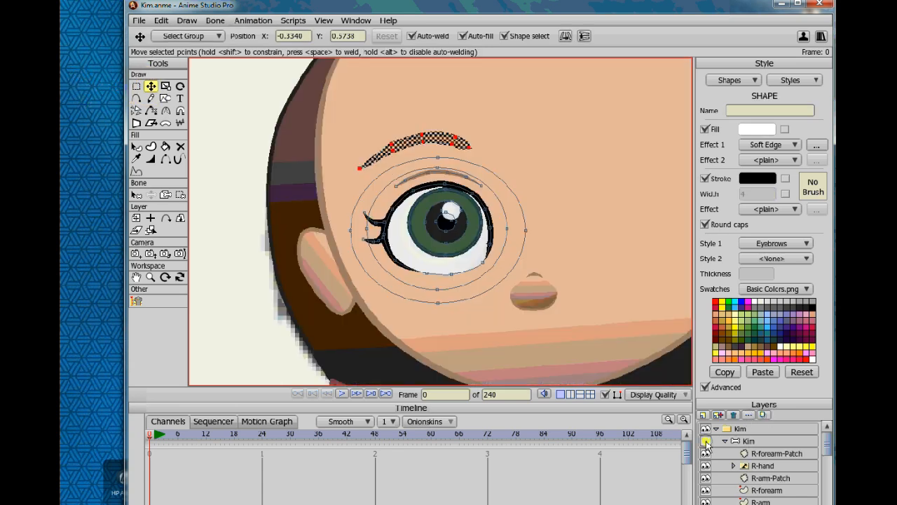
- Adjust the left eyebrow's upper edge and taper its outer tip to a line width of 0
scroll(440, 231, up, 2)
click(369, 131)
drag(370, 133, 363, 141)
click(166, 111)
click(151, 86)
click(151, 159)
drag(334, 166, 324, 167)
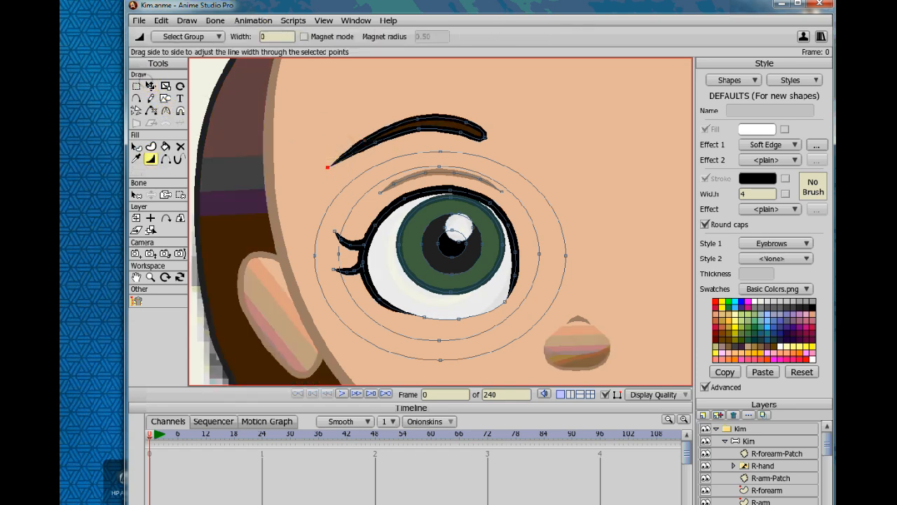
- Reshape the left eyebrow into a slimmer, smoother arch by moving its upper, lower and inner end points
click(151, 86)
drag(466, 123, 467, 126)
drag(436, 118, 417, 120)
mouse_move(437, 119)
mouse_down()
mouse_move(446, 123)
mouse_move(431, 125)
mouse_up()
mouse_move(431, 133)
mouse_down()
mouse_move(380, 144)
mouse_move(426, 131)
mouse_up()
drag(430, 125, 516, 147)
key(g)
key(t)
drag(482, 129, 484, 141)
click(136, 86)
drag(397, 112, 447, 140)
key(t)
drag(426, 119, 430, 126)
- Examine the left eyebrow and eye against the whole head at Preview display quality
scroll(440, 221, down, 3)
click(654, 394)
click(659, 488)
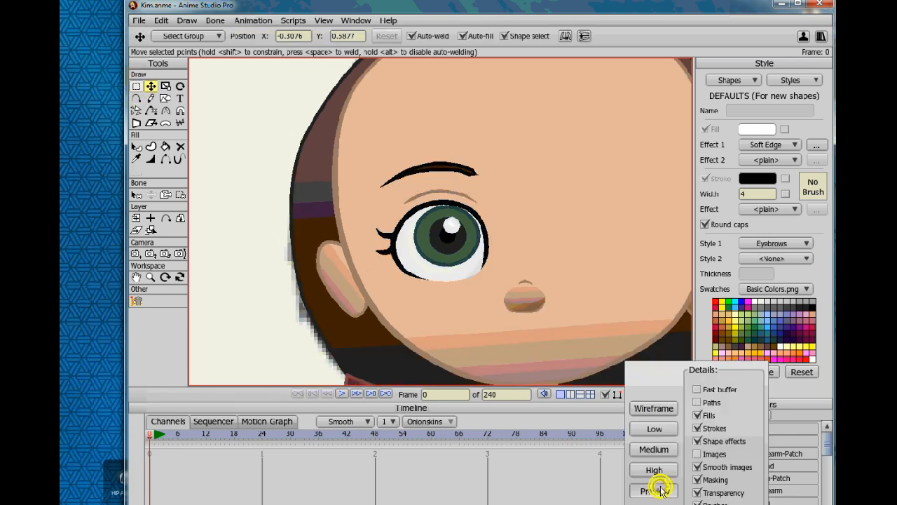
scroll(447, 223, down, 5)
scroll(469, 238, up, 3)
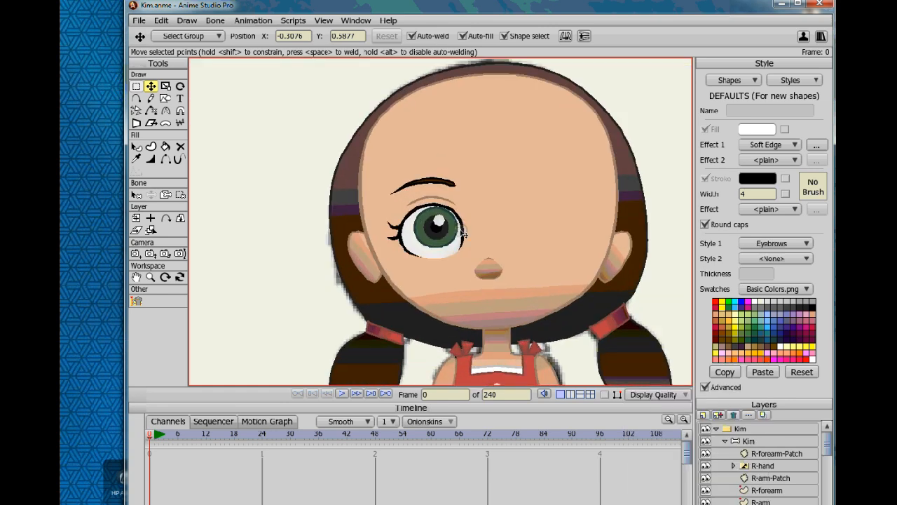
drag(468, 239, 428, 243)
- Refine the points at the left eyebrow's outer end and check the face at Preview display quality
click(661, 394)
click(659, 469)
scroll(441, 221, up, 4)
drag(284, 202, 321, 223)
drag(310, 162, 313, 171)
scroll(553, 320, down, 3)
click(659, 393)
click(658, 487)
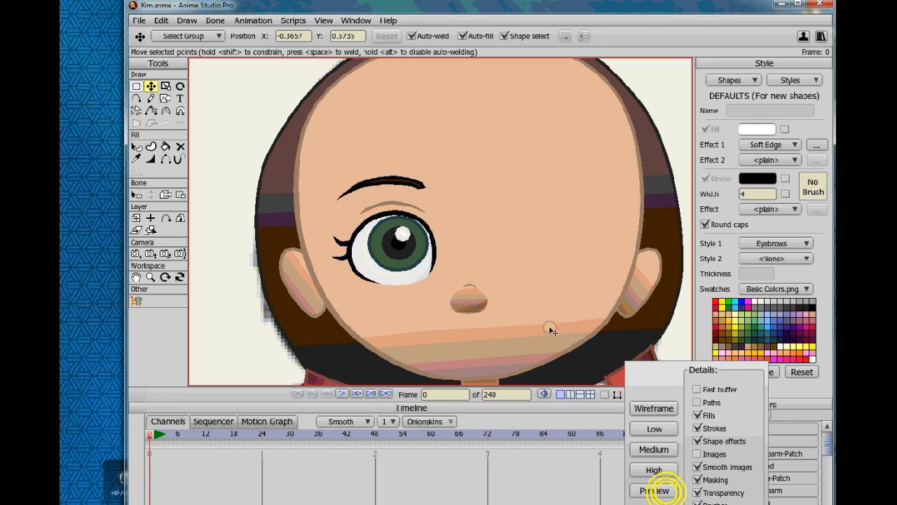
scroll(514, 295, down, 3)
scroll(513, 294, up, 3)
- Select the left eye's iris point group and nudge it slightly within the eye white
key(g)
key(t)
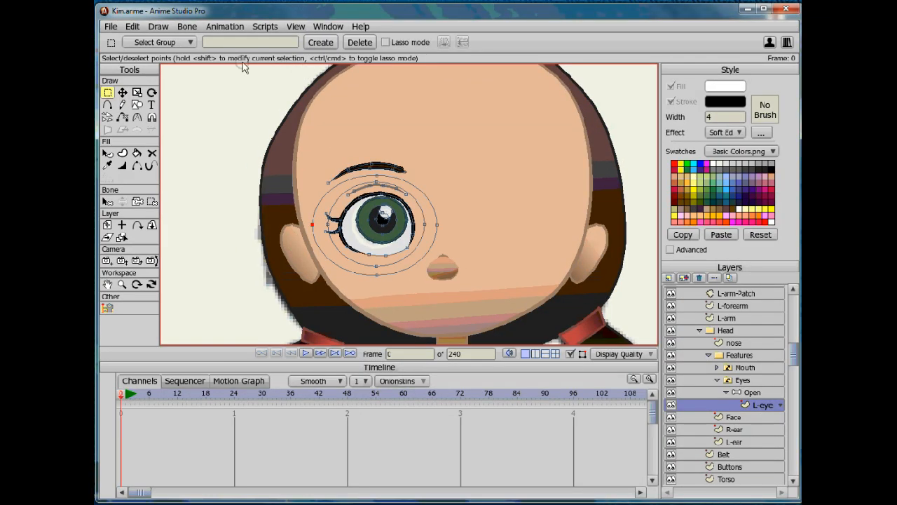
key(t)
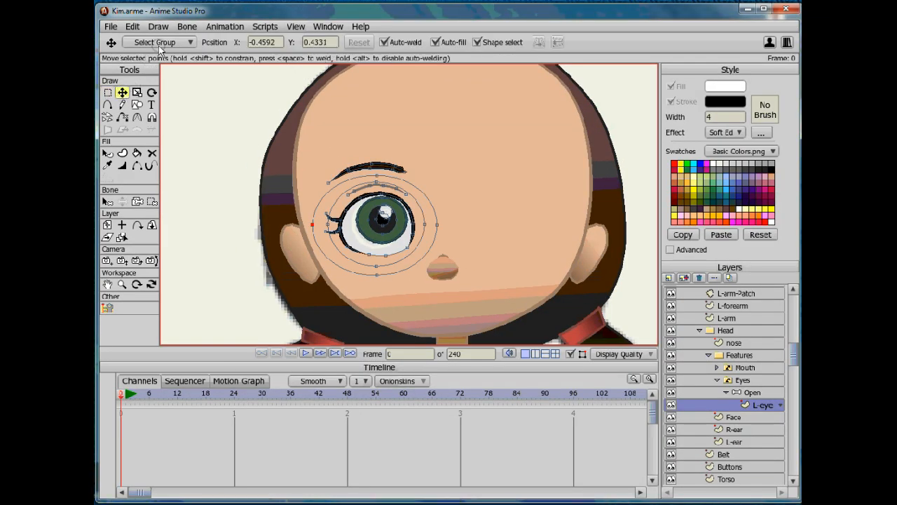
click(160, 46)
click(161, 62)
scroll(385, 235, up, 3)
drag(376, 240, 358, 223)
click(623, 354)
click(570, 354)
scroll(379, 263, down, 5)
scroll(404, 227, up, 2)
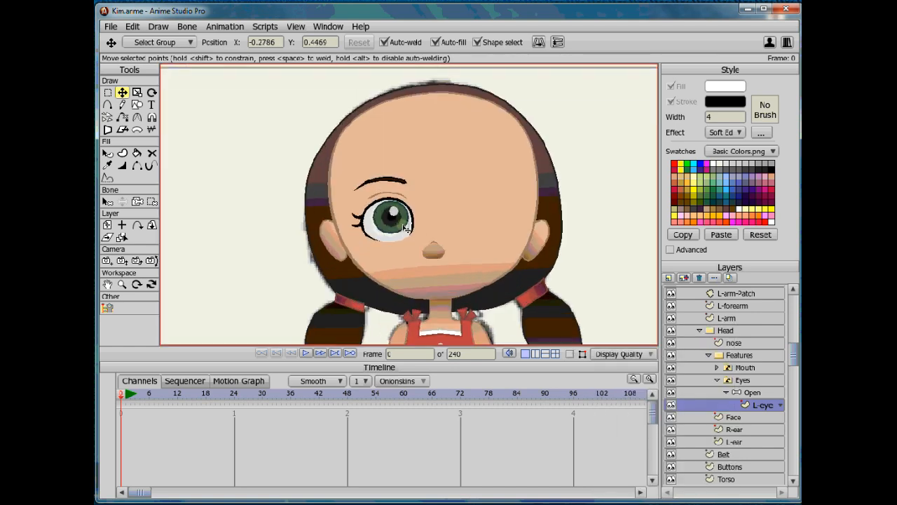
scroll(407, 230, down, 2)
- Duplicate the L-eye layer as R-eye and mirror all its points horizontally onto the other side of the face
click(683, 278)
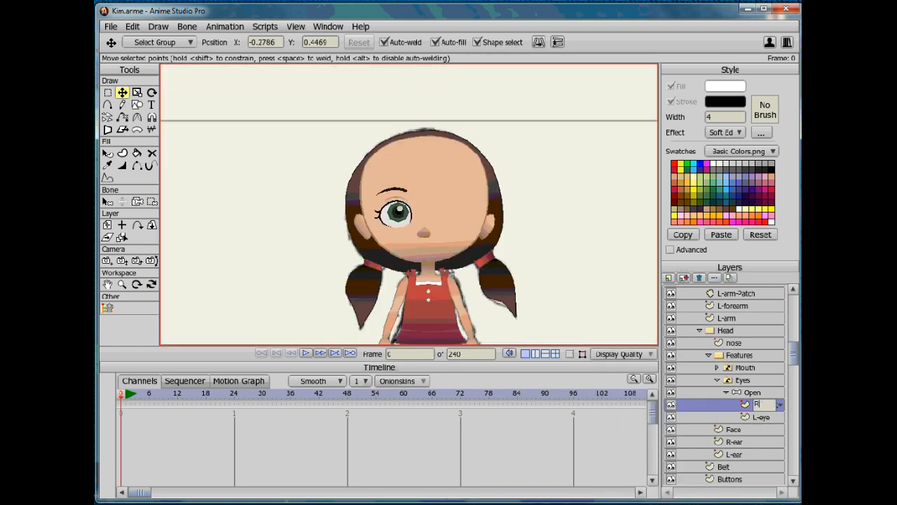
click(108, 92)
key(ctrl+a)
click(122, 93)
click(538, 42)
scroll(403, 221, up, 2)
drag(394, 233, 461, 238)
scroll(672, 308, up, 3)
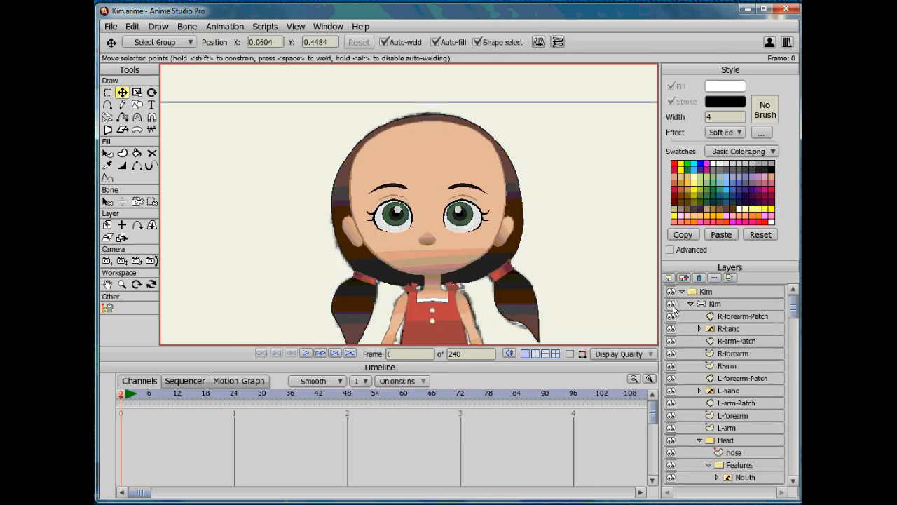
- Select the nose layer and nudge the nose sideways to centre it between the eyes
scroll(497, 320, up, 1)
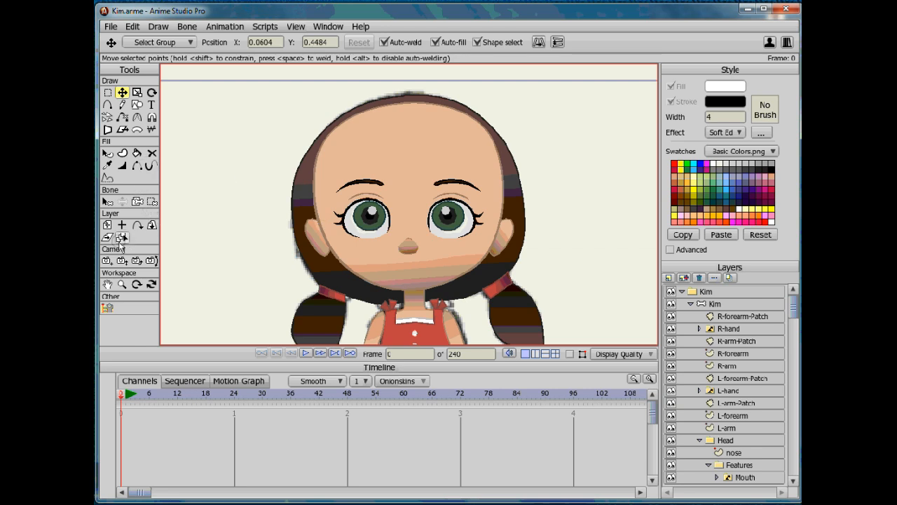
click(122, 237)
click(407, 248)
click(122, 92)
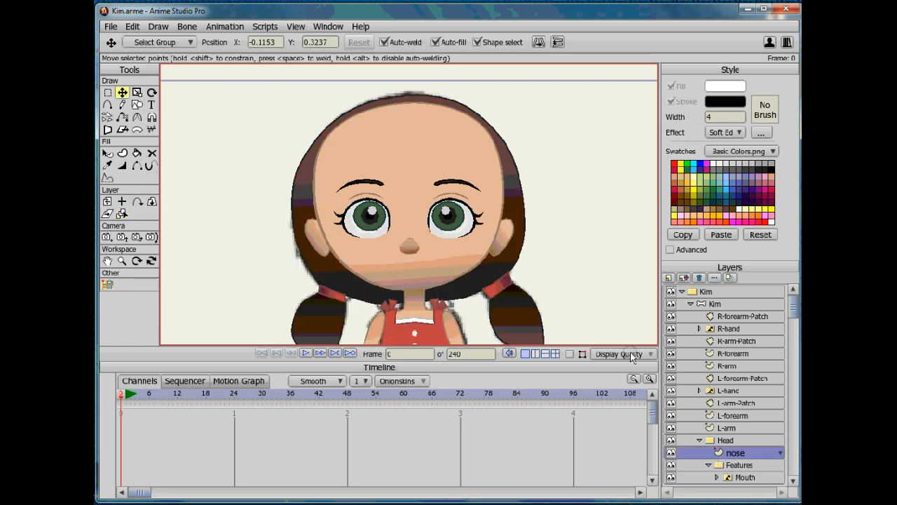
- Select the nose shape and examine the face at Preview display quality
click(570, 354)
scroll(416, 226, up, 4)
click(108, 153)
click(407, 264)
click(411, 261)
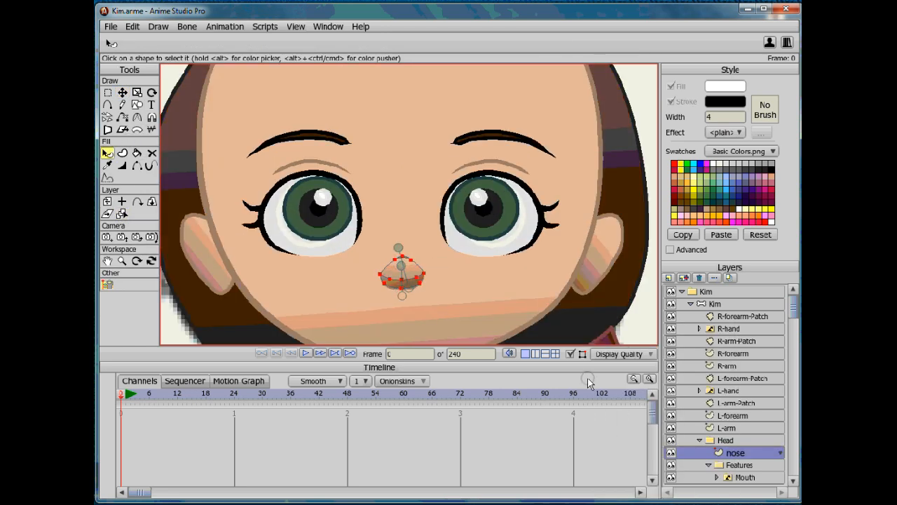
click(624, 355)
click(620, 450)
scroll(405, 263, down, 4)
scroll(405, 263, up, 2)
scroll(406, 263, down, 1)
click(586, 202)
- Save the Kim project
click(110, 27)
click(141, 108)
scroll(413, 283, up, 1)
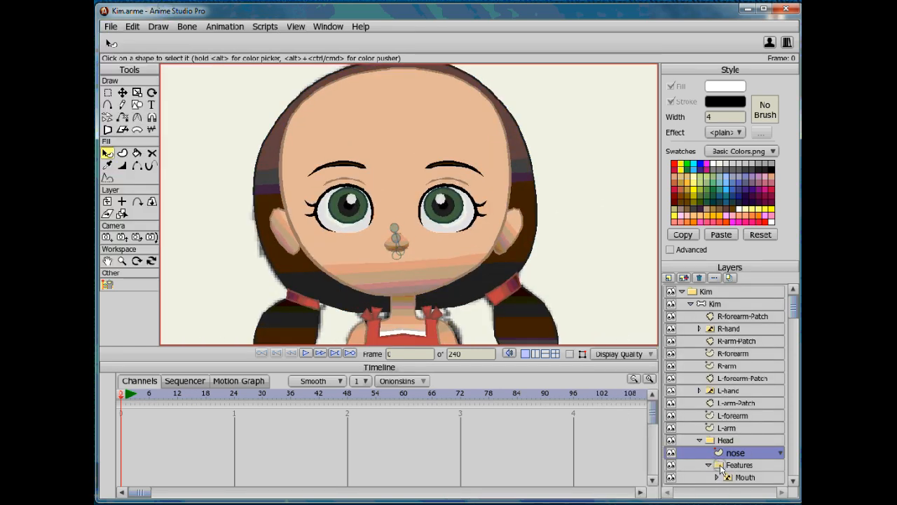
- Add a short upright root bone above the nose in the Open bone layer of the eyes
scroll(720, 469, down, 3)
click(753, 446)
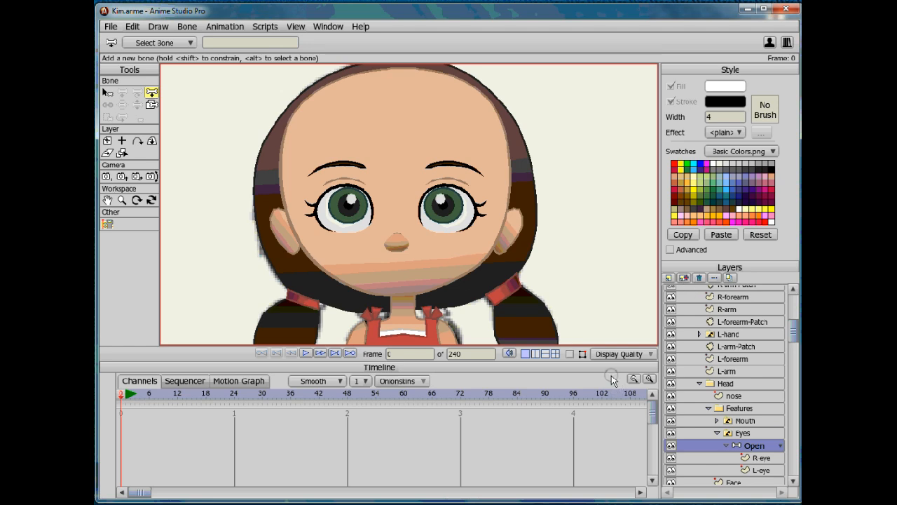
click(670, 250)
scroll(324, 210, up, 1)
mouse_move(270, 207)
mouse_down()
mouse_move(337, 207)
mouse_move(344, 222)
mouse_move(381, 221)
mouse_up()
click(630, 354)
click(621, 427)
scroll(324, 211, up, 1)
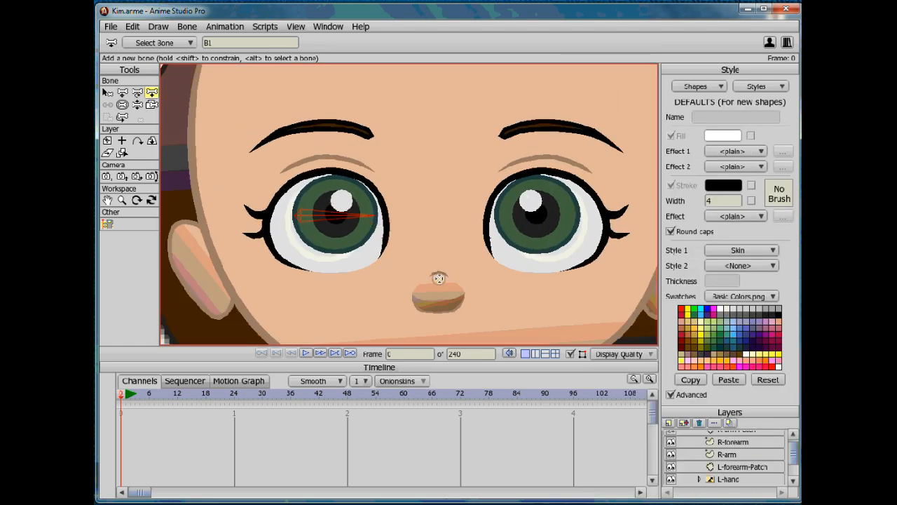
drag(442, 281, 442, 259)
- Add a horizontal bone across each iris and a smaller one across each eye's white highlight
drag(298, 211, 373, 218)
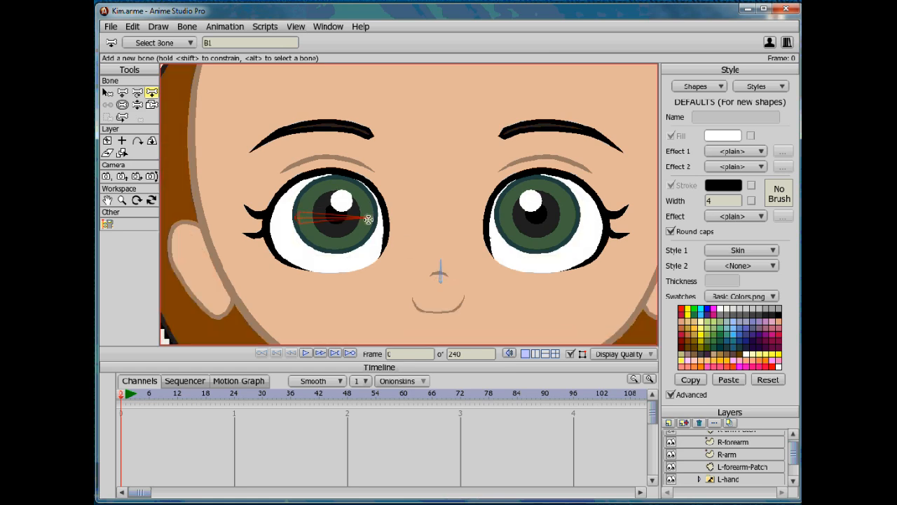
mouse_move(581, 213)
mouse_down()
mouse_move(495, 214)
mouse_move(521, 199)
mouse_up()
drag(332, 201, 355, 204)
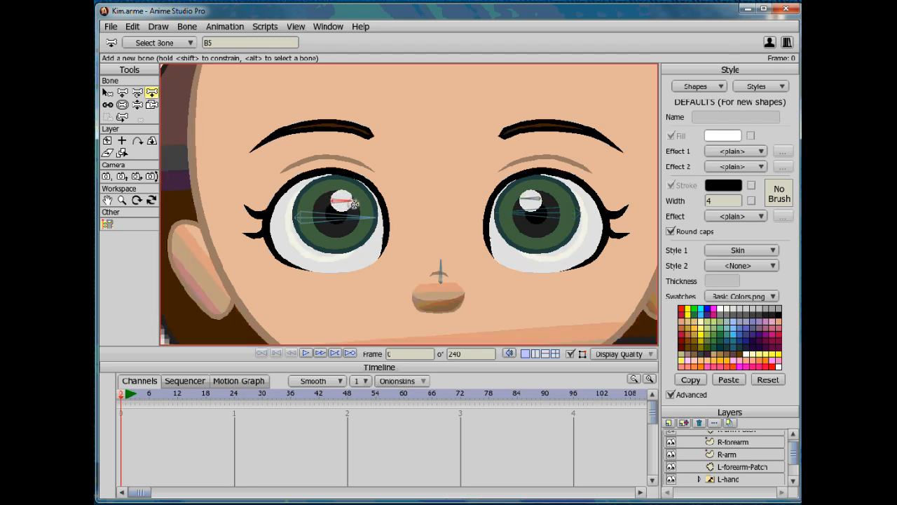
scroll(430, 251, down, 1)
- Bind all points of the L-eye layer to the root bone at the nose
click(122, 153)
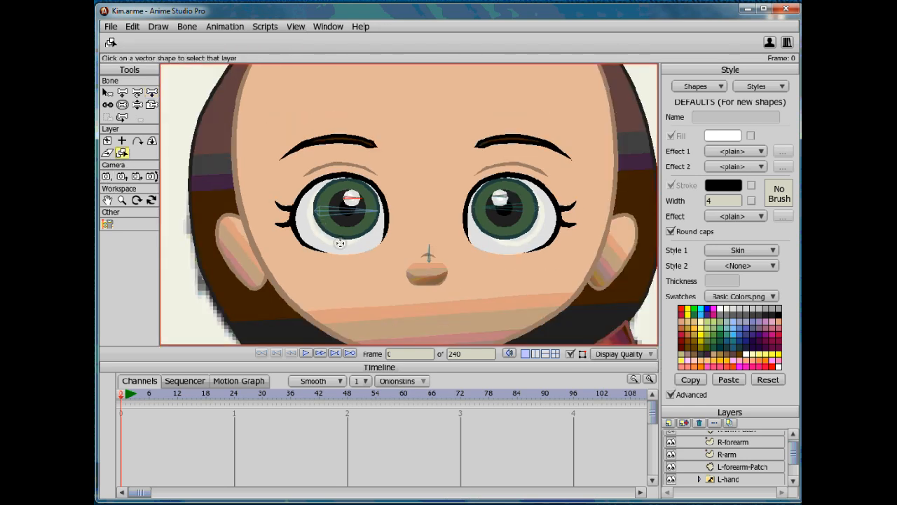
click(339, 242)
click(152, 201)
alt+click(429, 257)
click(132, 26)
click(172, 119)
click(320, 44)
- Bind the L-eye's white highlight points to the highlight bone and store them as a point group named Shine
scroll(351, 205, up, 3)
alt+click(291, 193)
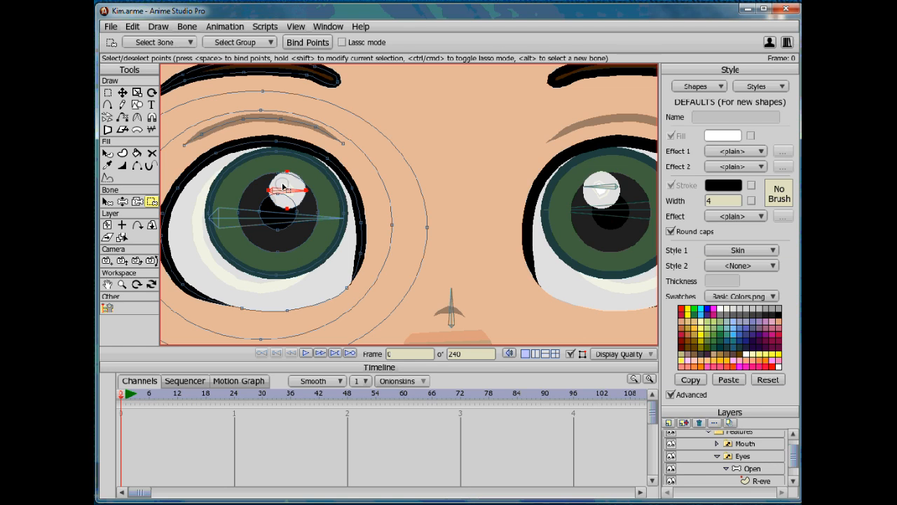
scroll(282, 187, down, 1)
click(106, 95)
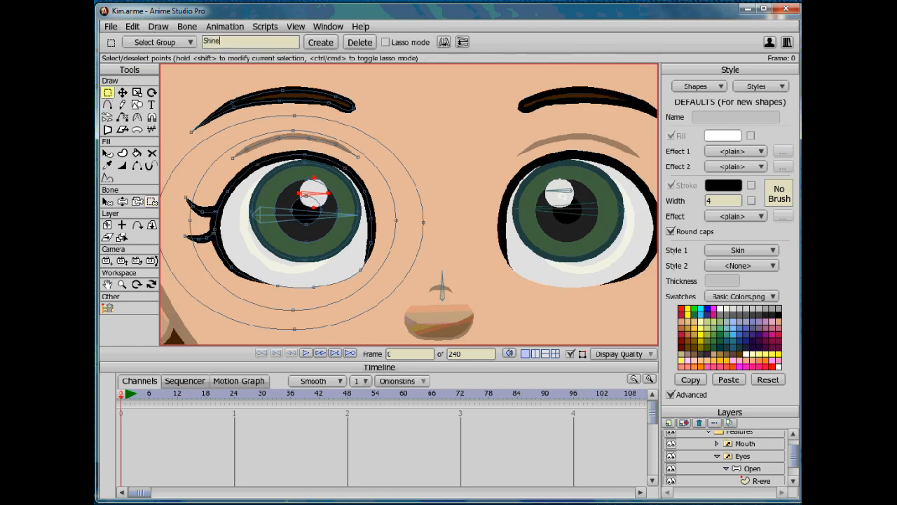
click(323, 45)
- Select the Iris point group of the L-eye layer and make an Eyebrow group from the eyebrow points
click(187, 44)
click(186, 52)
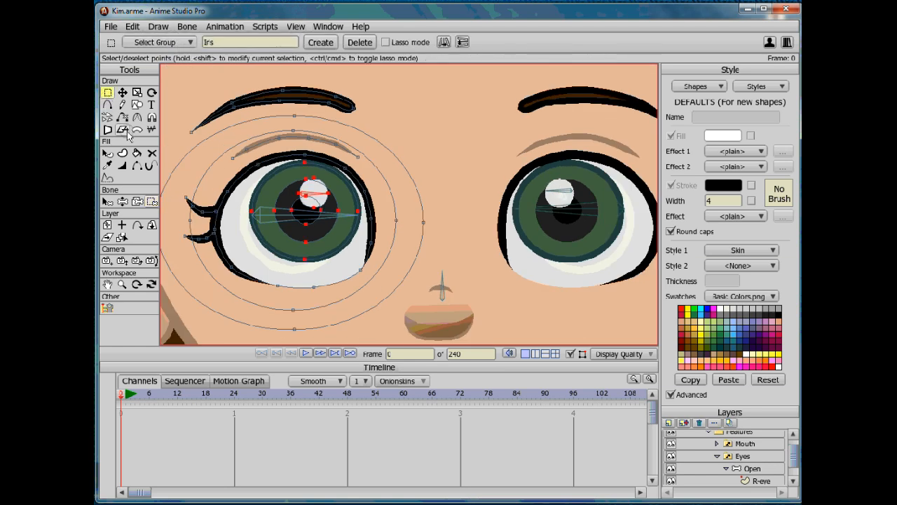
click(377, 151)
scroll(376, 151, down, 1)
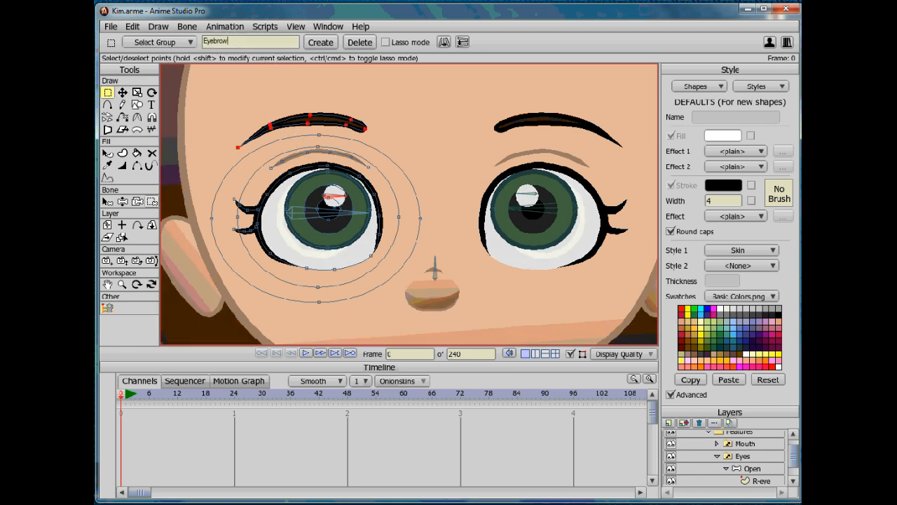
click(187, 45)
click(390, 144)
scroll(387, 151, down, 1)
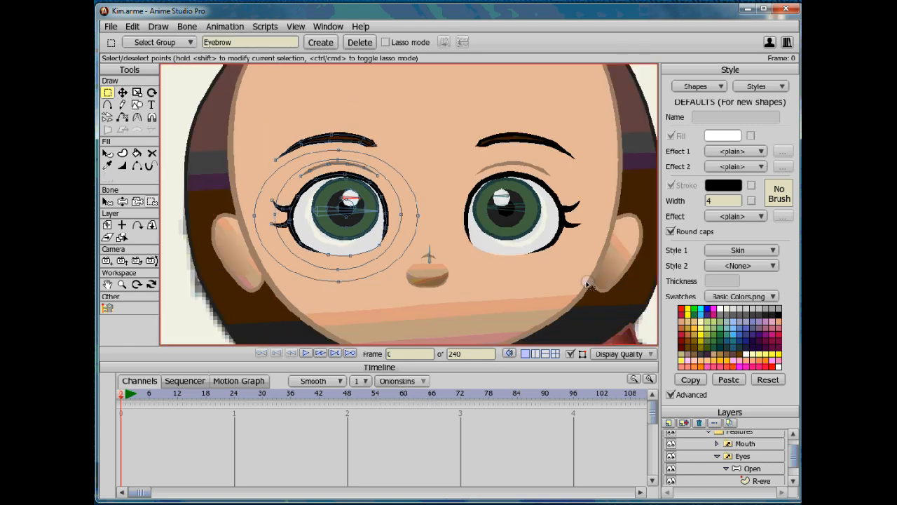
- On the R-eye layer, bind the iris points to the iris bone and the highlight points to the smaller bone
click(123, 237)
click(499, 212)
scroll(452, 216, up, 2)
key(i)
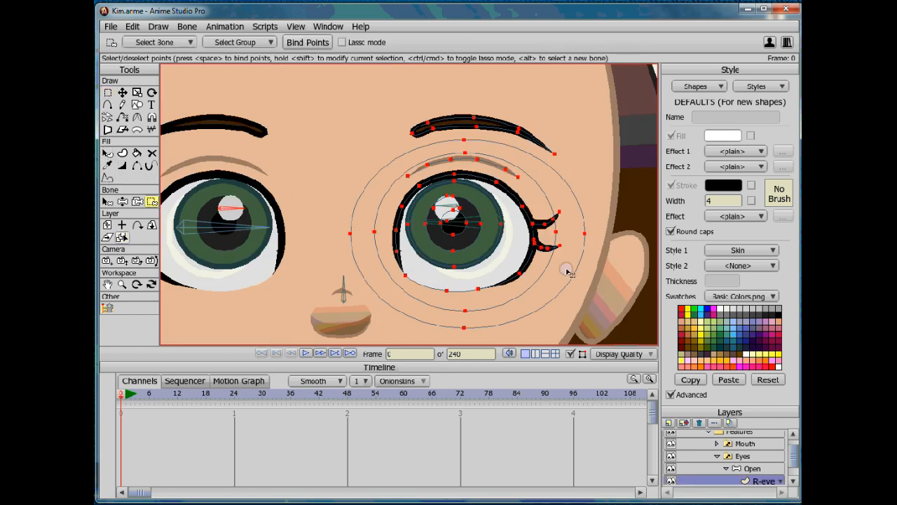
alt+click(483, 225)
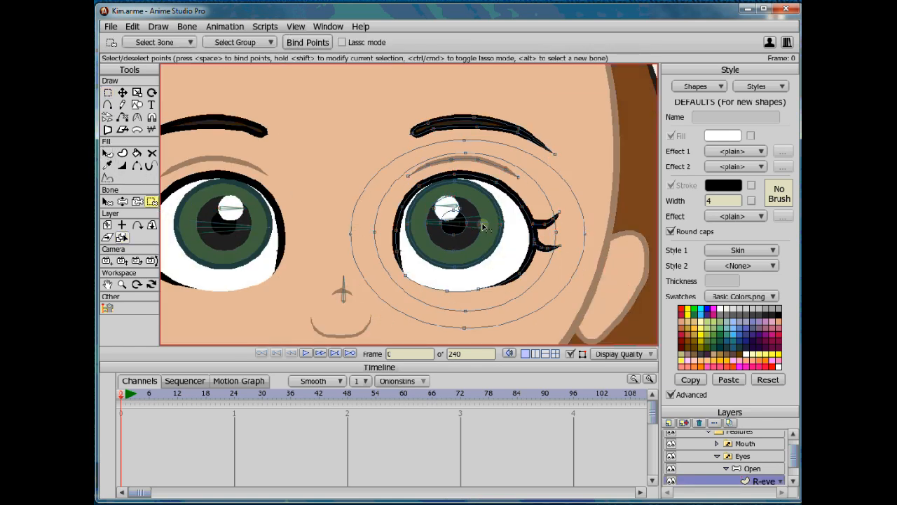
alt+click(442, 207)
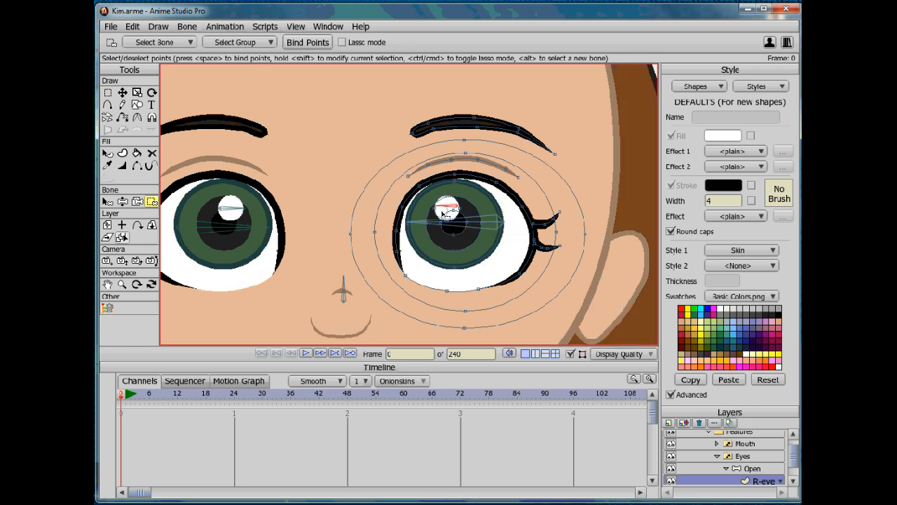
- Create point groups named eyebrow and shine from the eyebrow and white highlight of the R-eye layer
click(107, 93)
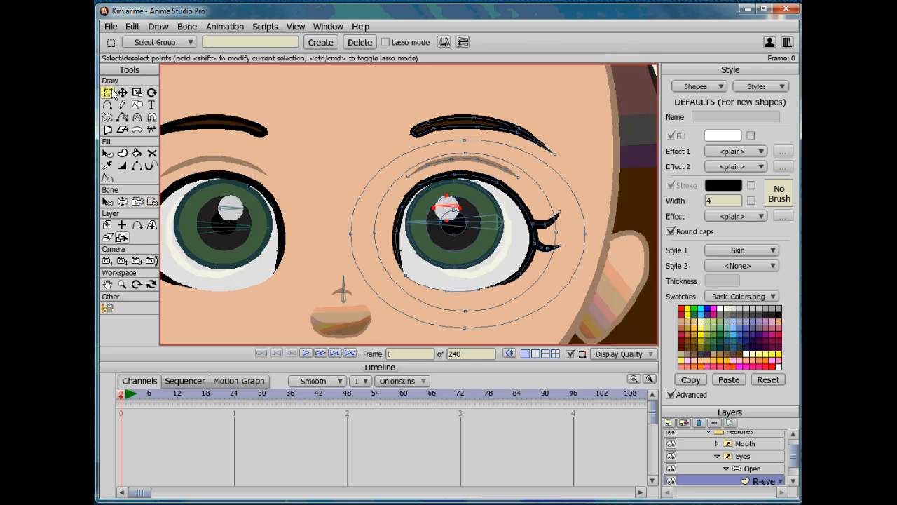
click(320, 42)
drag(436, 135, 434, 114)
click(451, 99)
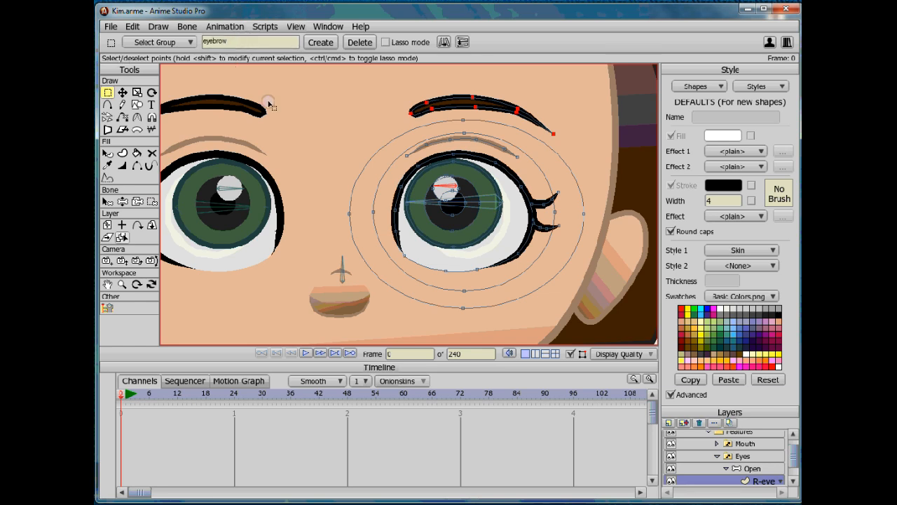
click(319, 43)
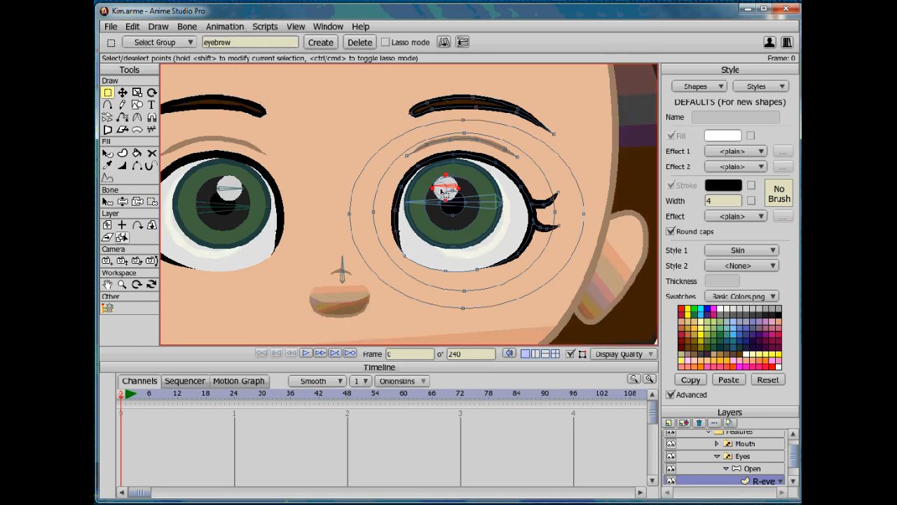
click(333, 44)
- Open the Rest layer of the Mouth group for adding points, with the advanced style settings shown
scroll(252, 98, down, 5)
click(113, 27)
drag(519, 303, 517, 282)
scroll(517, 282, down, 2)
click(689, 394)
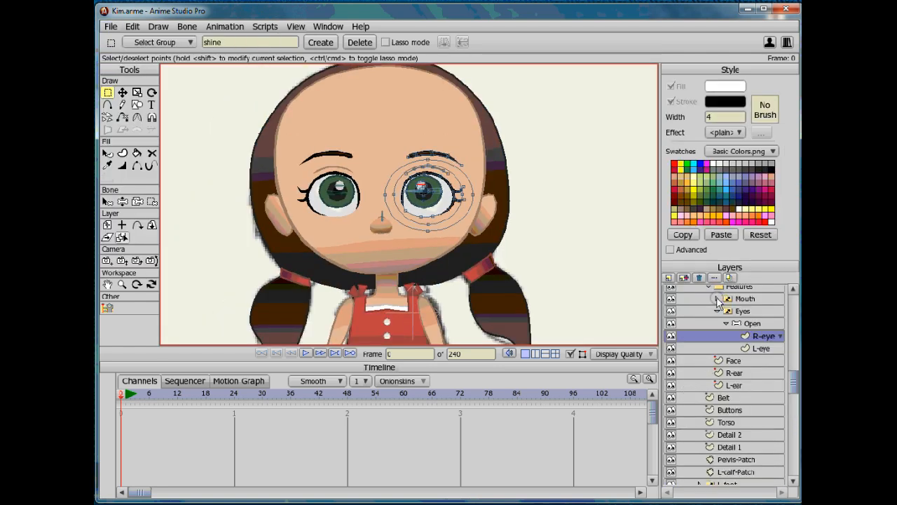
click(716, 298)
click(752, 311)
key(a)
scroll(432, 289, up, 2)
click(689, 251)
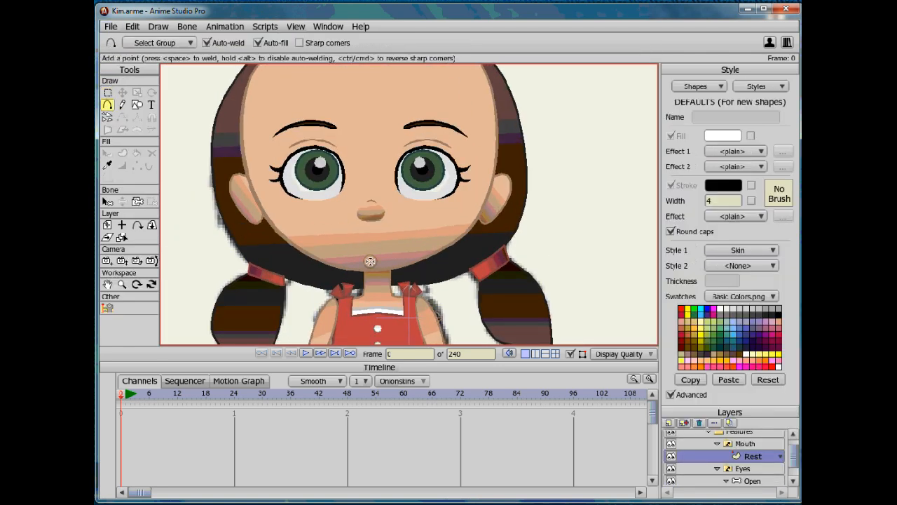
- Draw a closed, wide mouth outline just below the nose, with a curved lower edge
scroll(370, 260, up, 3)
drag(304, 272, 372, 277)
drag(435, 269, 440, 266)
mouse_move(305, 272)
mouse_down()
mouse_move(314, 250)
mouse_move(294, 224)
mouse_up()
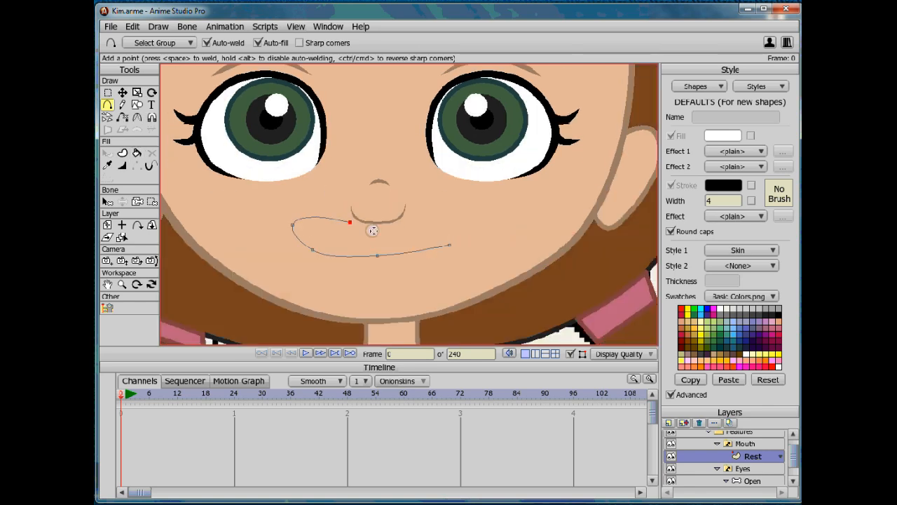
- Hide the upper and side edges of the mouth outline, leaving only the lower smile line stroked
click(108, 153)
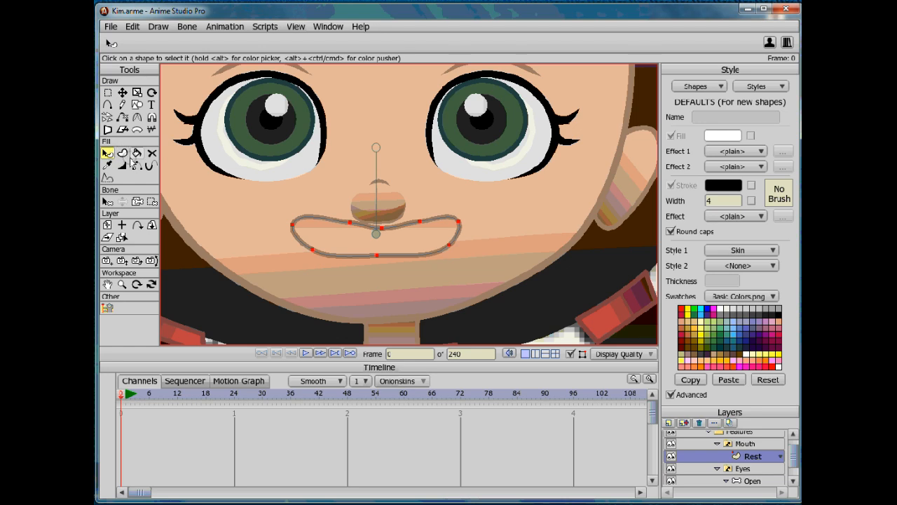
click(136, 165)
click(312, 226)
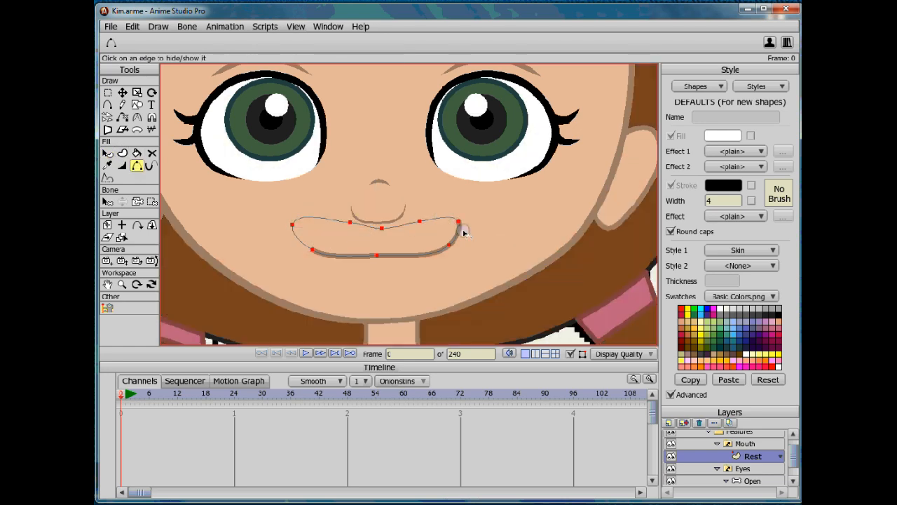
- Raise the gradient handles of the face shape and of the mouth shape to above the nose
scroll(464, 245, down, 3)
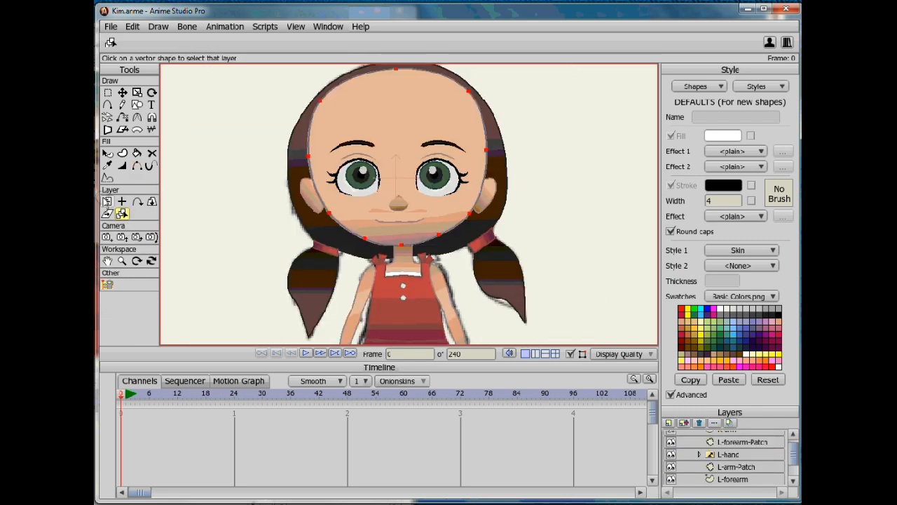
click(107, 153)
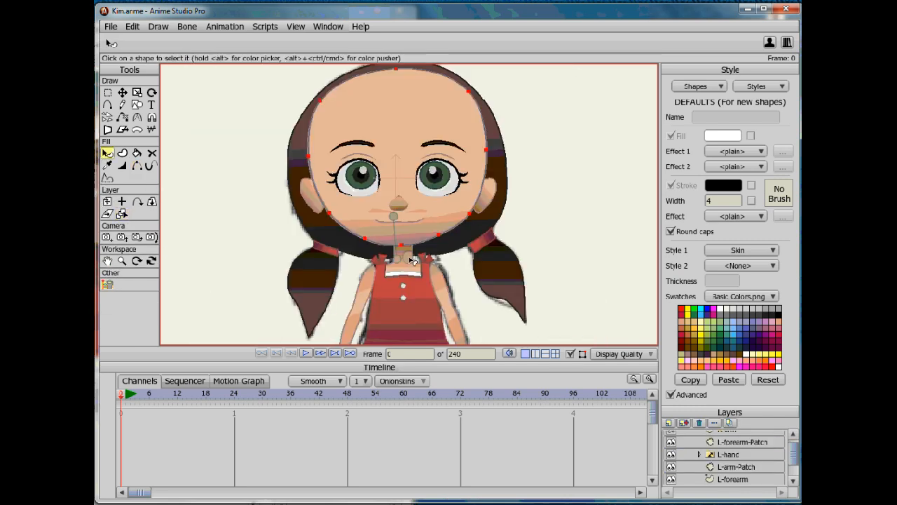
click(401, 152)
drag(401, 152, 400, 149)
scroll(430, 230, up, 4)
click(122, 213)
click(390, 239)
click(107, 152)
click(392, 232)
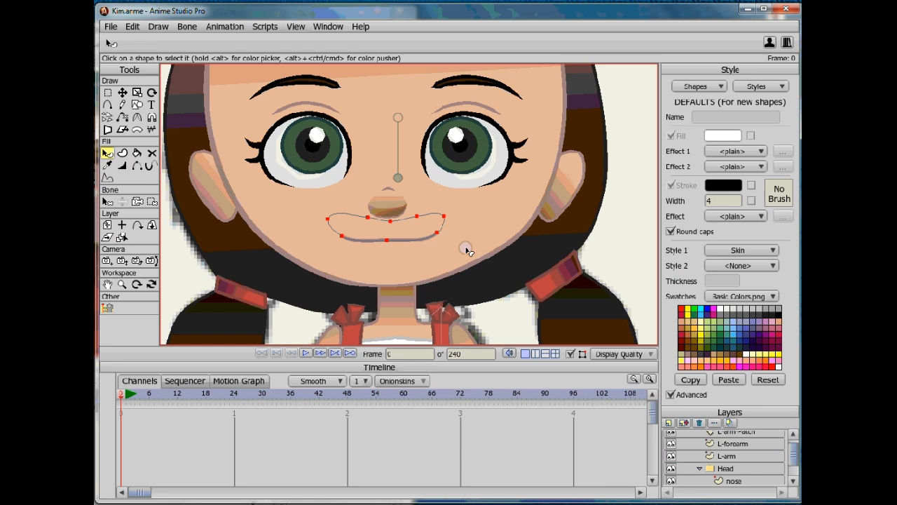
- Taper the mouth line's width at both corners and lower its middle point slightly
scroll(466, 250, up, 3)
click(121, 165)
drag(459, 254, 440, 255)
drag(293, 261, 189, 270)
click(122, 92)
drag(371, 266, 370, 275)
- Select the mouth shape's layer and hide the Kim bone layer to expose the underlying sketch
scroll(735, 457, up, 5)
click(716, 449)
click(671, 448)
click(670, 449)
scroll(735, 457, down, 4)
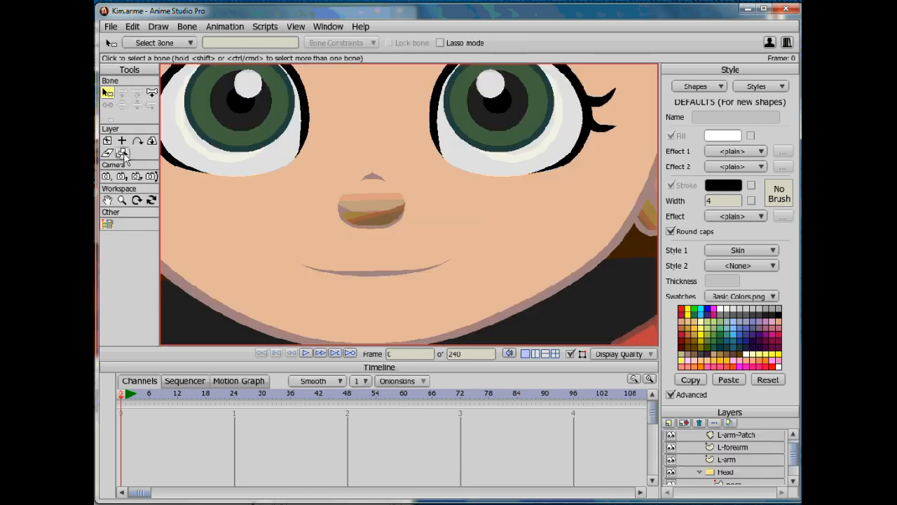
click(122, 153)
click(372, 272)
scroll(747, 462, up, 1)
scroll(748, 461, up, 3)
click(671, 449)
- Move the three lower mouth points onto the sketched mouth line and adjust the curvature at its two corner points
click(122, 92)
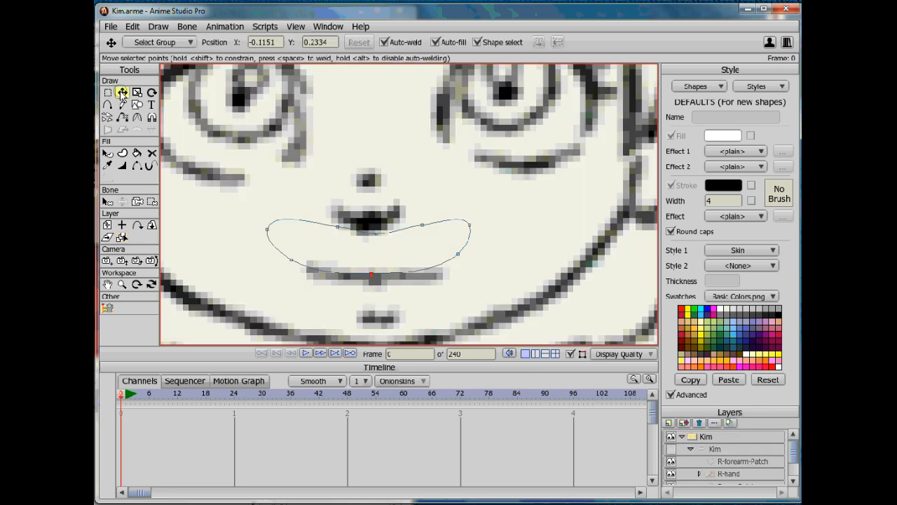
drag(290, 260, 304, 270)
drag(458, 254, 450, 270)
drag(371, 274, 374, 279)
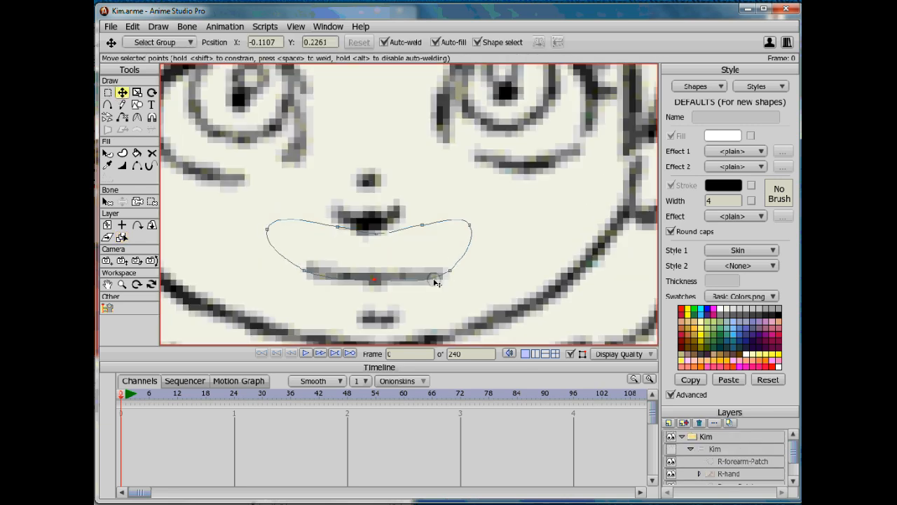
click(137, 118)
click(449, 271)
click(304, 269)
- Open the display quality options, close them and show the Kim bone layer again
click(622, 353)
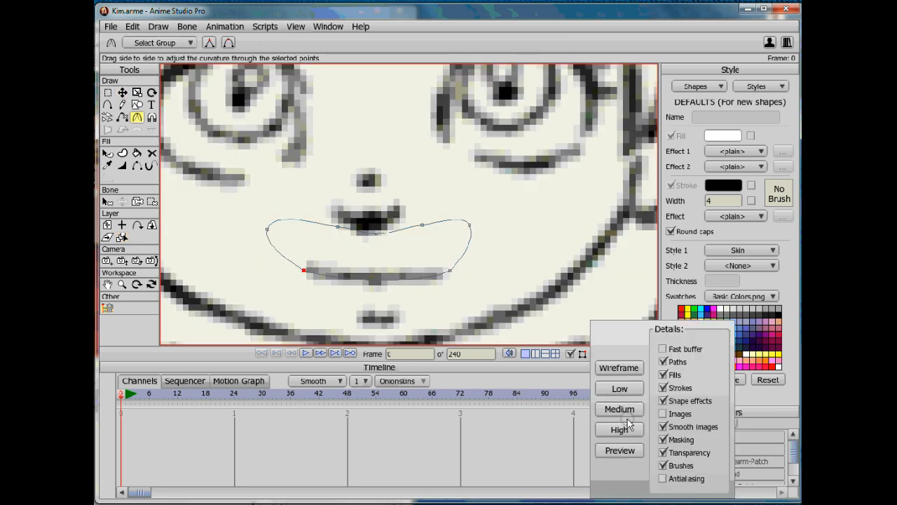
click(779, 439)
click(671, 449)
scroll(409, 239, down, 1)
- Start a lower-lip curve from the mouth line's right corner and add two extra points along the mouth line
click(108, 105)
drag(304, 238, 304, 212)
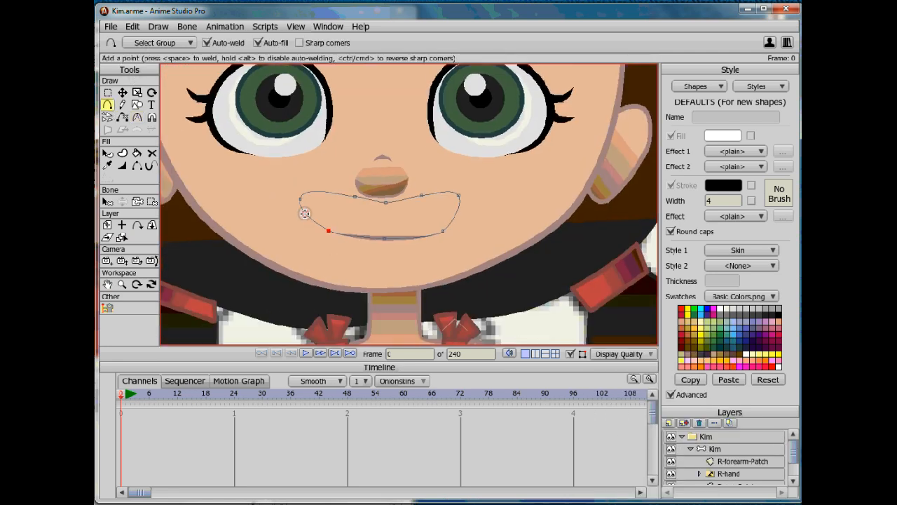
scroll(309, 213, up, 1)
drag(451, 236, 397, 262)
drag(328, 264, 331, 266)
click(342, 244)
click(405, 245)
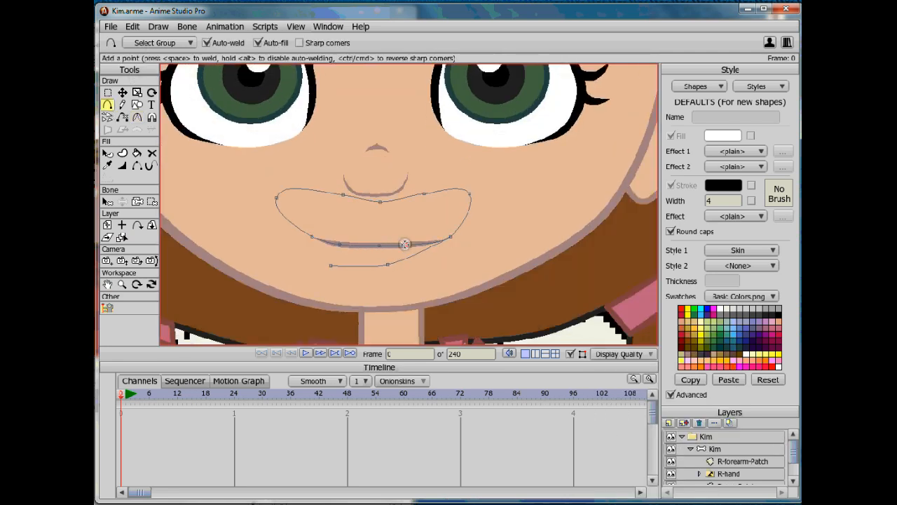
key(t)
click(341, 244)
key(a)
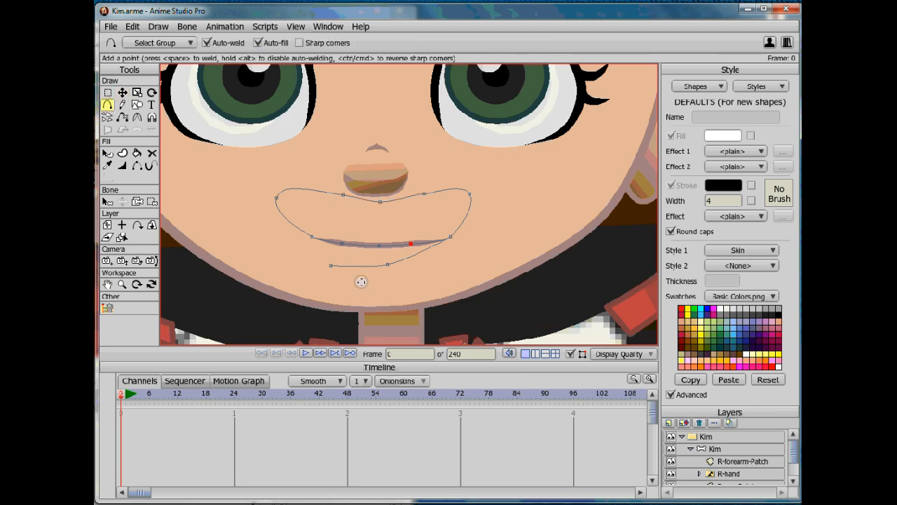
- Close the lower-lip outline beneath the mouth line with a sharp right corner, and delete the extra shape above it
drag(330, 265, 321, 283)
key(c)
drag(452, 241, 389, 232)
key(q)
click(431, 228)
key(Delete)
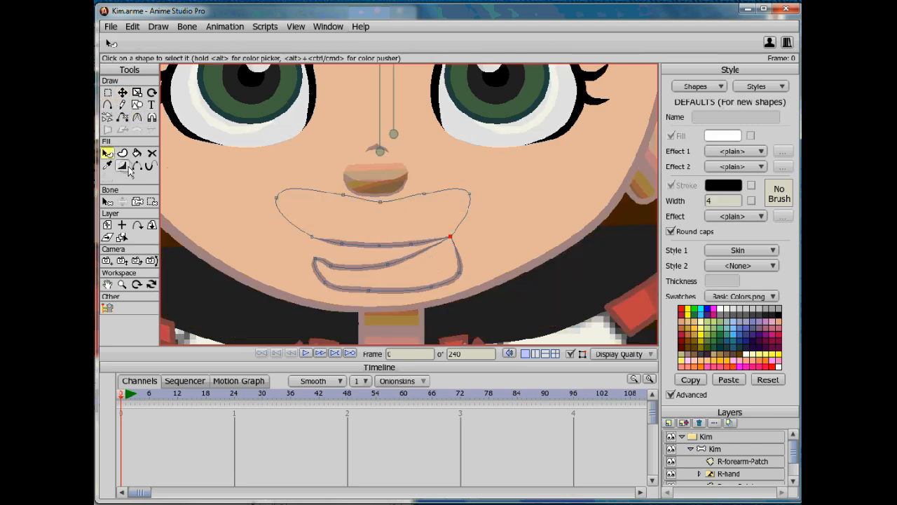
- Hide the lower lip's outer stroke and reshape its left end and upper edge into a flatter lip
click(122, 165)
key(h)
click(136, 121)
drag(316, 259, 231, 245)
click(122, 93)
drag(316, 259, 320, 226)
drag(332, 265, 418, 269)
drag(356, 236, 362, 274)
drag(320, 226, 321, 273)
- Draw a closed outline for the inside of the mouth between the upper and lower lips, joined at the right corner
click(108, 104)
drag(408, 278, 409, 251)
mouse_move(327, 190)
mouse_down()
mouse_move(338, 260)
mouse_move(260, 220)
mouse_up()
drag(332, 195, 343, 255)
drag(342, 255, 393, 255)
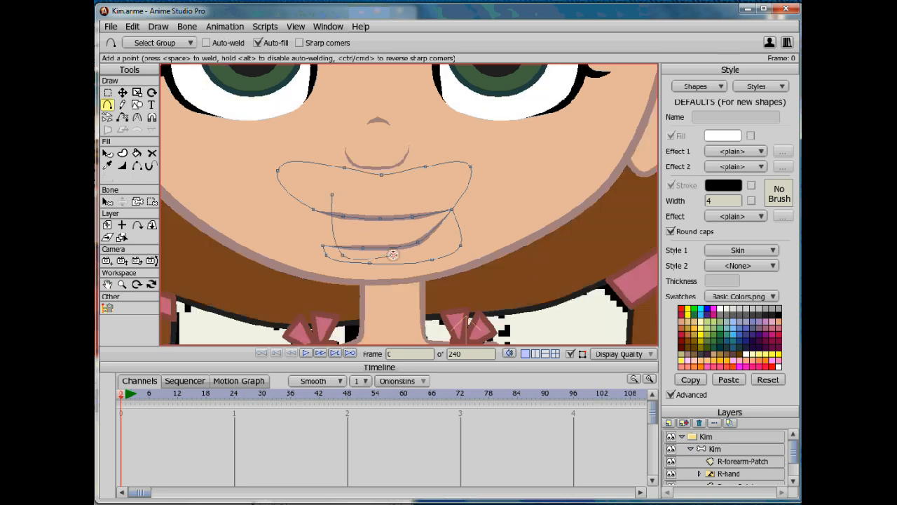
drag(450, 216, 452, 211)
key(ctrl+a)
key(t)
key(ctrl+d)
- Create a new style named inside mouth with a dark red fill
key(q)
click(381, 204)
click(328, 231)
click(356, 230)
click(327, 226)
click(766, 87)
click(762, 101)
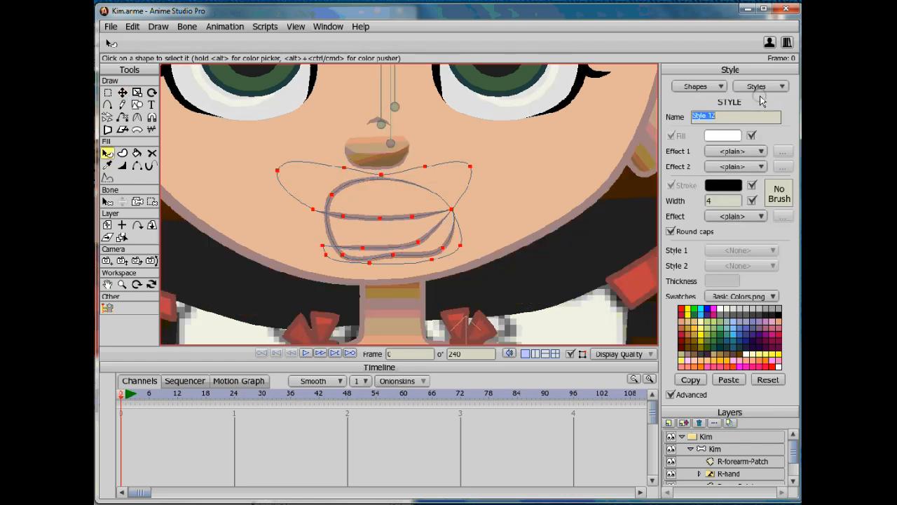
click(722, 136)
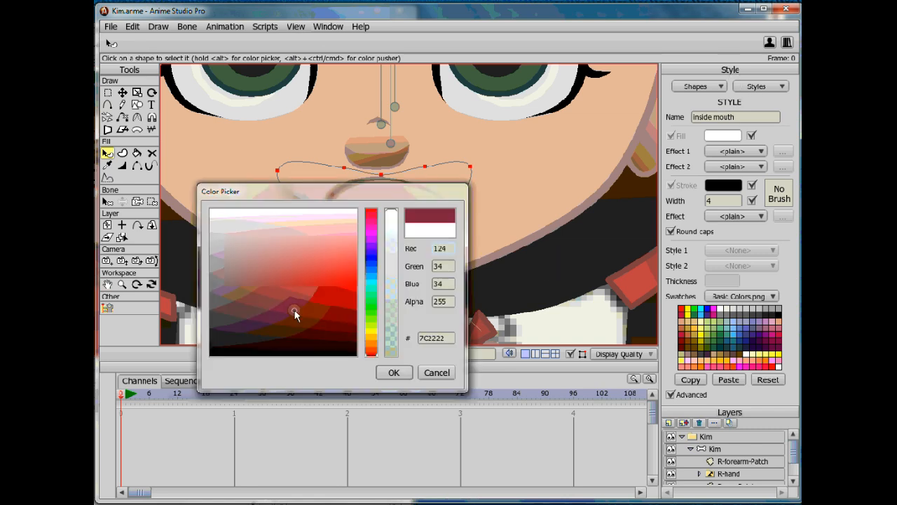
click(297, 310)
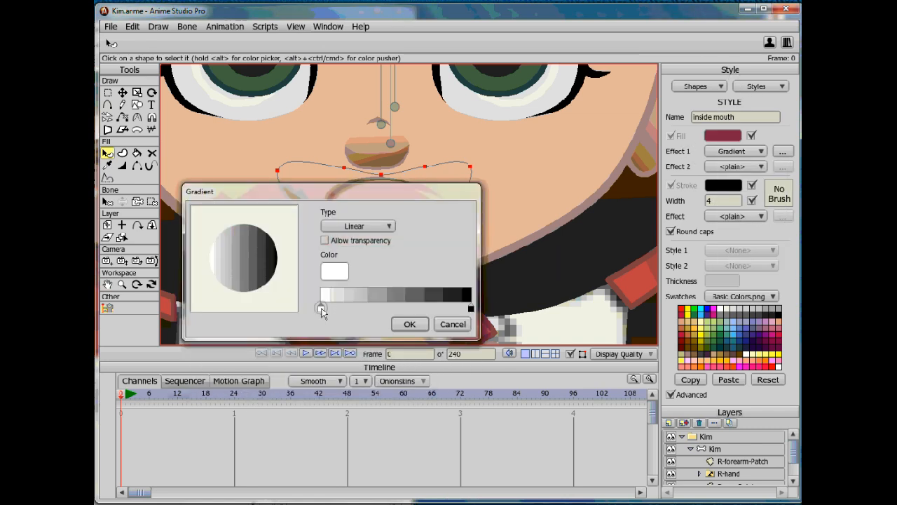
- Recolour both end colours of the inside mouth style's linear gradient and apply it
double_click(321, 308)
click(277, 306)
click(392, 372)
double_click(471, 308)
click(252, 342)
click(391, 371)
click(409, 324)
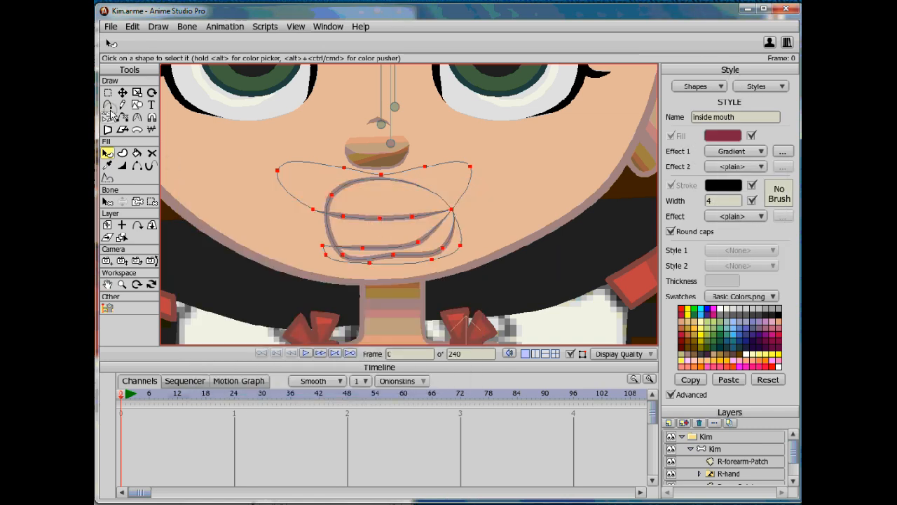
- Create a point group named bot lip from the lower-lip points
key(g)
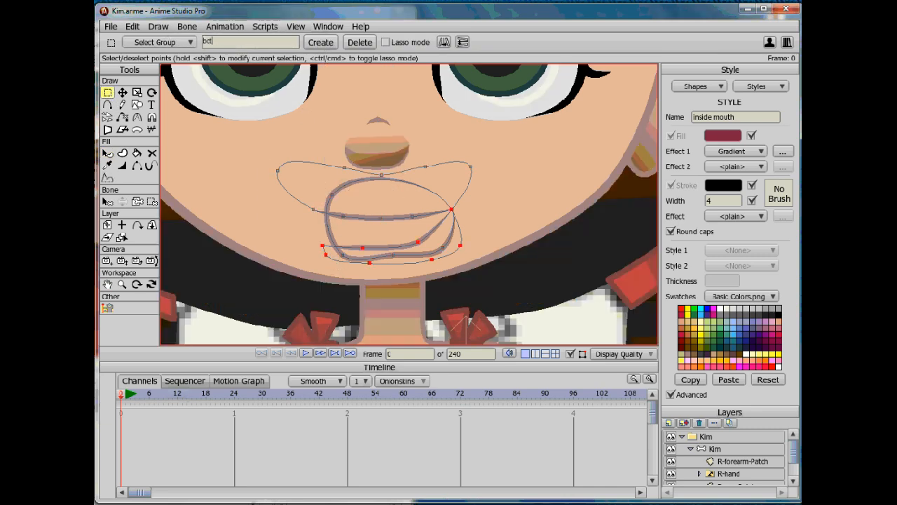
text(ip)
click(237, 201)
click(330, 50)
- Create a shape from the inside mouth point group using the inside mouth style as Style 1 and no stroke
click(107, 152)
click(765, 88)
click(759, 131)
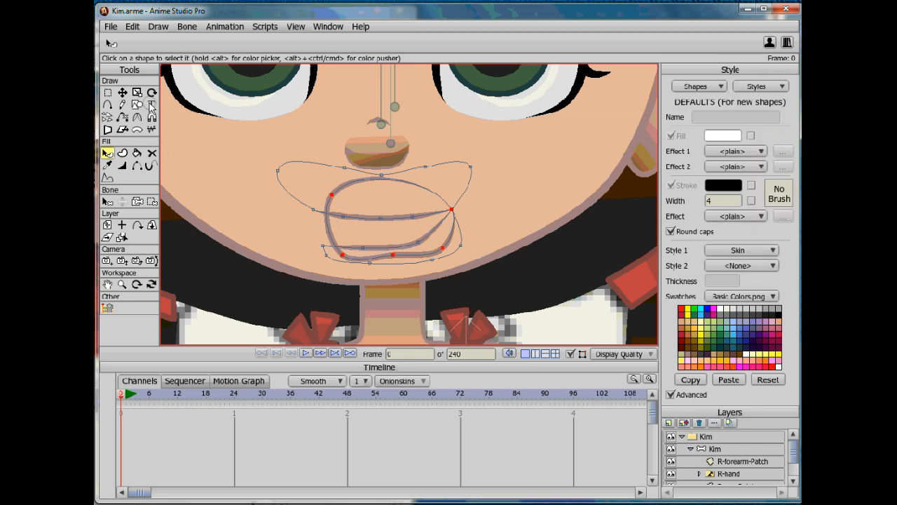
key(g)
click(182, 44)
click(194, 70)
click(122, 153)
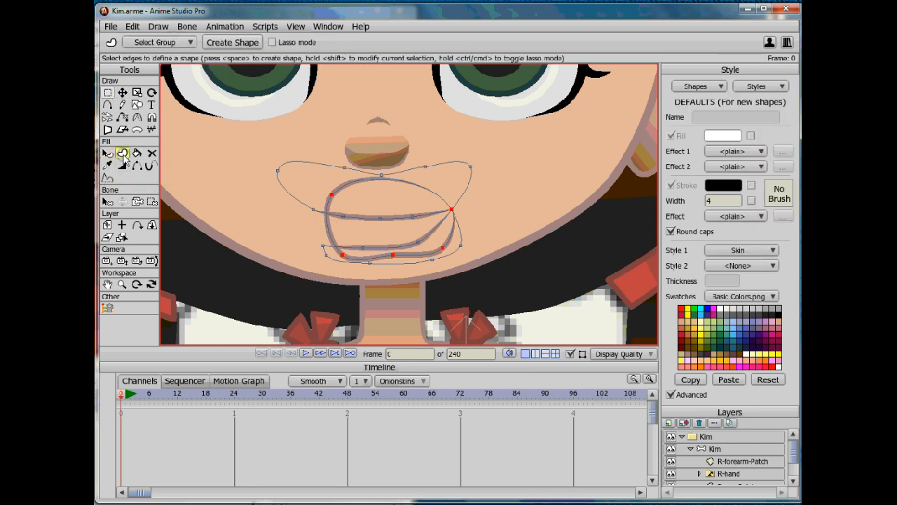
click(741, 251)
click(742, 361)
click(233, 43)
click(671, 185)
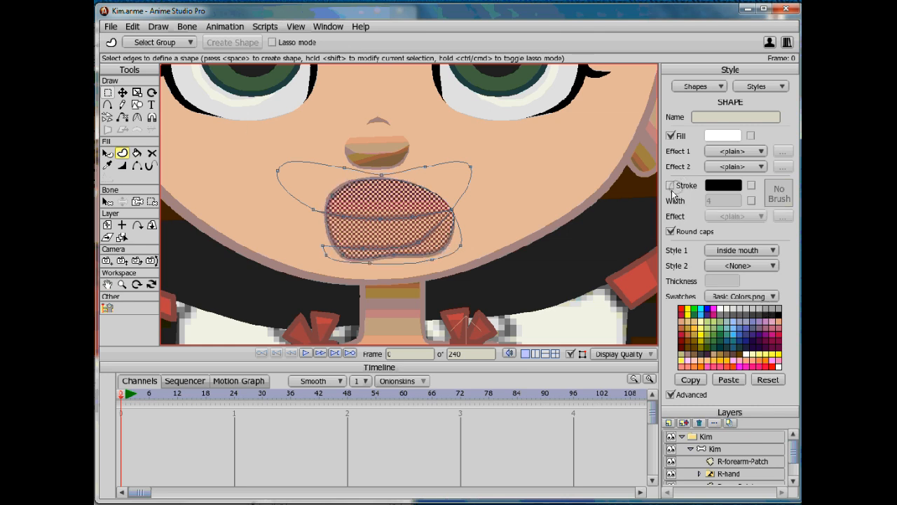
key(Return)
- Turn off the lips' outline stroke and send the inside mouth shape to the back
click(107, 153)
click(333, 242)
click(676, 186)
click(370, 226)
key(shift+Down)
click(484, 208)
scroll(355, 214, down, 3)
scroll(355, 214, up, 4)
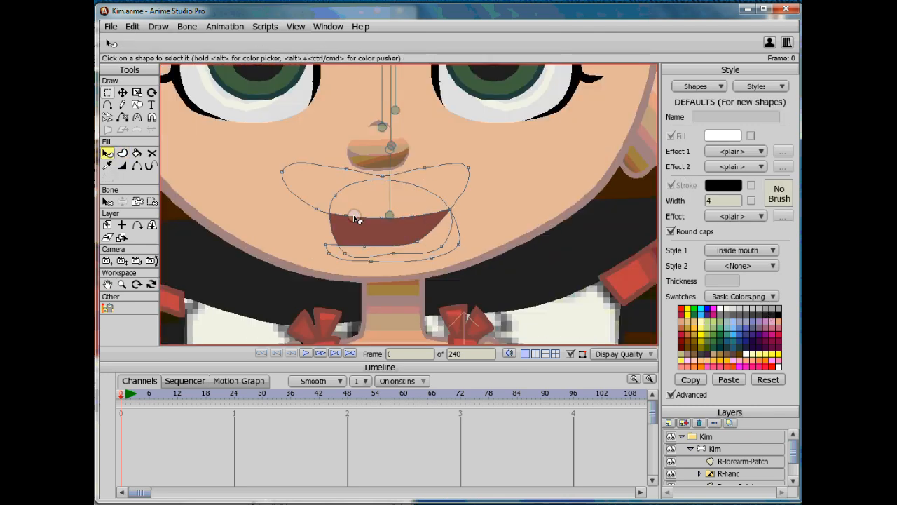
- Save the project and create a new style named Teeth
click(111, 27)
click(119, 108)
click(761, 86)
click(753, 99)
text(Teeth)
- Give the Teeth style a linear Gradient effect running from white to off-white
click(721, 156)
click(733, 198)
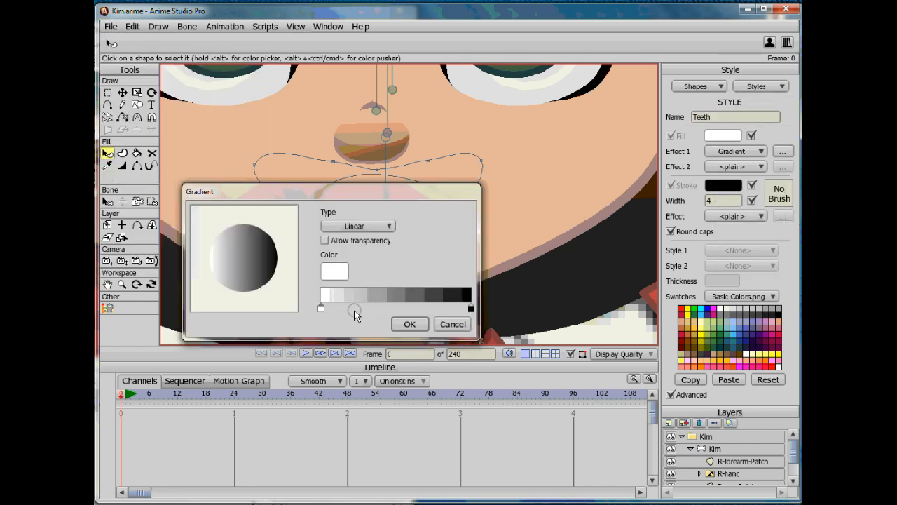
double_click(471, 310)
click(394, 372)
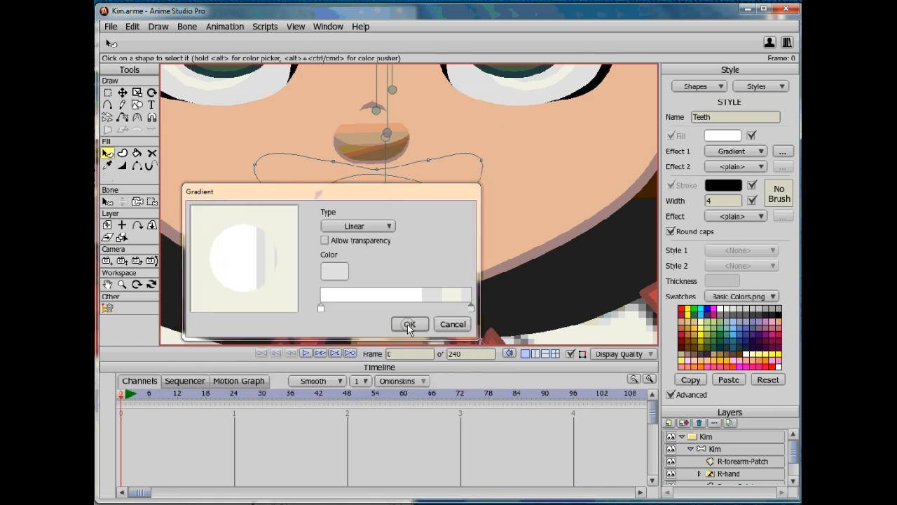
click(410, 324)
- Draw a rectangular teeth shape across the upper part of the mouth and adjust its points, adding one on the upper edge
click(137, 105)
mouse_move(309, 204)
mouse_down()
mouse_move(357, 228)
mouse_move(445, 228)
mouse_move(447, 204)
mouse_move(458, 206)
mouse_move(299, 198)
mouse_up()
click(123, 92)
click(108, 105)
scroll(256, 211, up, 2)
scroll(464, 235, up, 3)
click(507, 236)
scroll(507, 236, down, 3)
click(357, 204)
- Lower the teeth shape in the stacking order so it sits behind the upper lip
click(107, 153)
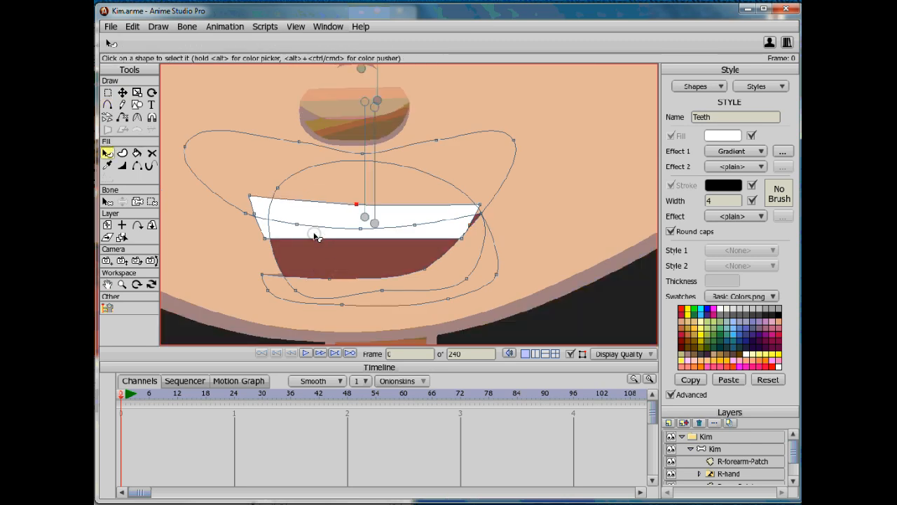
click(314, 234)
key(Down)
click(539, 221)
- Adjust the upper teeth's side and corner points and add a point along the bottom edge
click(123, 92)
drag(255, 213, 256, 224)
drag(481, 204, 485, 204)
key(a)
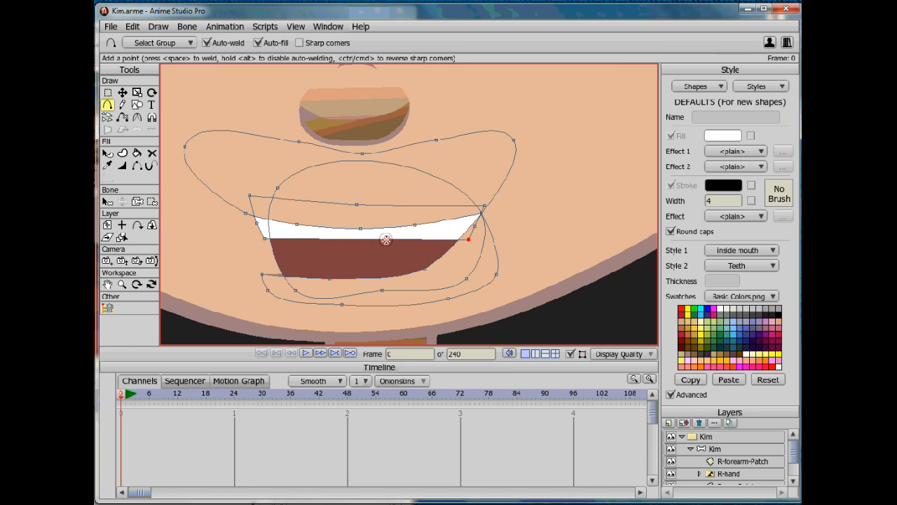
scroll(357, 240, down, 2)
- Duplicate the upper teeth, move the copy down to the lower part of the mouth and flip it vertically
click(108, 92)
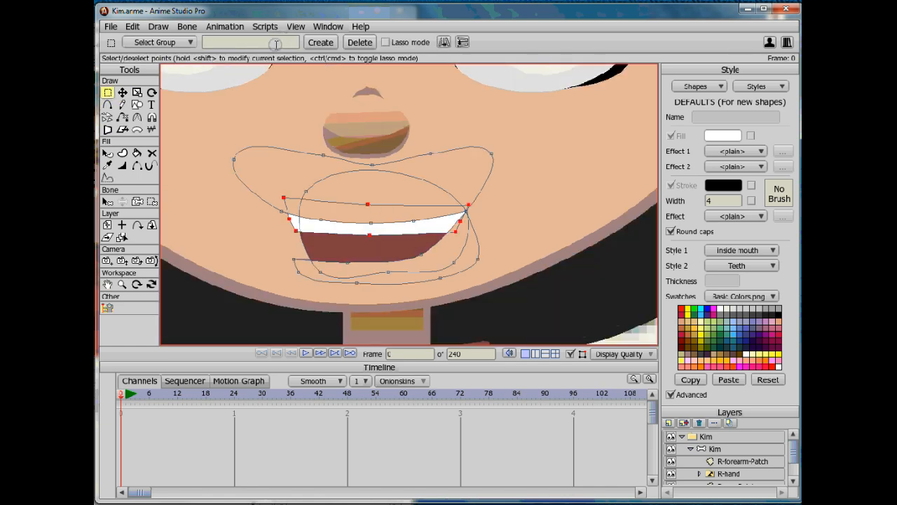
click(132, 27)
click(163, 79)
key(ctrl+v)
drag(354, 205, 354, 239)
click(555, 42)
- Assign Teeth as Style 1 to the lower teeth and set Style 1 of the upper teeth to None
click(108, 153)
click(336, 249)
click(760, 250)
click(762, 369)
click(395, 214)
click(759, 251)
click(759, 262)
- Reshape the lower teeth by moving their corner and edge points to fit inside the lower lip
click(123, 92)
drag(330, 248, 336, 254)
key(q)
click(295, 228)
click(304, 255)
click(300, 222)
key(t)
drag(290, 276, 307, 270)
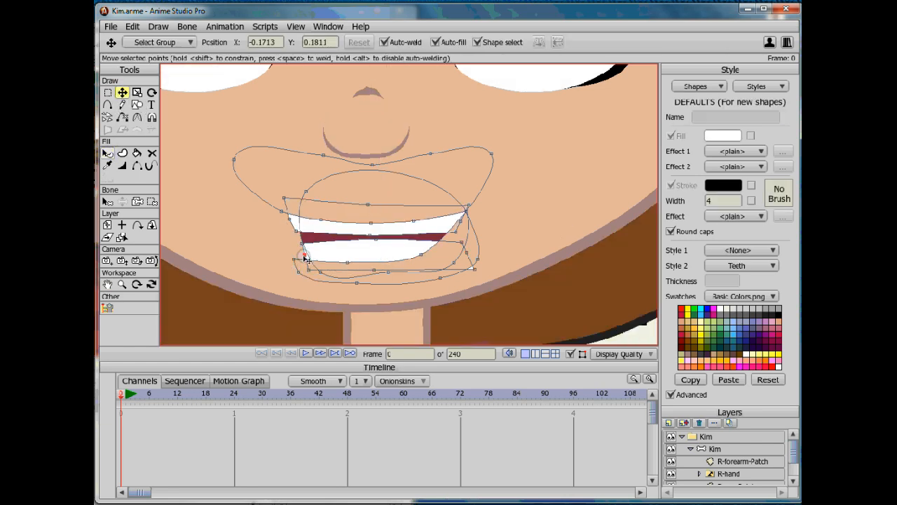
drag(458, 260, 454, 247)
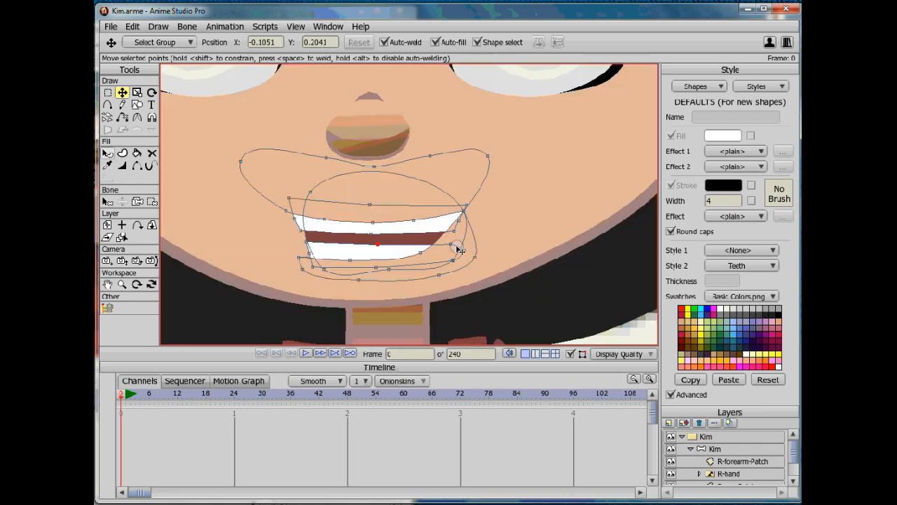
- Create a new style named tongue with a pink fill
click(136, 104)
click(761, 86)
click(762, 101)
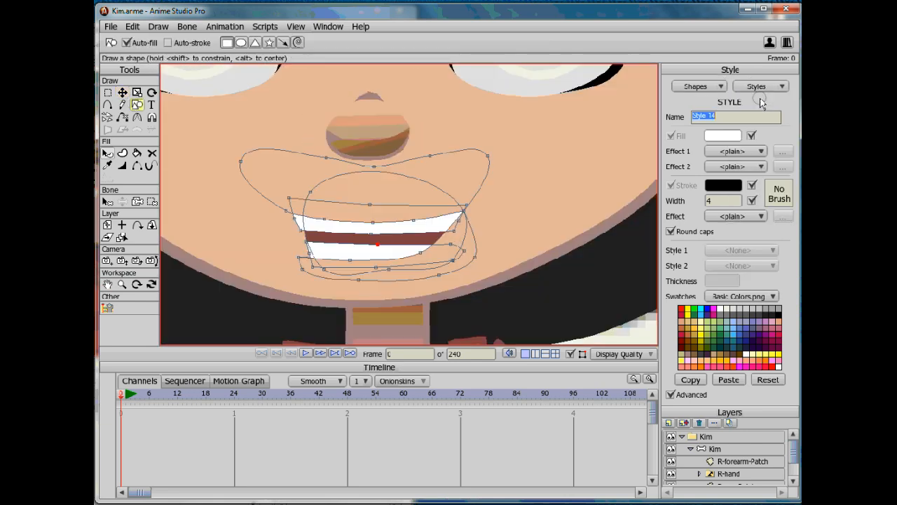
click(753, 152)
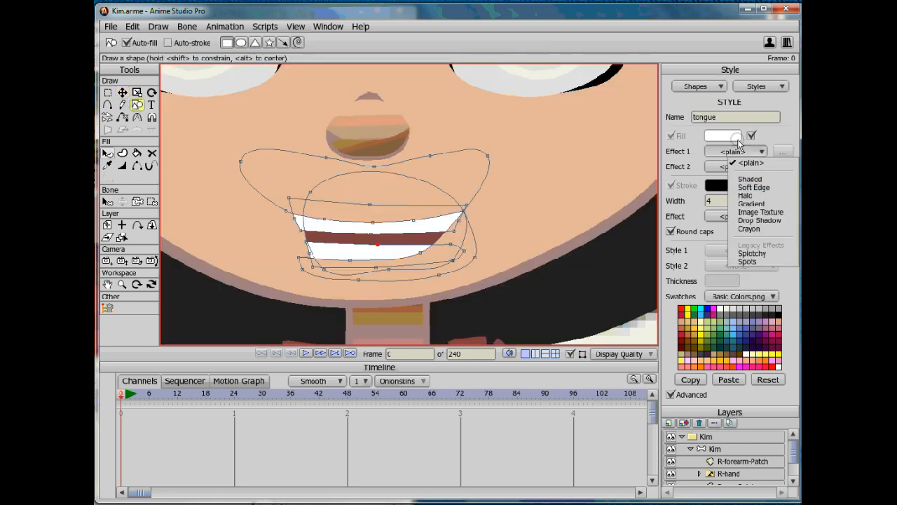
click(733, 138)
click(306, 241)
click(395, 373)
- Give the tongue style a linear Gradient effect with a pale lilac start colour
click(744, 151)
click(752, 204)
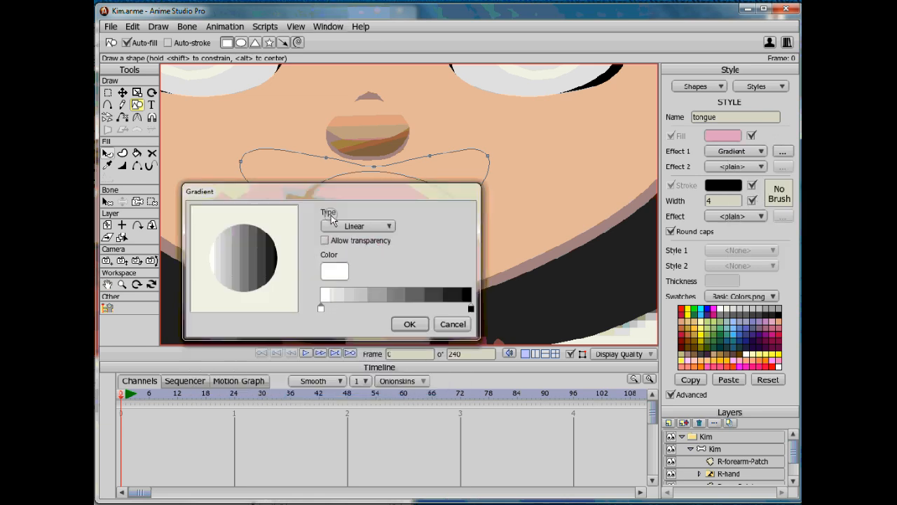
double_click(320, 307)
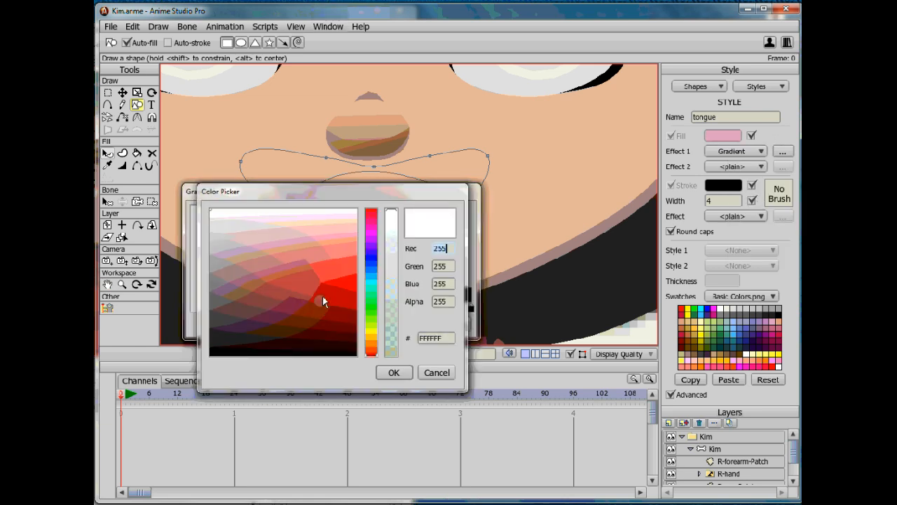
click(367, 231)
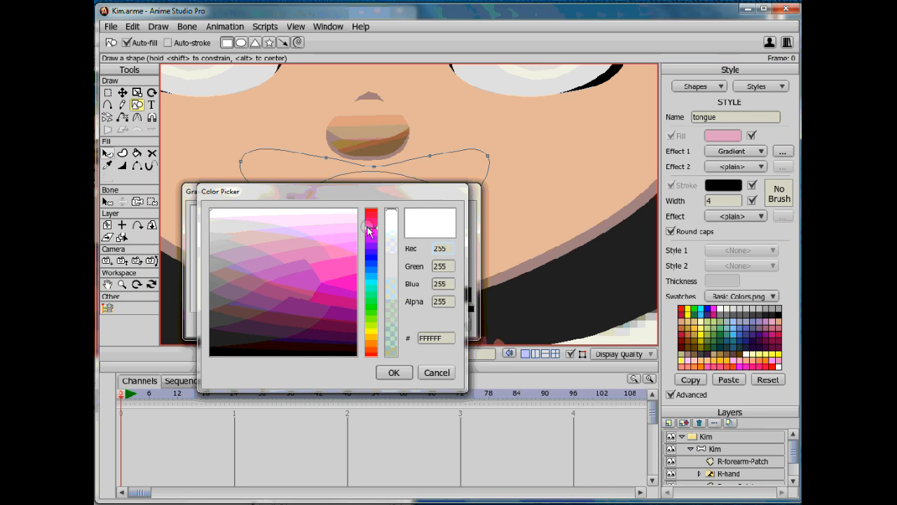
click(266, 234)
click(394, 373)
- Set the end colour of the tongue style's gradient to a dark magenta-pink
double_click(471, 309)
click(371, 237)
click(241, 300)
click(240, 271)
click(372, 228)
click(287, 268)
click(383, 373)
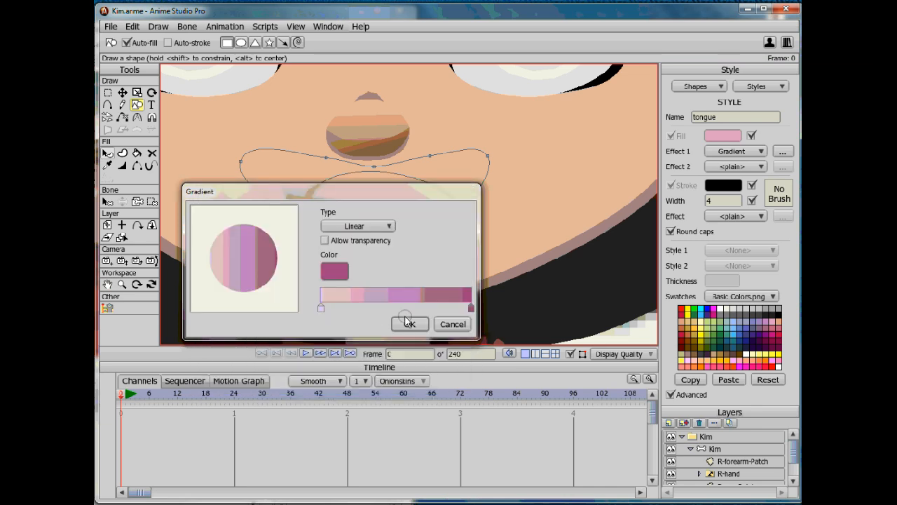
- Shift both gradient end colours towards pink, with start colour RGB 231, 201, 219, and apply the tongue gradient
double_click(470, 309)
click(372, 214)
click(394, 373)
double_click(321, 308)
click(370, 222)
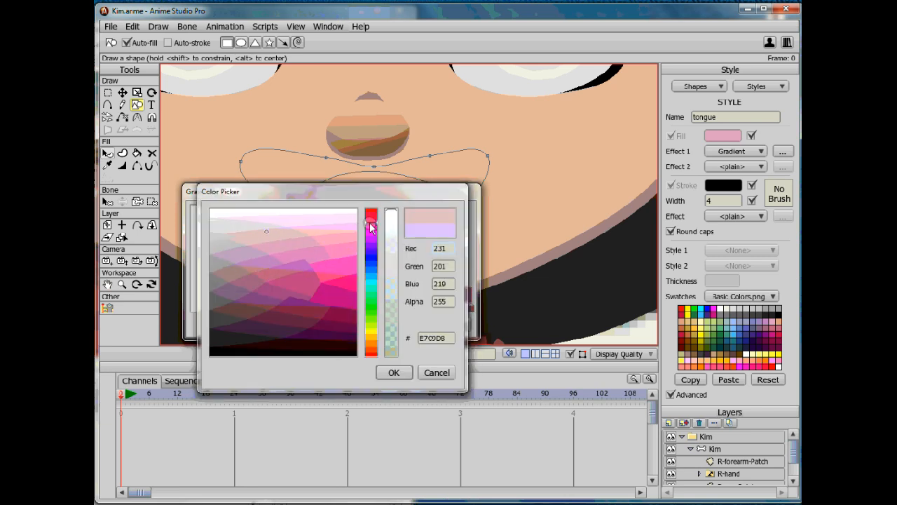
click(394, 372)
click(404, 323)
- Draw a tongue oval over the middle of the lower teeth with tongue as Style 2
click(750, 88)
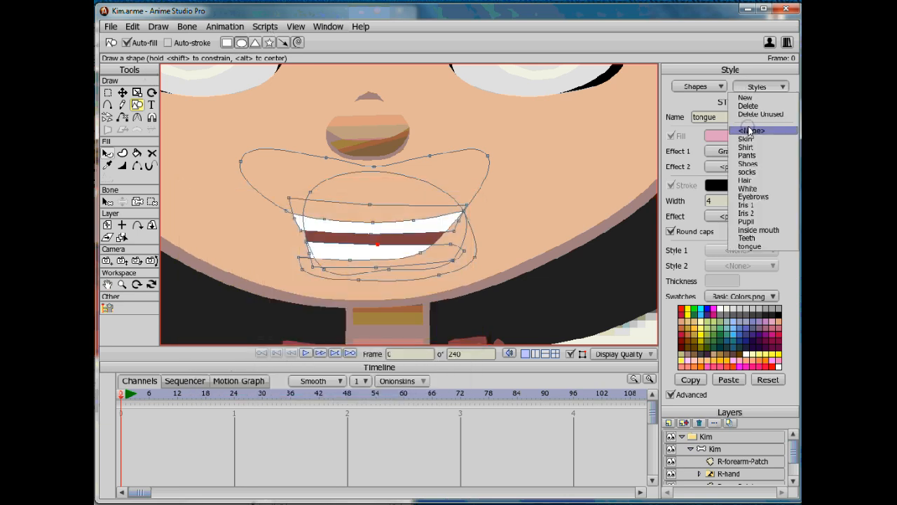
click(749, 130)
click(736, 263)
click(744, 393)
scroll(348, 262, up, 3)
mouse_move(293, 258)
mouse_down()
mouse_move(409, 325)
mouse_move(398, 317)
mouse_up()
- Create a point group named tongue from the oval's points
click(106, 154)
click(108, 93)
click(244, 42)
text(tongue)
click(320, 46)
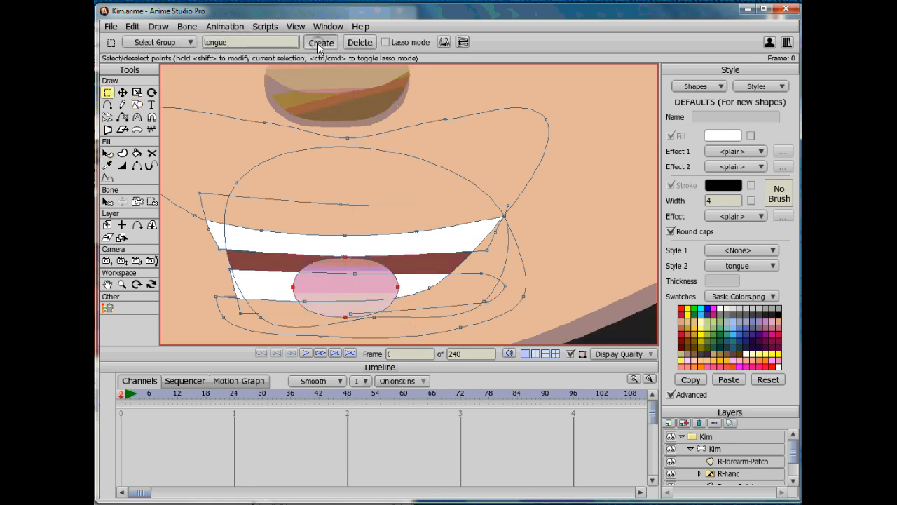
drag(383, 267, 385, 253)
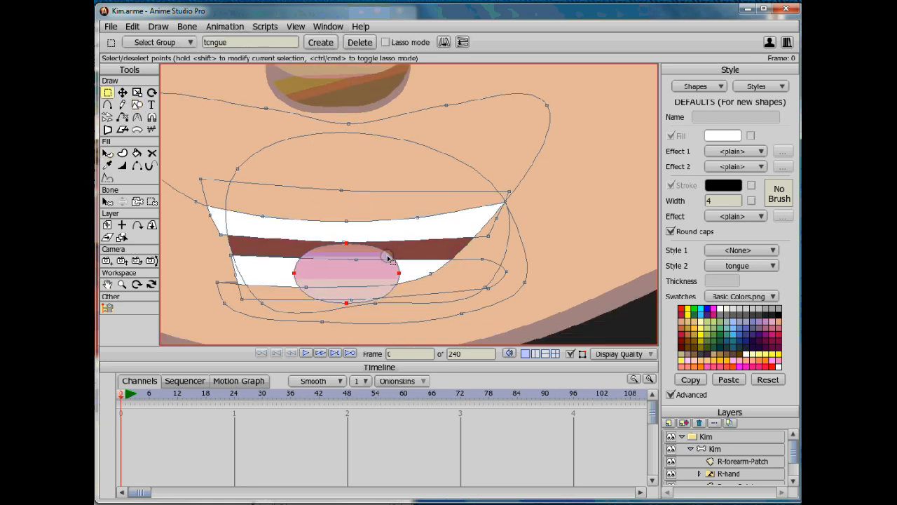
- Send the tongue shape behind the lower teeth
click(108, 154)
click(365, 251)
key(Down)
scroll(541, 227, down, 5)
key(Return)
scroll(518, 224, up, 3)
- Widen the tongue by moving its side points outward and adjust its top point
click(122, 92)
scroll(343, 291, up, 1)
drag(337, 295, 318, 300)
drag(417, 294, 438, 304)
drag(377, 272, 385, 277)
drag(439, 303, 452, 291)
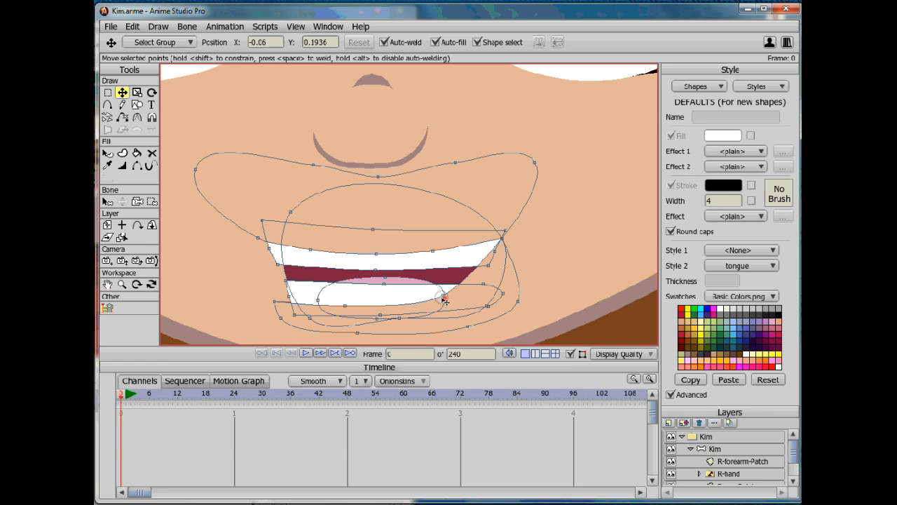
- Check the face with the display quality at Preview and return the quality to Low
scroll(445, 300, down, 5)
click(622, 354)
click(611, 449)
scroll(428, 198, down, 8)
scroll(428, 199, up, 7)
click(617, 354)
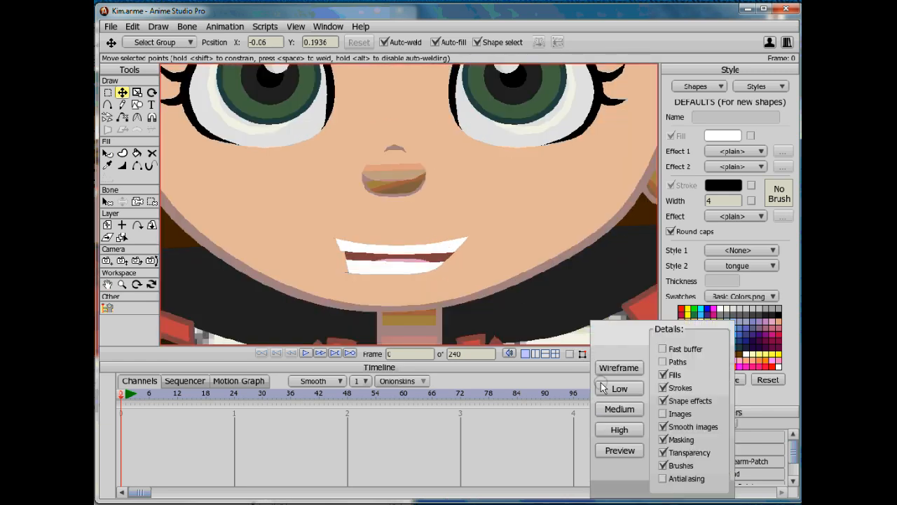
click(601, 388)
- Turn the stroke back on for the combined lips shape
key(q)
click(318, 207)
click(690, 190)
click(622, 182)
- Delete the combined lips shape and undo the removal of the lower teeth
key(g)
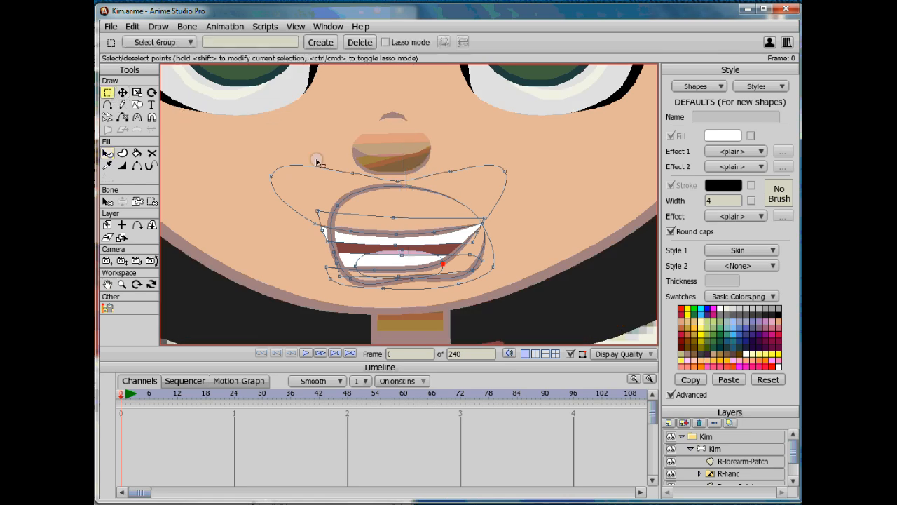
key(d)
click(335, 271)
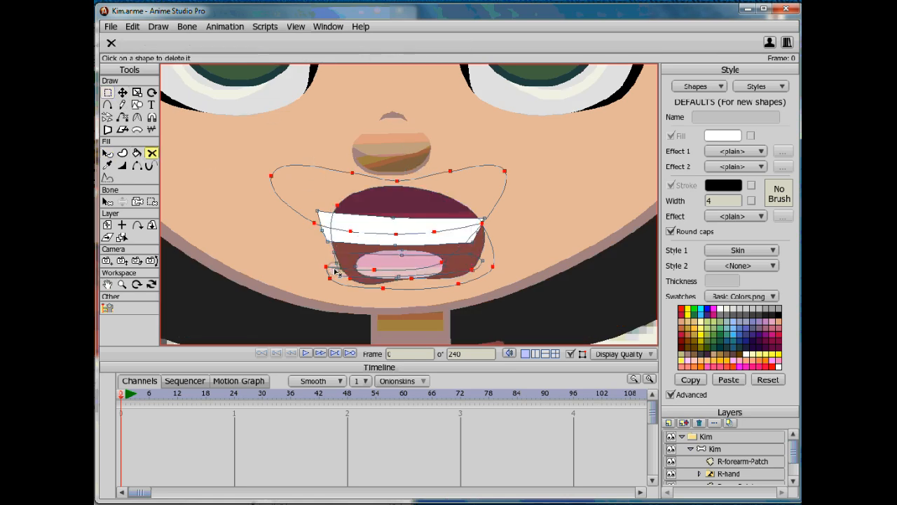
key(ctrl+z)
- Create a separate shape from the bottom lip point group
click(108, 93)
click(159, 43)
click(197, 62)
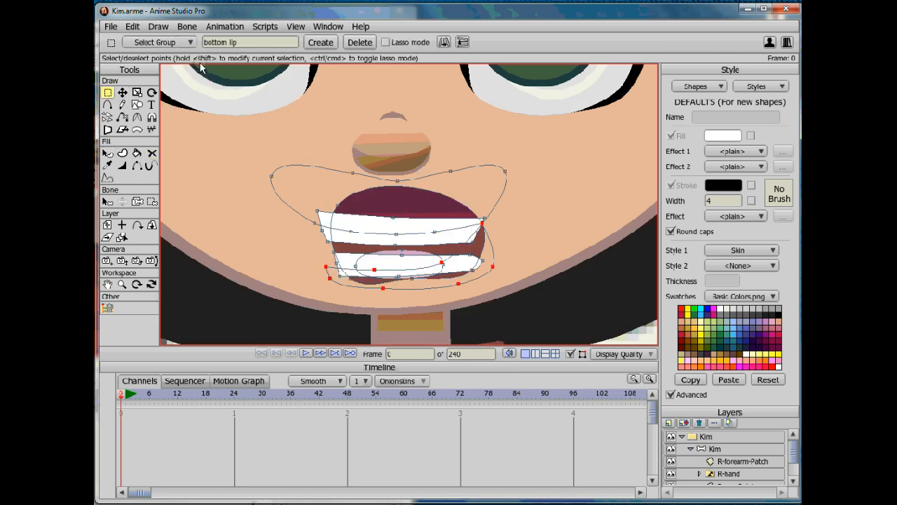
click(122, 153)
key(space)
- Create a separate shape from the top lip point group
click(167, 43)
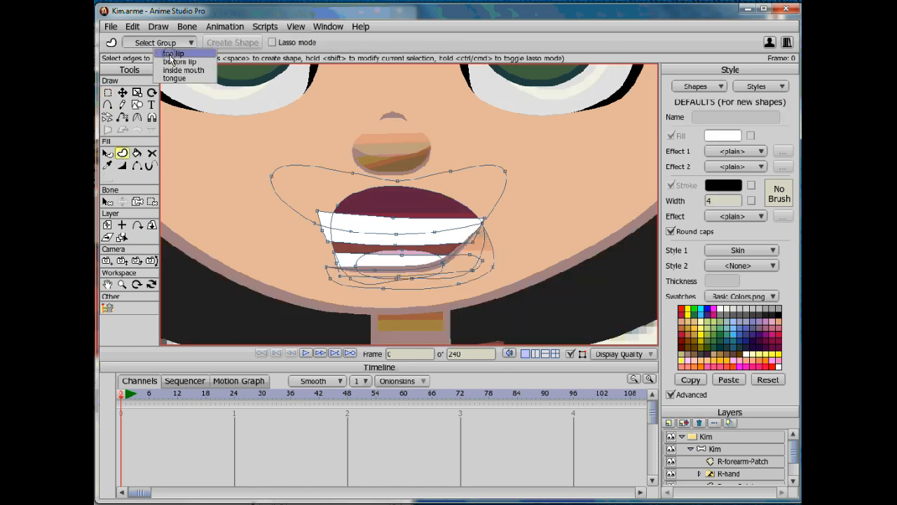
click(179, 54)
click(108, 93)
click(123, 153)
click(250, 44)
scroll(537, 260, down, 5)
scroll(479, 223, up, 4)
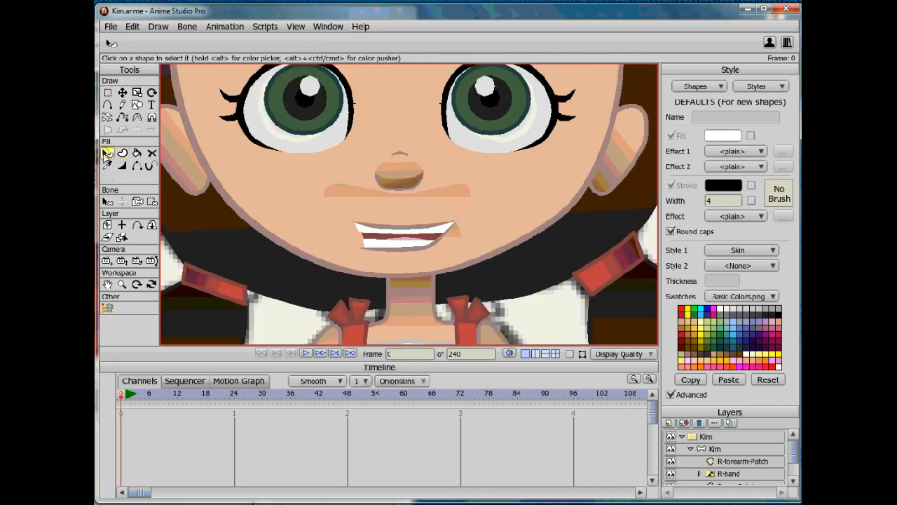
- Save the project and set the display quality to High
key(q)
click(111, 27)
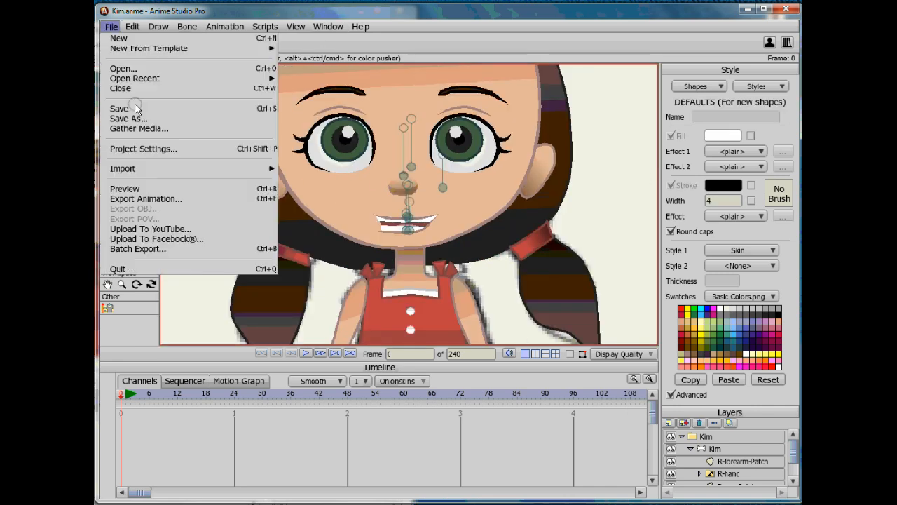
click(135, 108)
click(621, 354)
click(617, 430)
- Select the lower lip, lower teeth and tongue points and move them down to open the mouth
scroll(449, 276, up, 4)
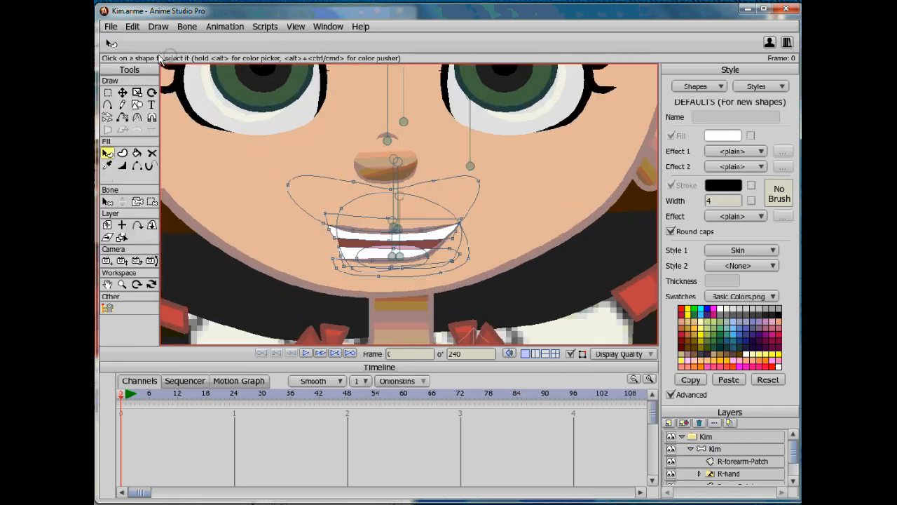
key(g)
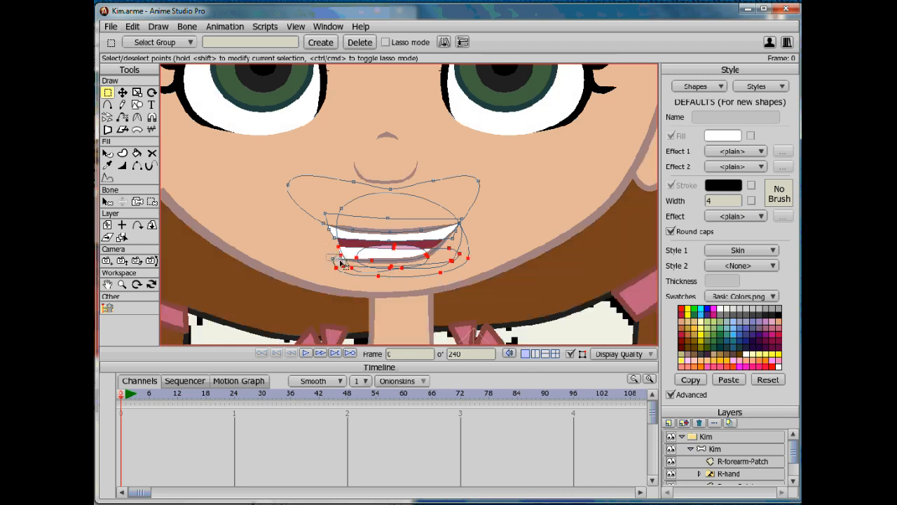
key(t)
drag(356, 268, 367, 283)
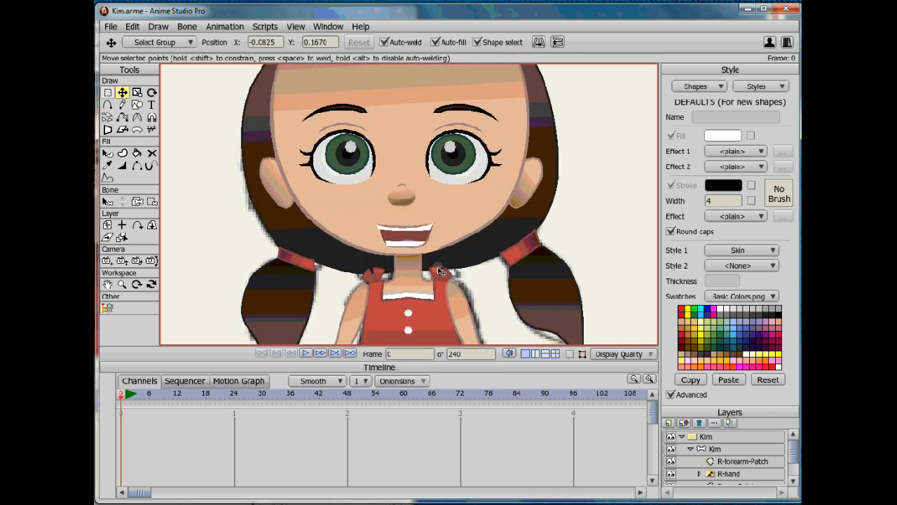
- Show the paths, sharpen the left corner points of the mouth interior and move them in line with the teeth's edges
click(623, 353)
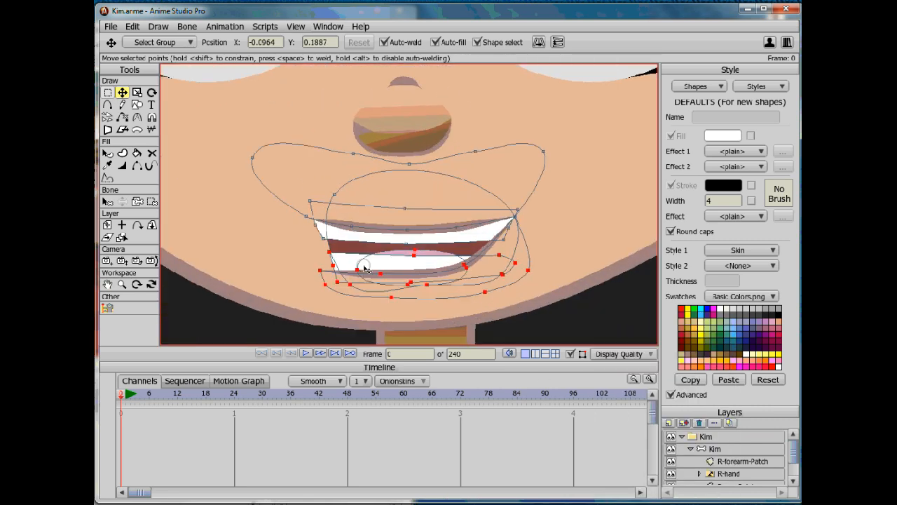
click(107, 105)
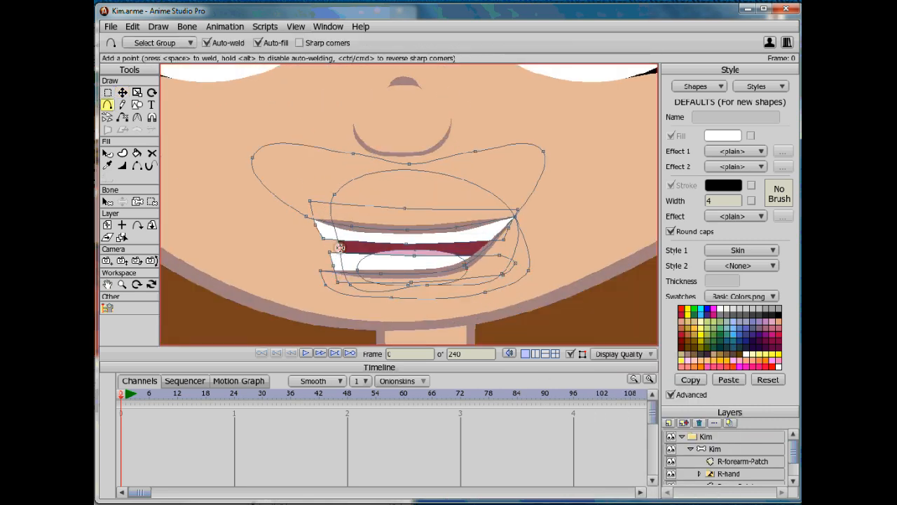
key(c)
drag(350, 284, 322, 284)
drag(334, 194, 312, 190)
key(t)
drag(340, 243, 333, 243)
drag(350, 285, 340, 288)
drag(333, 244, 330, 246)
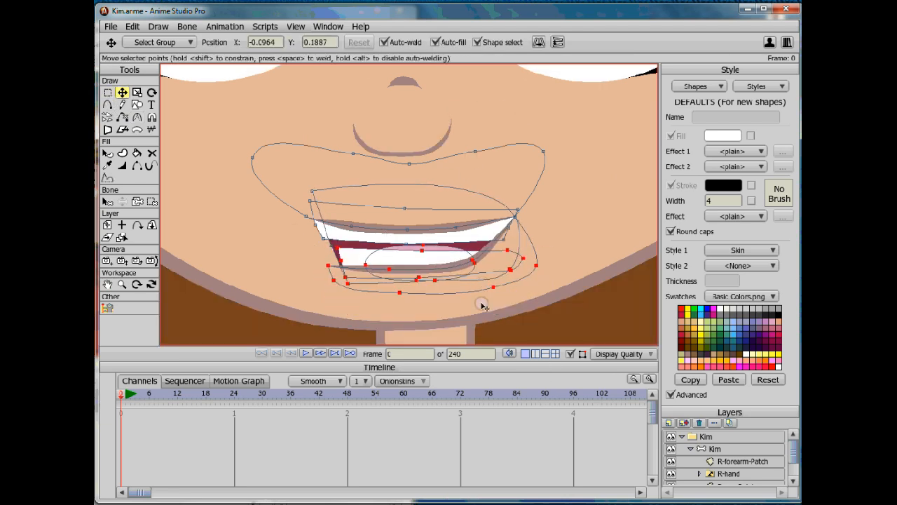
- Set the active child of the Mouth switch layer to Rest
scroll(483, 306, down, 5)
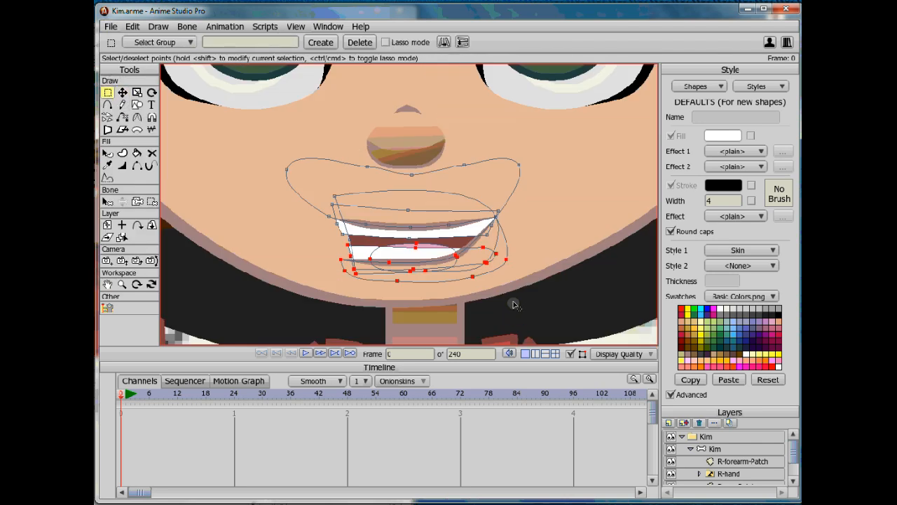
click(685, 398)
click(684, 277)
click(745, 382)
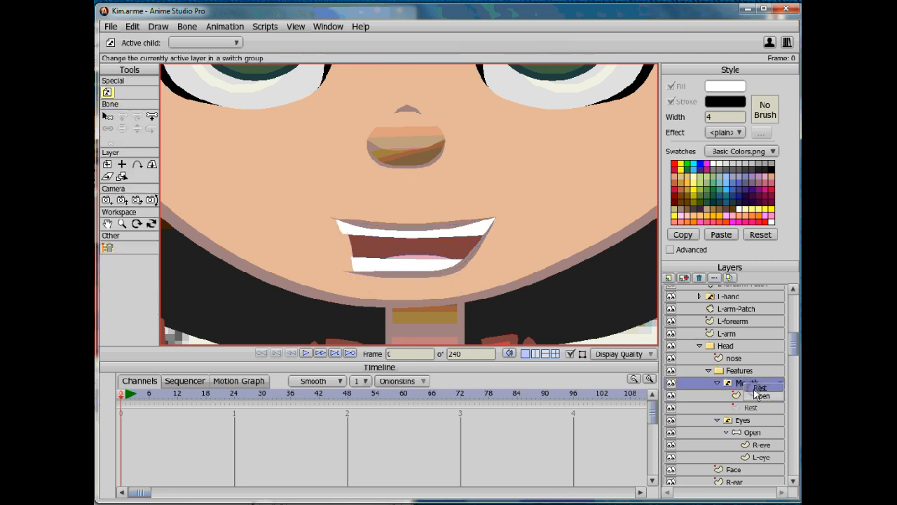
- Close the mouth in the Rest layer by moving the lower lip points up and tucking the upper teeth points behind the lip
click(752, 408)
scroll(410, 238, up, 3)
drag(282, 259, 548, 327)
key(t)
mouse_move(397, 274)
mouse_down()
mouse_move(395, 195)
mouse_move(394, 242)
mouse_up()
key(Return)
drag(286, 228, 271, 184)
drag(354, 231, 356, 184)
drag(451, 221, 442, 180)
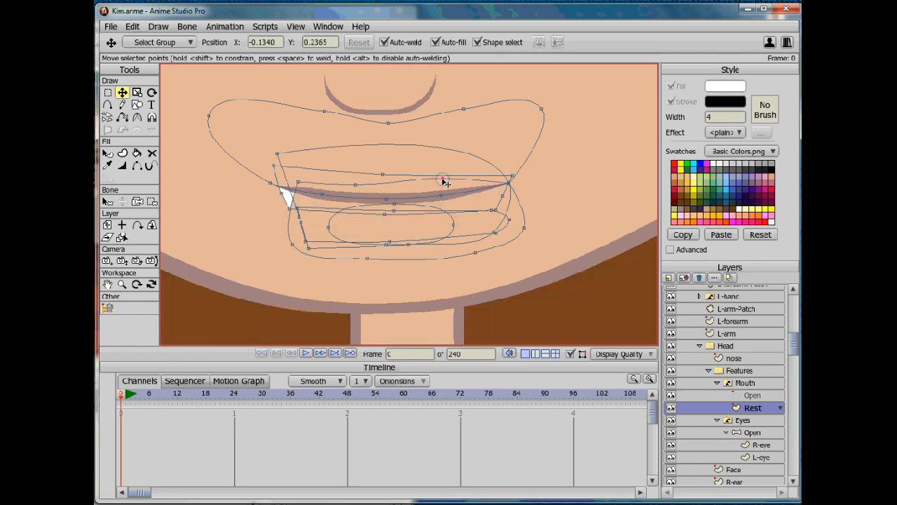
drag(299, 183, 320, 195)
- Hide the paths temporarily to examine the closed mouth in relation to the whole face
scroll(320, 194, down, 4)
click(624, 354)
click(619, 451)
scroll(519, 119, down, 6)
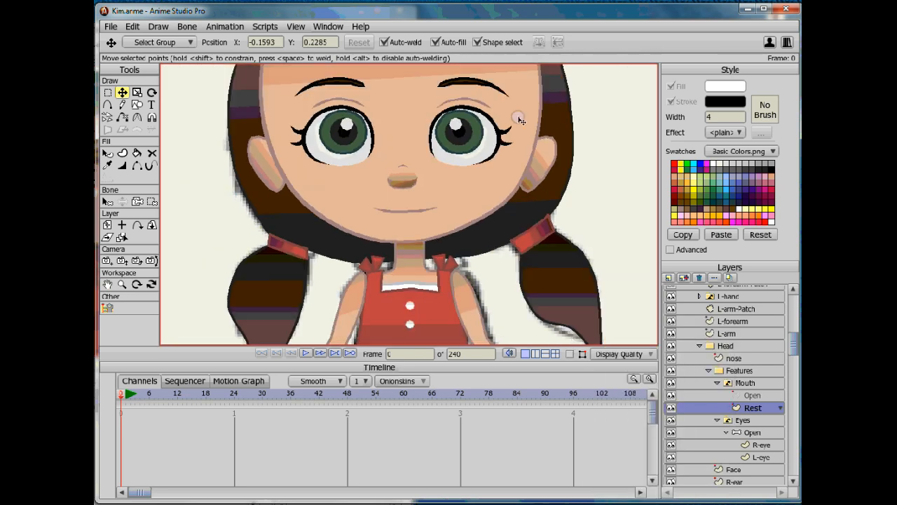
scroll(415, 279, up, 5)
click(631, 354)
click(630, 432)
scroll(413, 238, up, 5)
- Draw a short curved lower-lip line beneath the closed mouth, smooth its points and thicken its middle
click(122, 104)
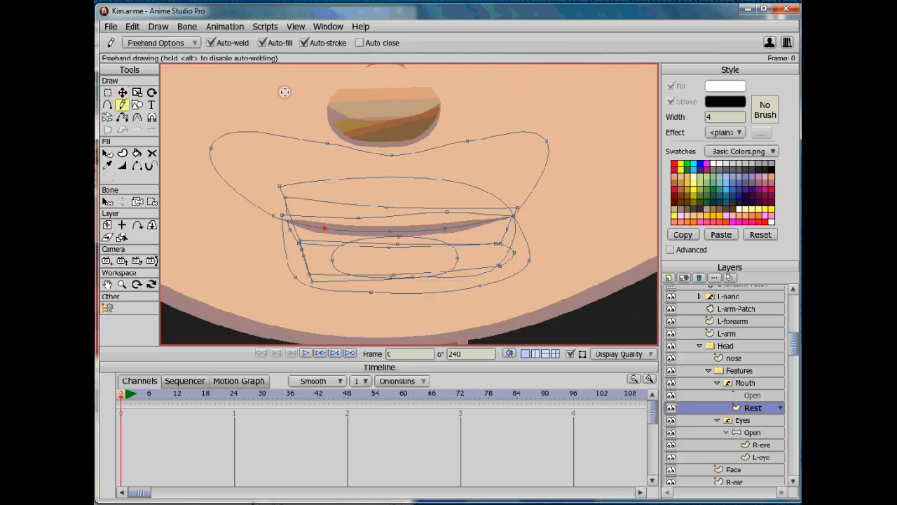
key(t)
mouse_move(398, 274)
mouse_down()
mouse_move(407, 272)
mouse_move(378, 273)
mouse_up()
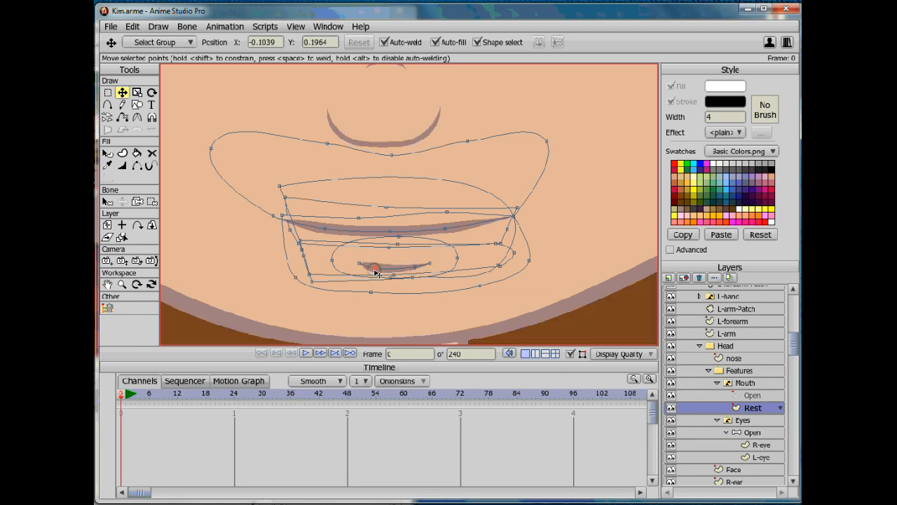
key(a)
click(376, 270)
key(t)
click(396, 272)
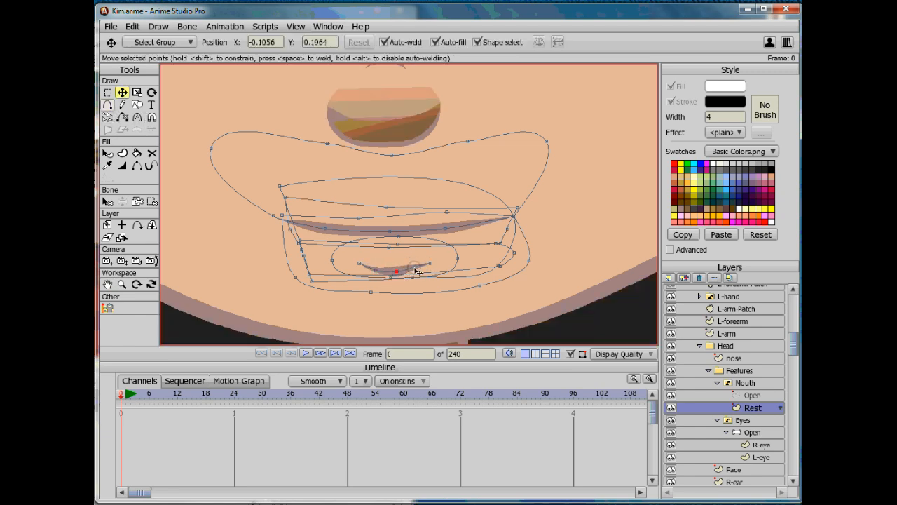
click(122, 166)
drag(375, 273, 402, 274)
- Hide the paths and compare the whole character with the sketch by switching the Kim bone layer's visibility off and on
click(624, 354)
click(663, 361)
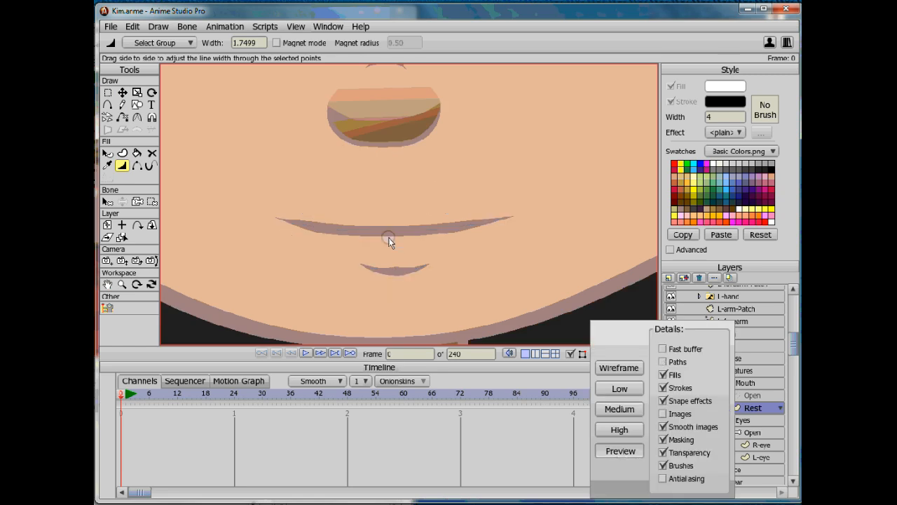
scroll(391, 241, down, 10)
click(404, 245)
scroll(405, 246, down, 5)
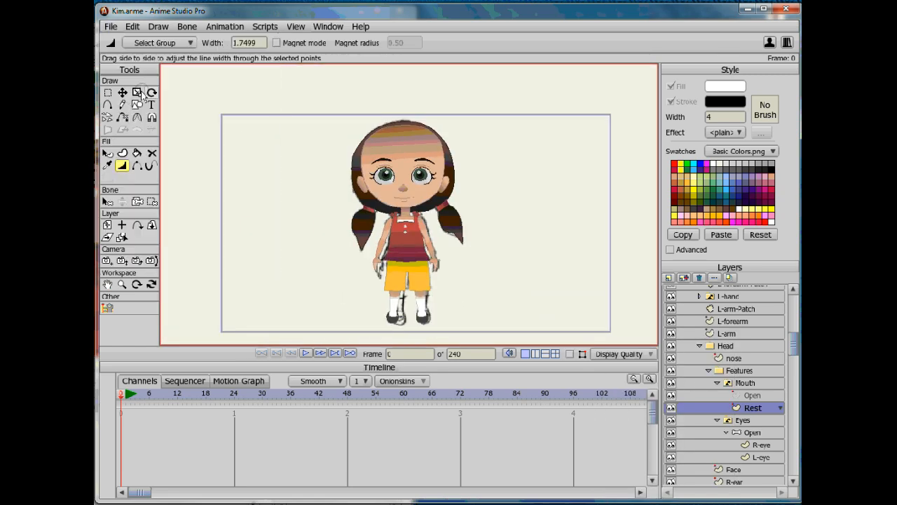
scroll(511, 271, up, 5)
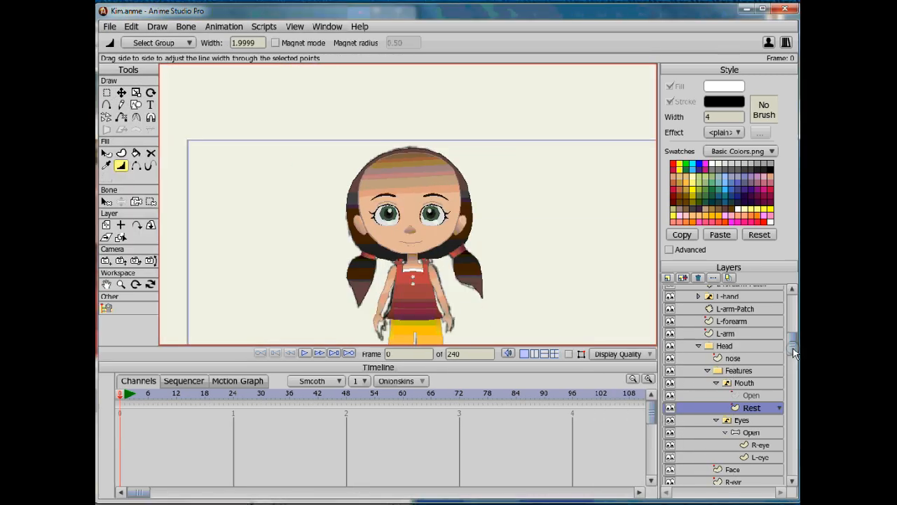
click(670, 304)
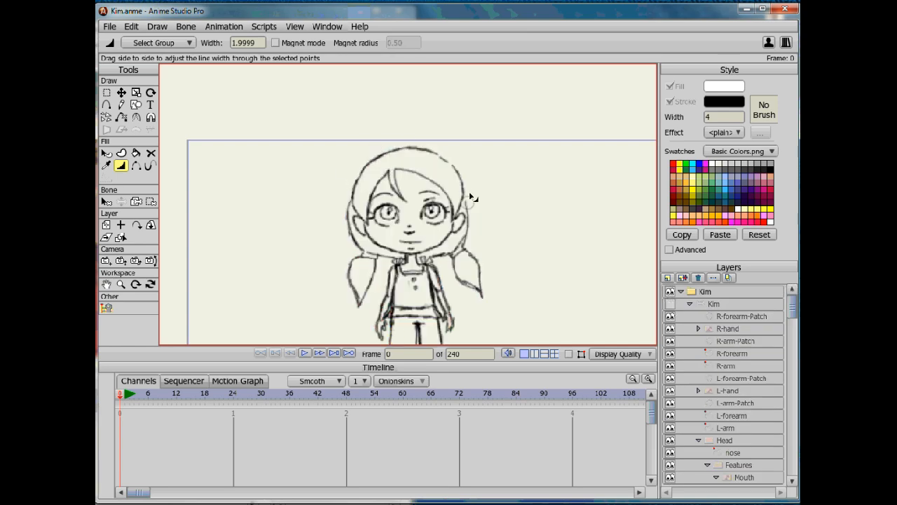
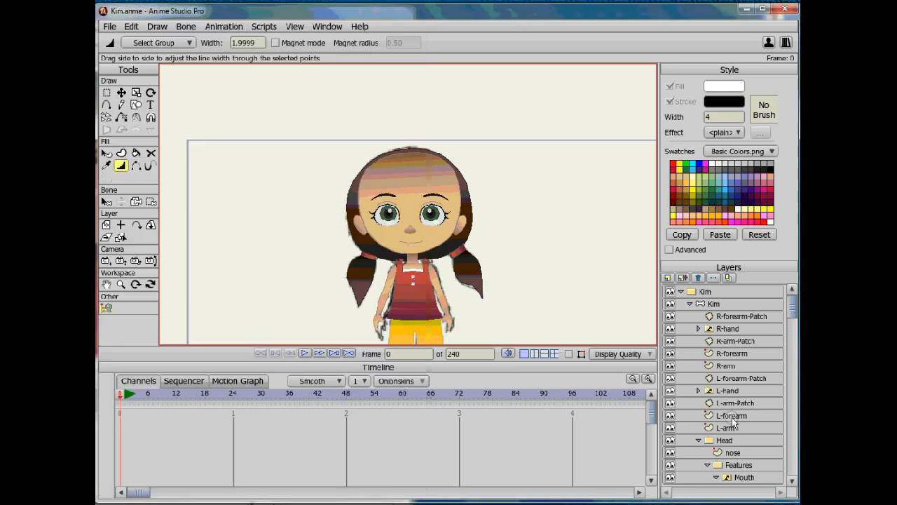
scroll(729, 371, down, 5)
click(698, 308)
scroll(735, 357, up, 5)
click(671, 304)
click(670, 304)
click(671, 303)
click(671, 304)
- Collapse the Features group and add a vector layer named L-bangs above the nose layer in the Head group
scroll(705, 379, down, 3)
click(698, 403)
click(736, 416)
click(707, 427)
click(725, 416)
click(669, 279)
click(675, 291)
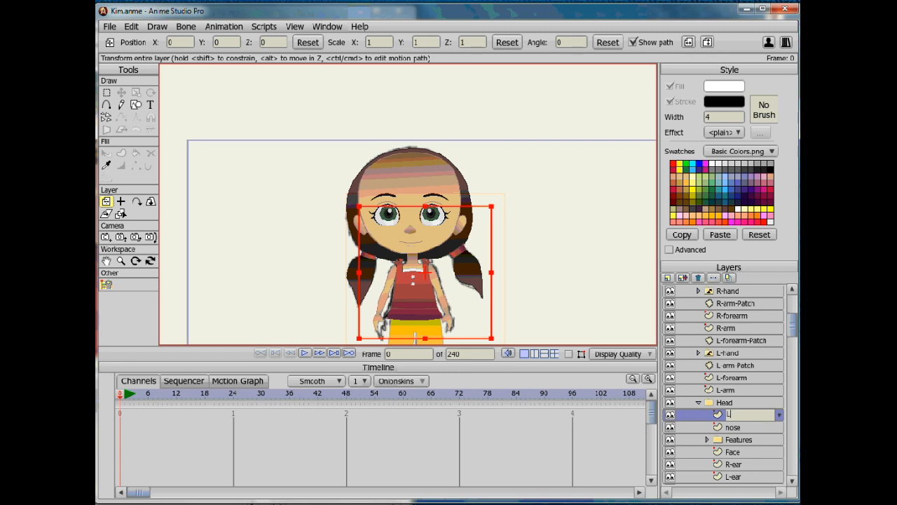
- Set Style 1 for new shapes to Hair
click(136, 105)
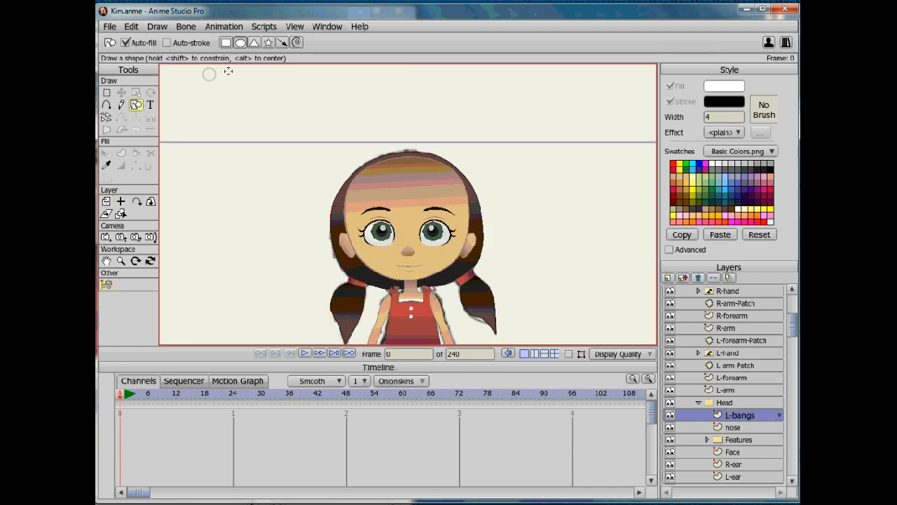
click(717, 253)
click(739, 250)
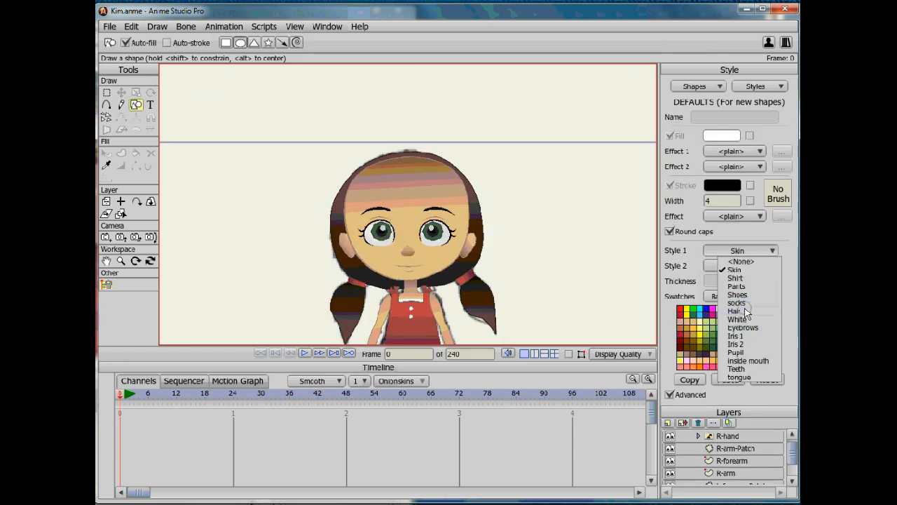
click(736, 310)
- Trace the left bangs over the sketch as a closed point-by-point shape, extending its upper edge over the forehead beneath the hairline
scroll(754, 435, up, 1)
click(106, 104)
click(670, 449)
scroll(340, 143, up, 3)
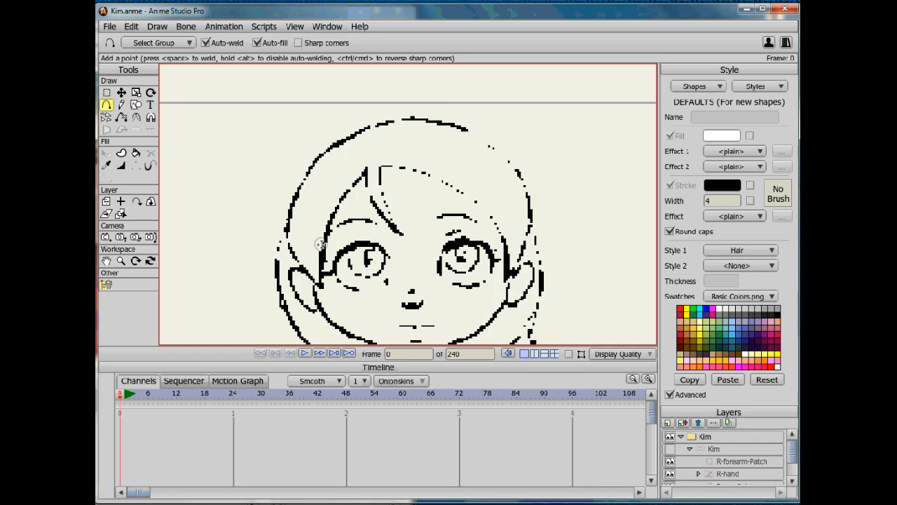
click(365, 167)
click(372, 149)
click(670, 449)
click(628, 355)
click(626, 427)
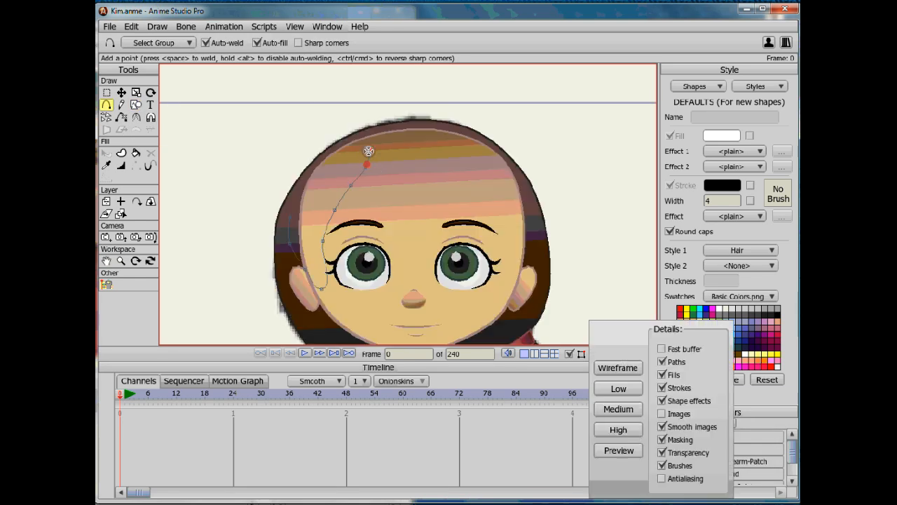
click(340, 142)
click(307, 175)
click(290, 217)
- Sharpen the lower tip of the left bangs and move the outer points to follow the head's hairline
click(106, 92)
click(322, 288)
click(136, 117)
drag(327, 284, 284, 283)
key(t)
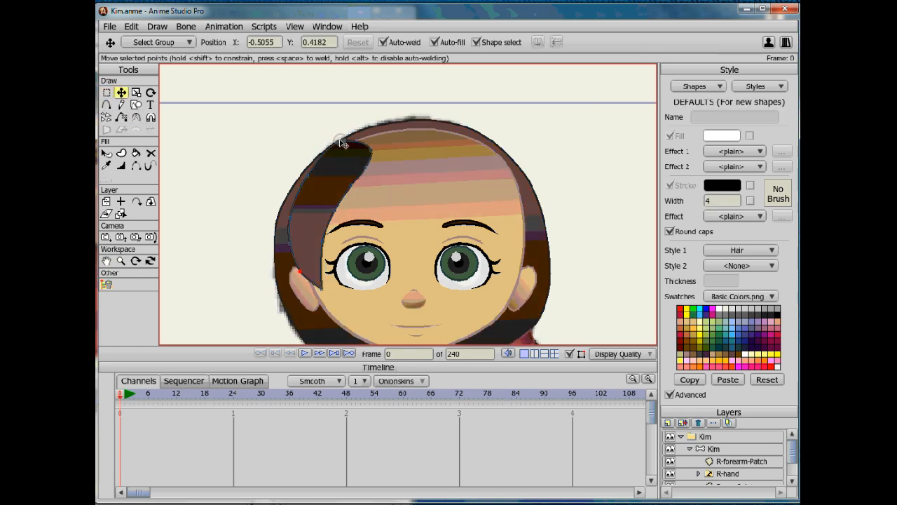
click(670, 449)
click(670, 449)
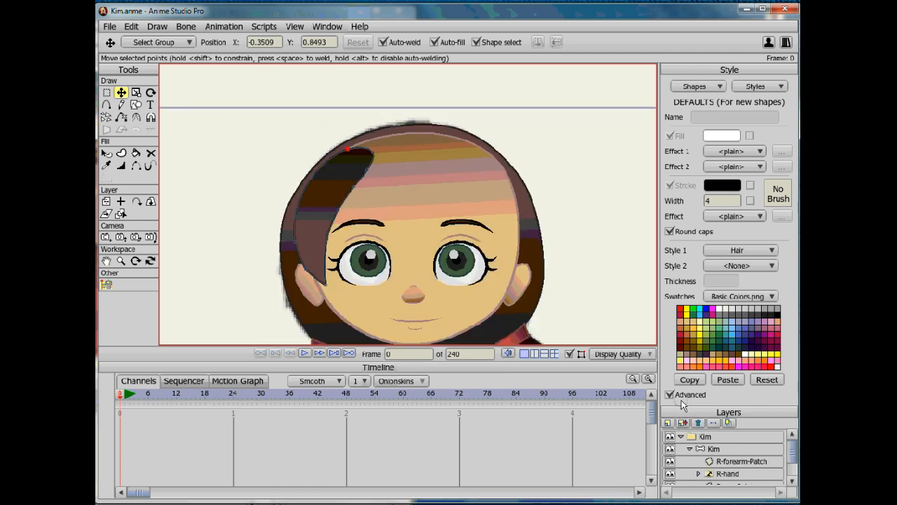
- Hide the advanced style options and add a vector layer named M-bangs above L-bangs
click(669, 394)
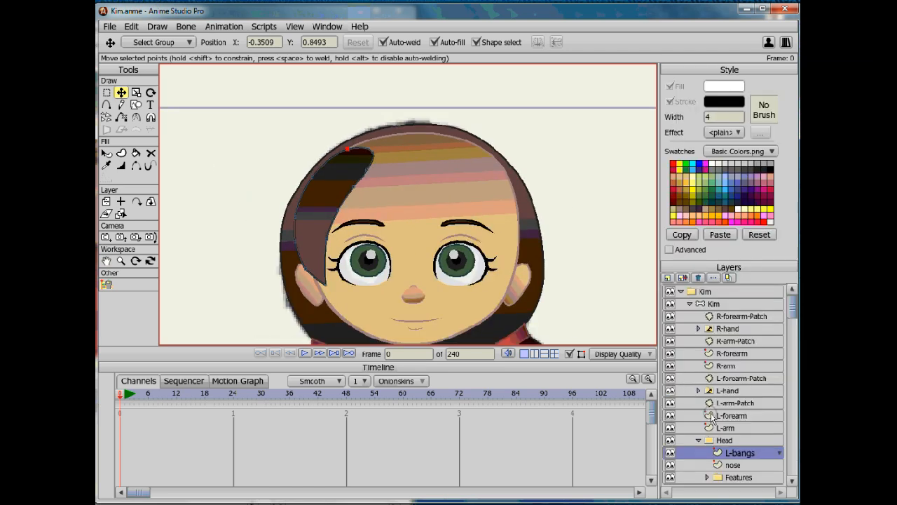
click(667, 277)
click(672, 291)
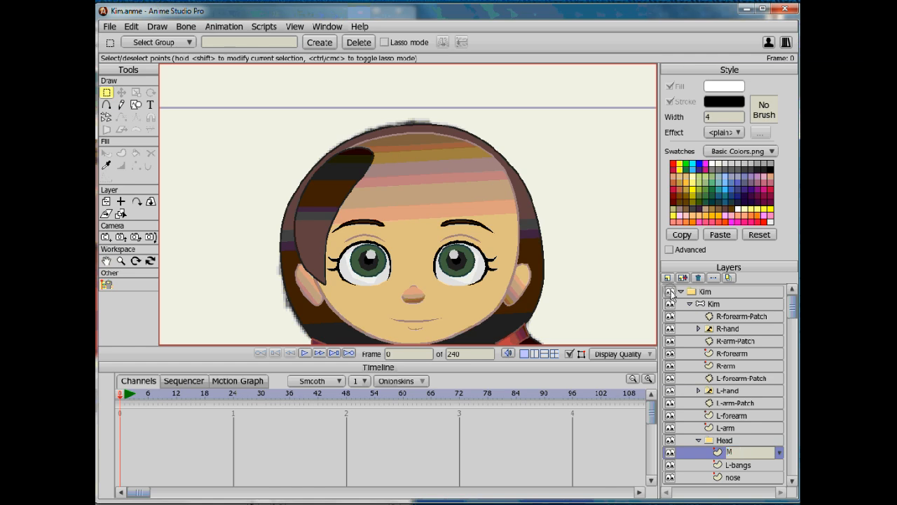
- Trace the thin middle bangs strand over the sketch with a rounded top and sharpen its lower tip
click(106, 105)
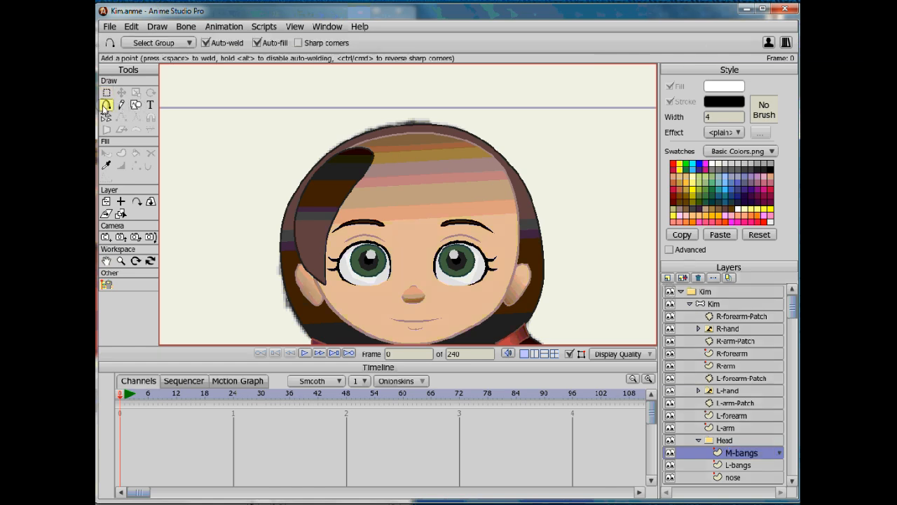
click(671, 303)
drag(396, 264, 370, 195)
drag(370, 195, 369, 167)
drag(369, 167, 364, 145)
drag(364, 145, 347, 163)
click(136, 118)
drag(395, 265, 343, 267)
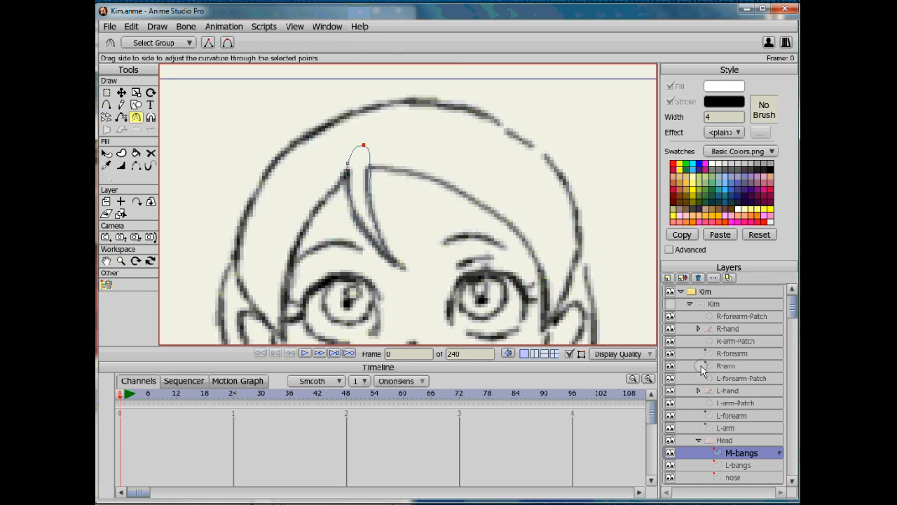
- Show the character again and taper the outline at the lower tips of the M-bangs and L-bangs strands
click(670, 303)
click(122, 165)
drag(396, 266, 357, 268)
click(721, 464)
drag(287, 342, 259, 298)
- Hide the paths and save the project
click(619, 353)
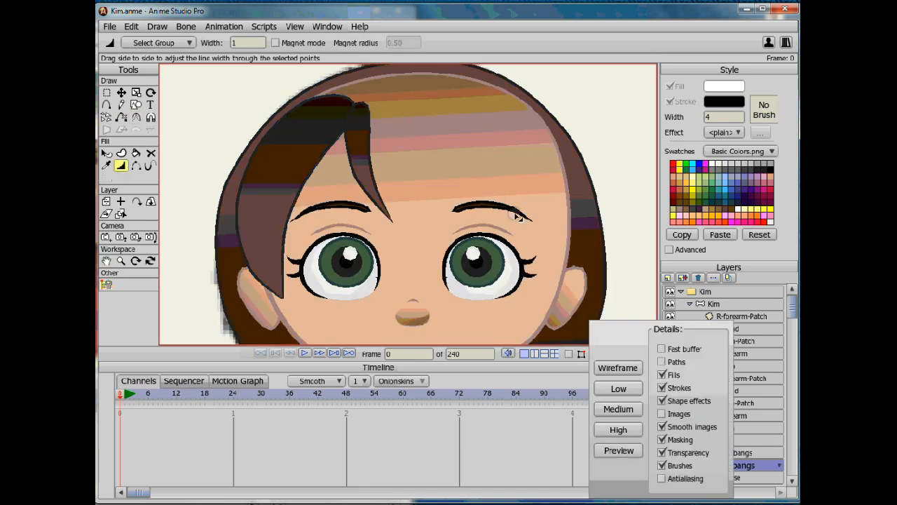
click(515, 214)
scroll(514, 212, down, 4)
click(109, 26)
click(118, 108)
- Add a vector layer named R-bangs above L-bangs and show the advanced style options
click(667, 278)
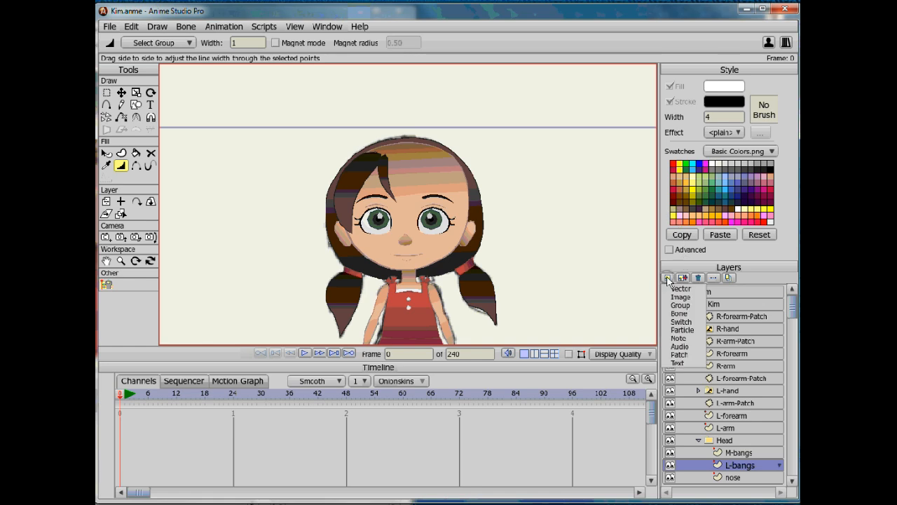
click(677, 289)
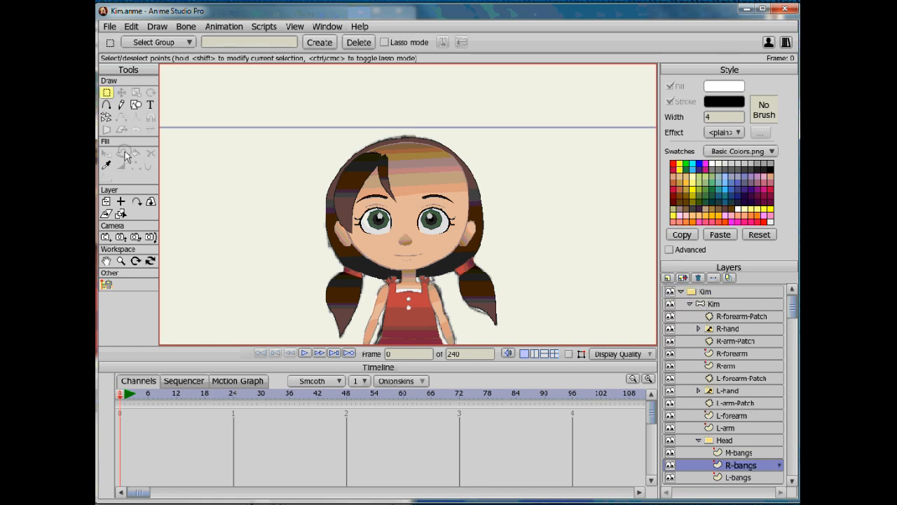
click(107, 105)
click(688, 249)
- Trace the right bangs over the sketch as a closed Hair-styled shape from the parting down to the ear and back
scroll(391, 196, up, 4)
click(670, 449)
drag(350, 167, 425, 193)
click(610, 355)
click(663, 361)
click(410, 163)
drag(426, 193, 452, 223)
mouse_move(453, 223)
mouse_down()
mouse_move(465, 259)
mouse_move(471, 243)
mouse_up()
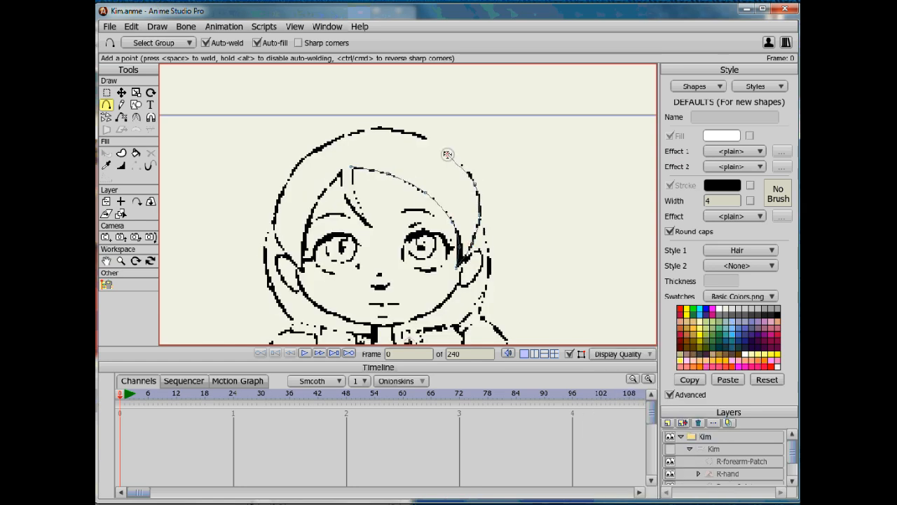
drag(351, 166, 351, 167)
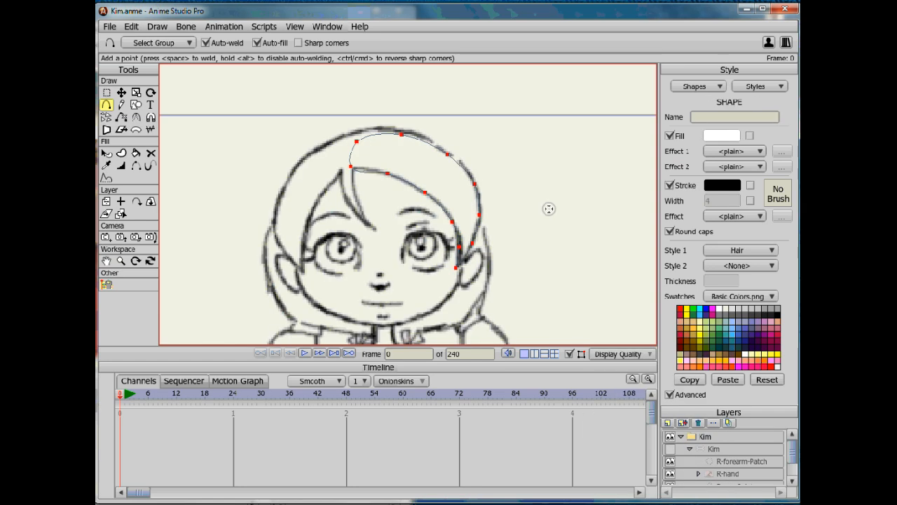
- Show the character and thicken the outer outline points to about 2.5 on R-bangs and about 2.9 on L-bangs
click(670, 451)
key(w)
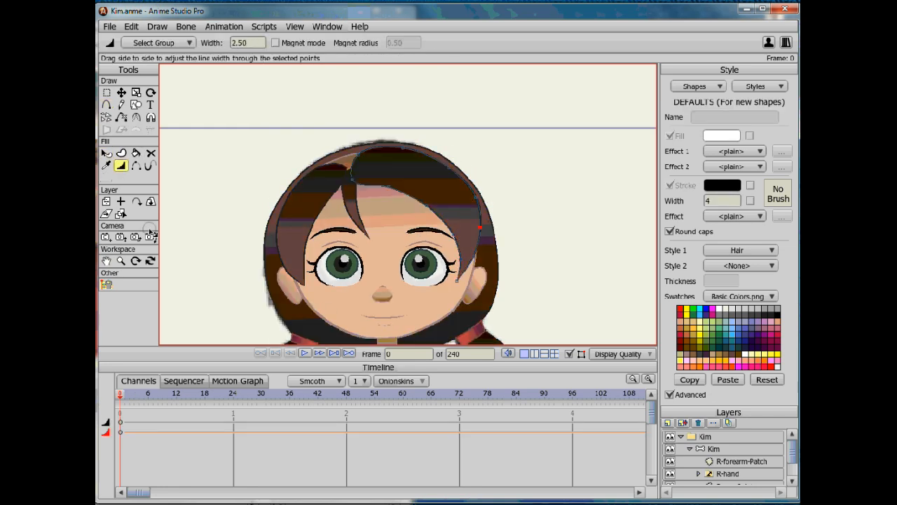
click(120, 214)
click(294, 230)
click(121, 165)
click(278, 244)
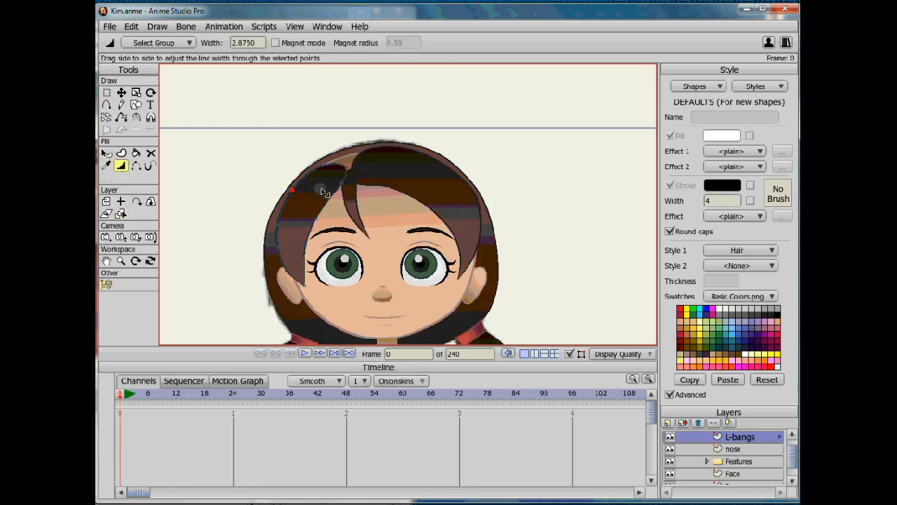
- Add a vector layer named Extra hair between the L-bangs and nose layers
scroll(321, 191, down, 3)
click(725, 450)
click(668, 423)
click(678, 422)
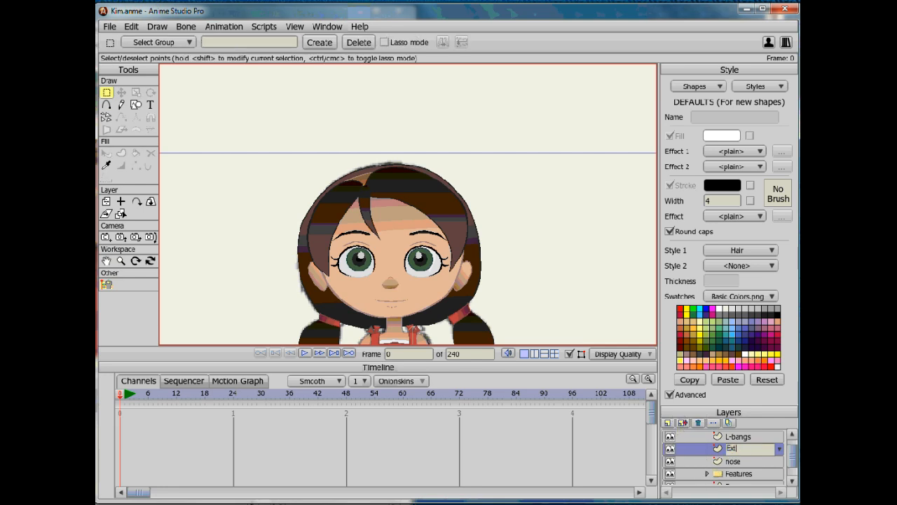
key(a)
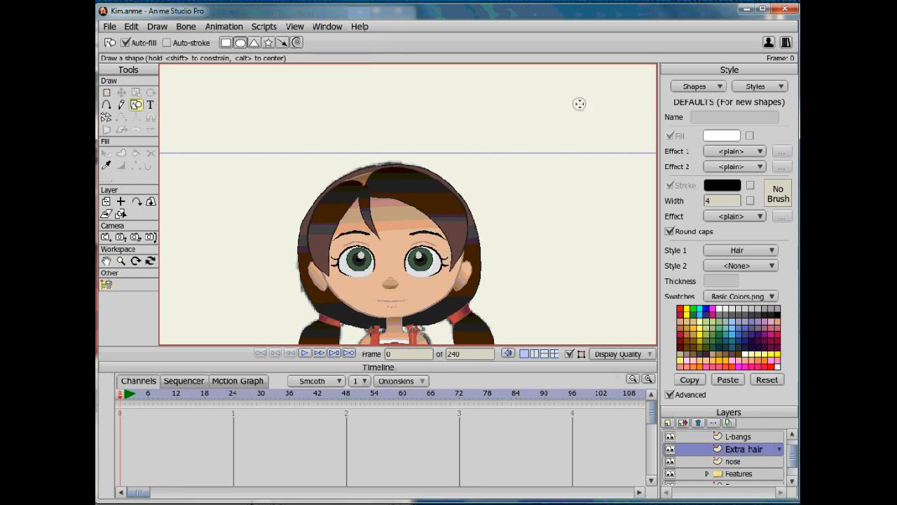
- Draw a small closed Hair-styled patch on the Extra hair layer, filling the skin-coloured gap at the parting behind the bangs
scroll(313, 221, up, 3)
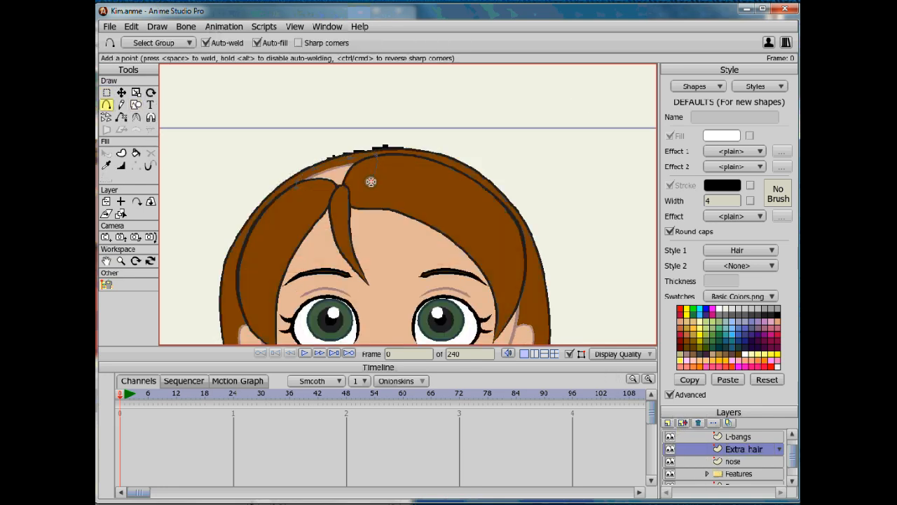
key(t)
drag(381, 157, 388, 165)
drag(298, 194, 297, 184)
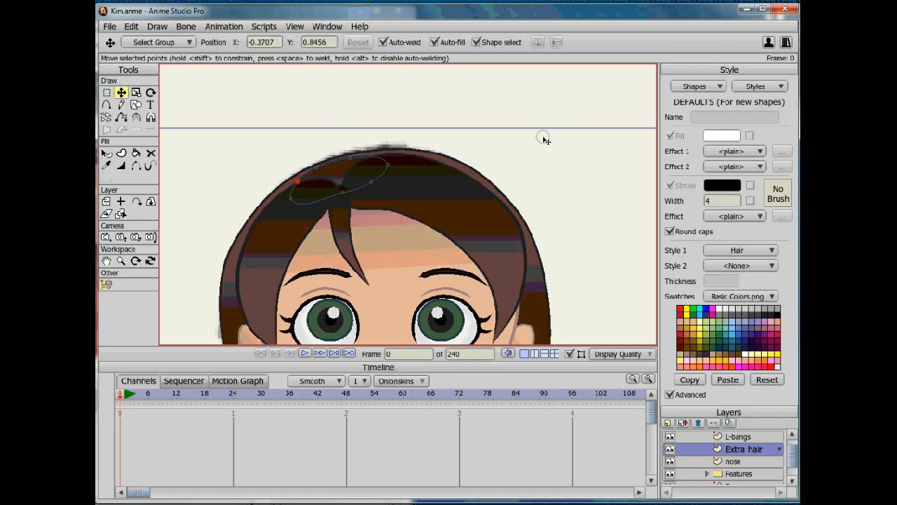
click(106, 153)
scroll(433, 215, down, 5)
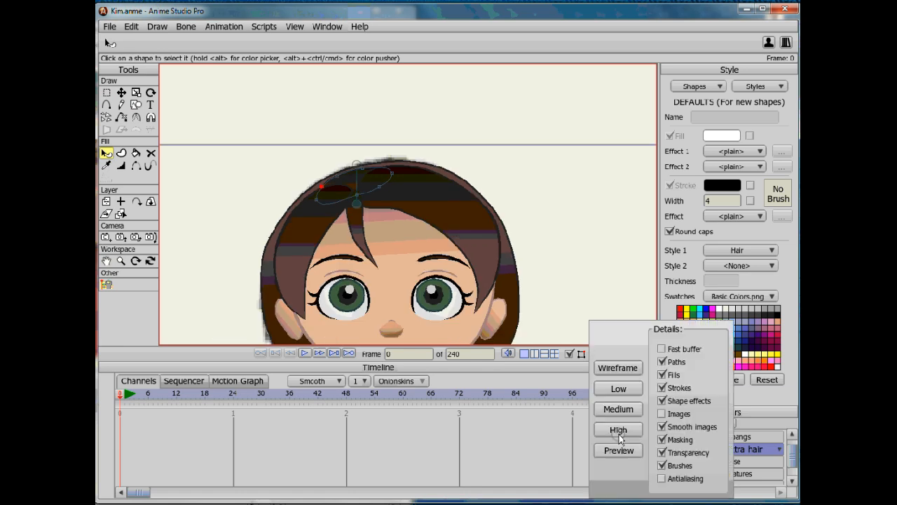
mouse_move(431, 214)
mouse_down()
mouse_move(419, 181)
mouse_move(424, 216)
mouse_up()
mouse_move(368, 208)
mouse_down()
mouse_move(368, 169)
mouse_move(375, 227)
mouse_up()
- Examine the hair layers around the parting by selecting their shapes one after another
click(121, 213)
click(334, 222)
click(106, 153)
drag(347, 194, 308, 310)
mouse_move(343, 235)
mouse_down()
mouse_move(357, 169)
mouse_move(337, 221)
mouse_move(339, 212)
mouse_up()
click(121, 214)
click(399, 205)
click(107, 153)
drag(410, 175, 465, 283)
mouse_move(405, 225)
mouse_down()
mouse_move(424, 246)
mouse_move(448, 242)
mouse_move(449, 321)
mouse_up()
click(122, 214)
click(369, 218)
click(107, 153)
mouse_move(378, 223)
mouse_down()
mouse_move(381, 295)
mouse_move(380, 266)
mouse_up()
mouse_move(381, 222)
mouse_down()
mouse_move(387, 244)
mouse_move(182, 210)
mouse_up()
- Remove the bangs' outlines where they meet at the parting, with line width 0 on the L-bangs points there
scroll(389, 245, up, 5)
key(w)
click(121, 214)
click(377, 155)
key(h)
click(410, 154)
key(w)
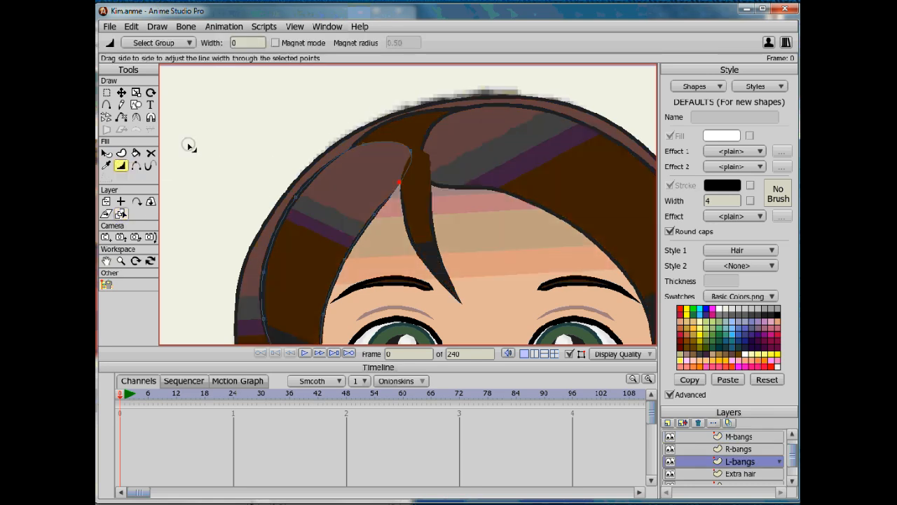
scroll(434, 237, down, 2)
click(122, 213)
click(444, 165)
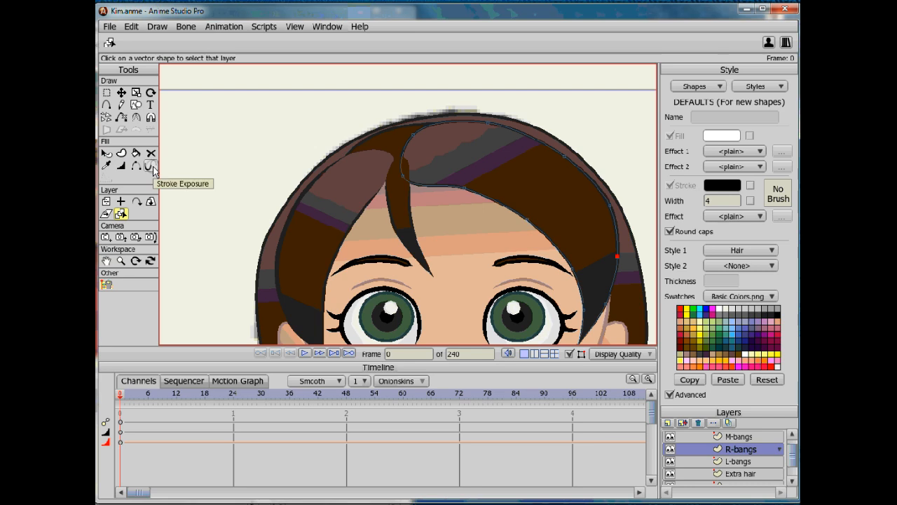
key(w)
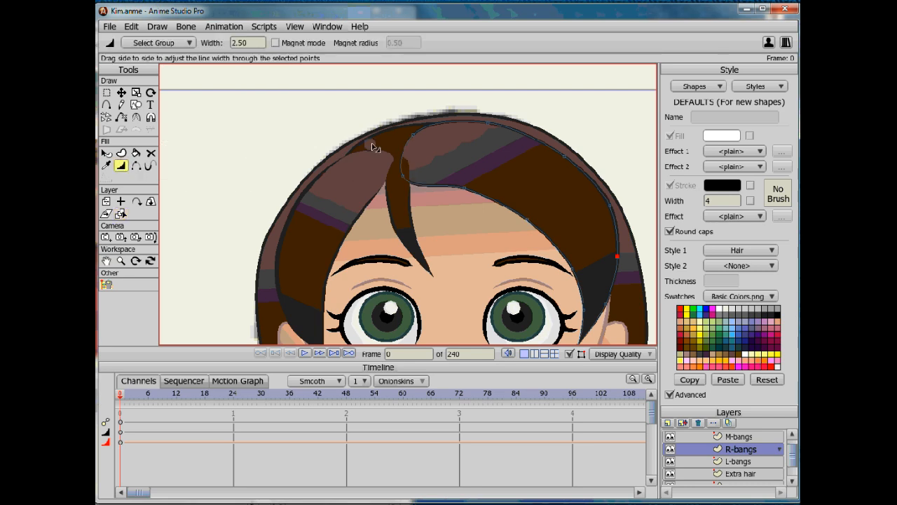
- Select the M-bangs layer and view the bangs with the construction paths hidden
scroll(350, 251, down, 2)
click(106, 153)
drag(430, 167, 483, 194)
click(732, 463)
click(740, 437)
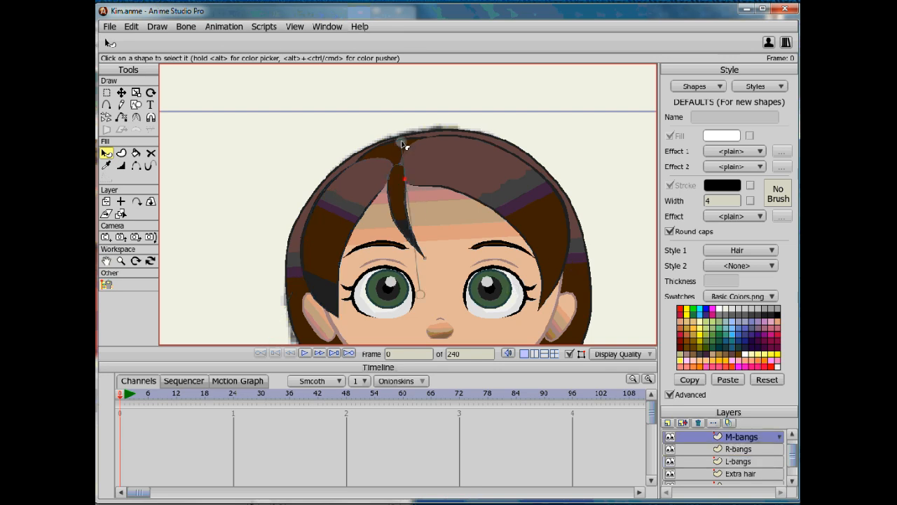
click(618, 354)
scroll(515, 246, down, 1)
click(516, 246)
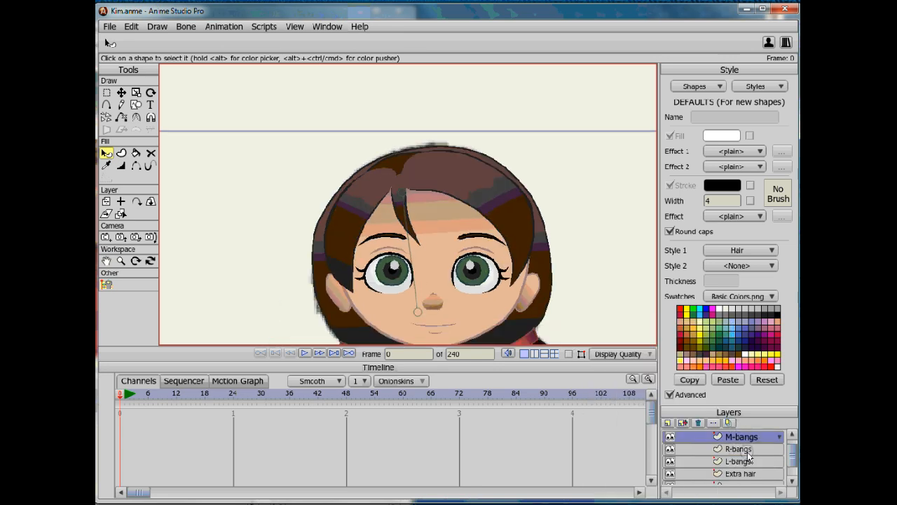
- Inspect the Extra hair patch with its paths shown, and check the whole head with the paths hidden
click(743, 474)
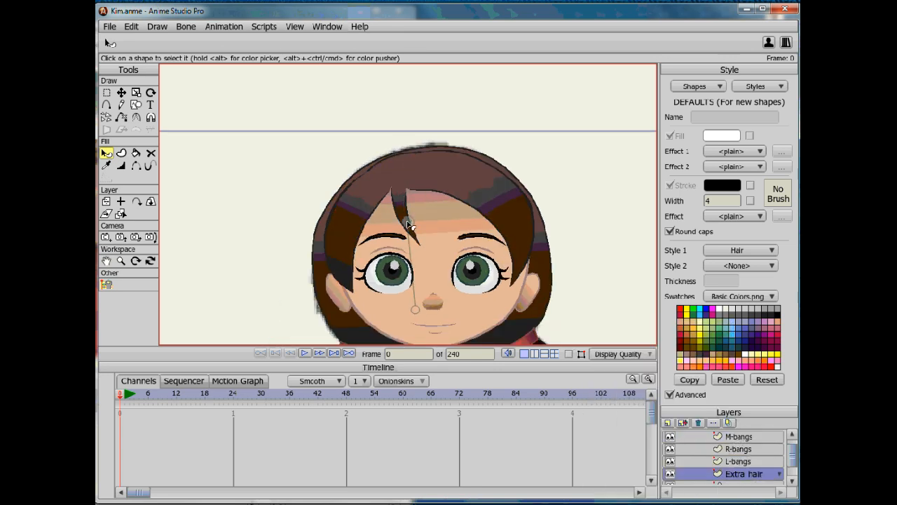
scroll(403, 157, up, 2)
click(624, 354)
click(663, 361)
scroll(401, 210, up, 3)
click(392, 170)
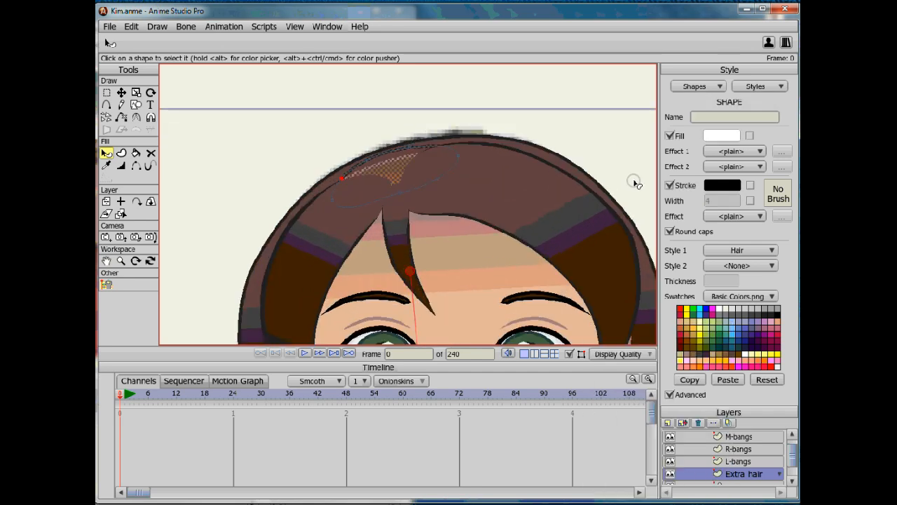
click(494, 203)
scroll(495, 203, down, 3)
click(622, 354)
click(625, 454)
click(501, 211)
scroll(502, 213, down, 3)
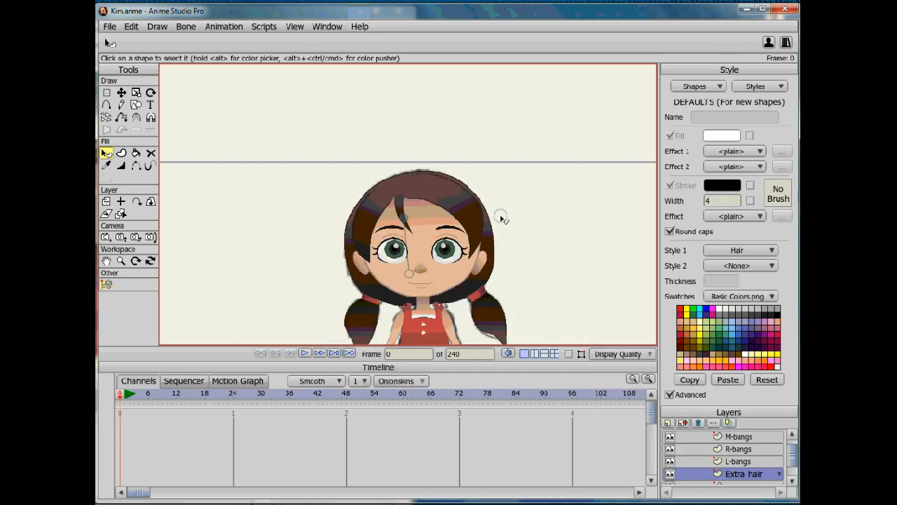
- Render a preview of the current frame to check the full character, and close the render window
click(121, 214)
click(422, 221)
click(109, 27)
click(131, 109)
click(106, 93)
scroll(340, 308, down, 3)
drag(340, 308, 320, 227)
click(111, 27)
click(133, 186)
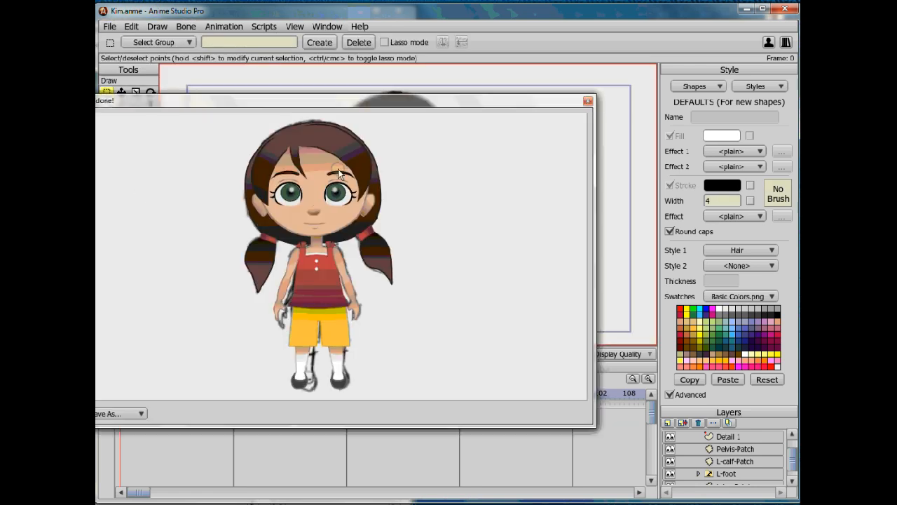
click(589, 102)
- Hide the advanced style options and select the Open bone layer of the Eyes group at frame 1
scroll(394, 171, up, 5)
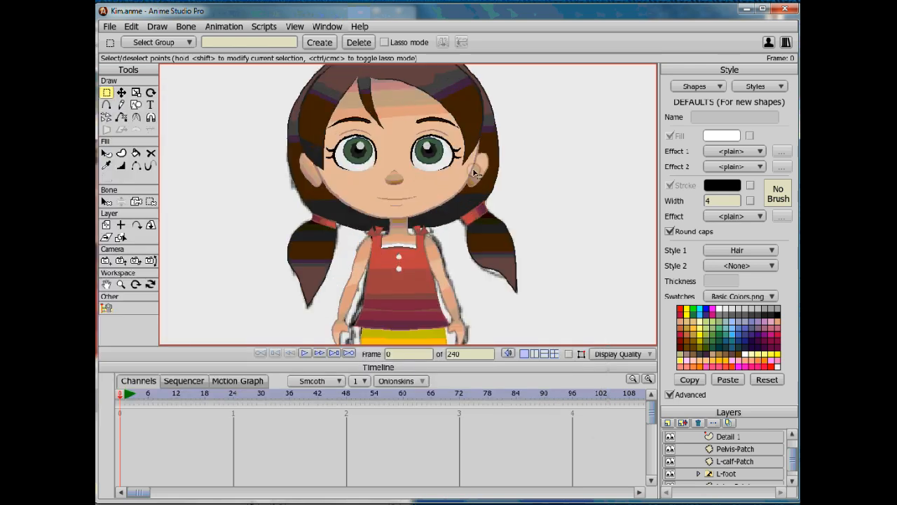
scroll(475, 203, down, 1)
click(121, 237)
scroll(708, 448, up, 3)
click(673, 395)
scroll(721, 308, down, 8)
click(753, 369)
click(125, 394)
- Try moving the pupil bone of the L-eye sideways at frame 1 to test the eye rig
scroll(409, 133, up, 2)
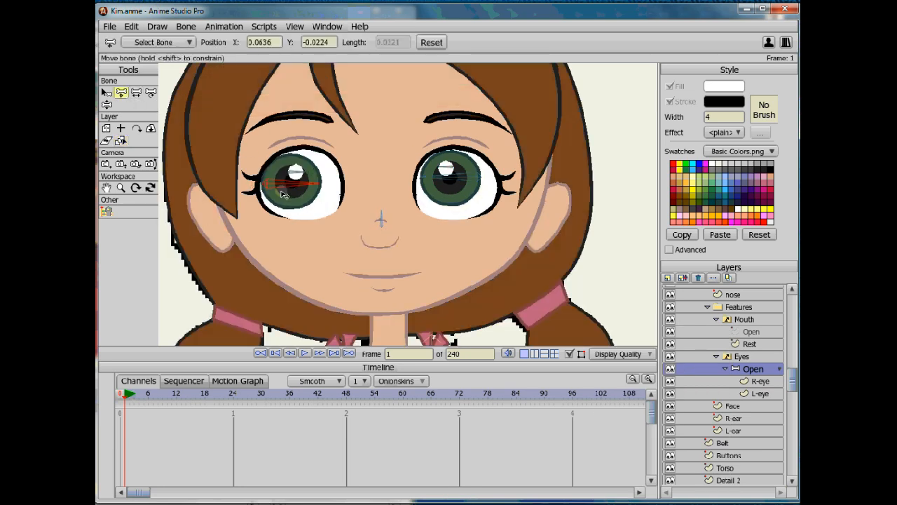
click(107, 105)
alt+click(319, 180)
click(440, 178)
click(122, 94)
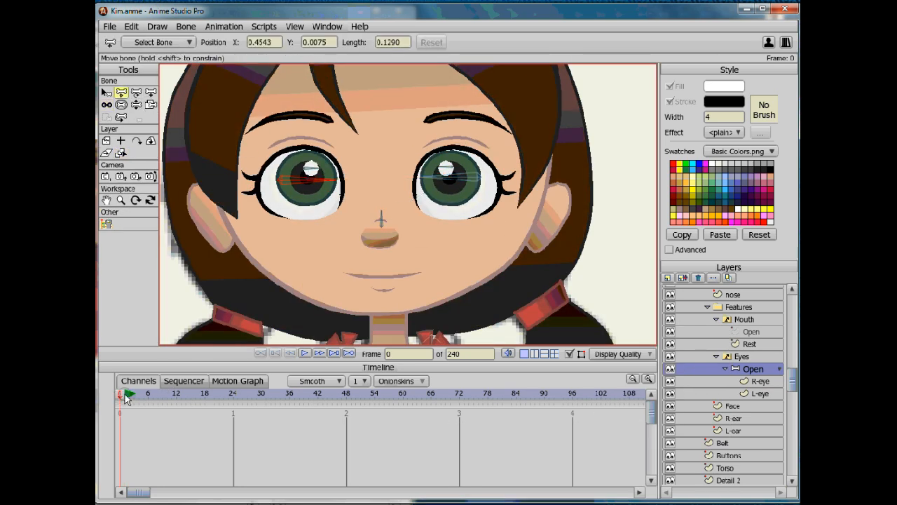
click(124, 395)
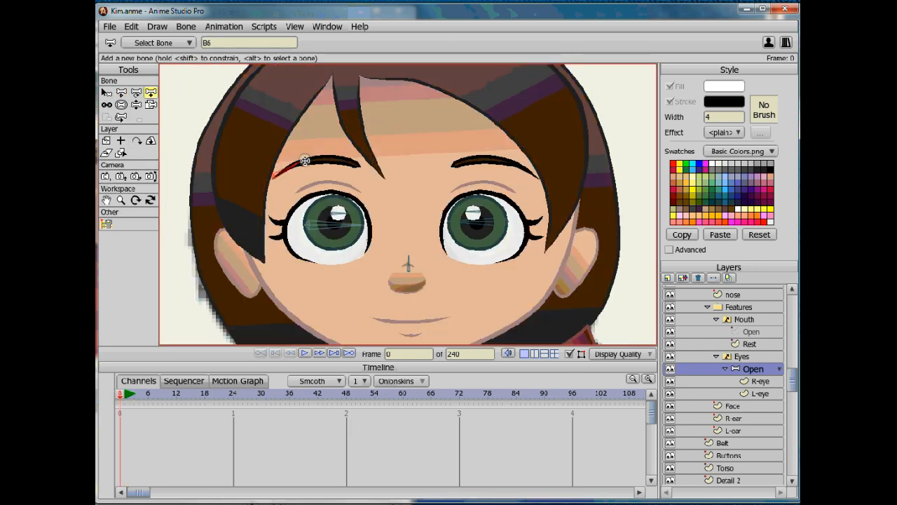
- Add a chain of three bones along each eyebrow on the Open bone layer
drag(305, 161, 360, 166)
alt+click(409, 259)
mouse_move(538, 177)
mouse_down()
mouse_move(502, 160)
mouse_move(453, 166)
mouse_up()
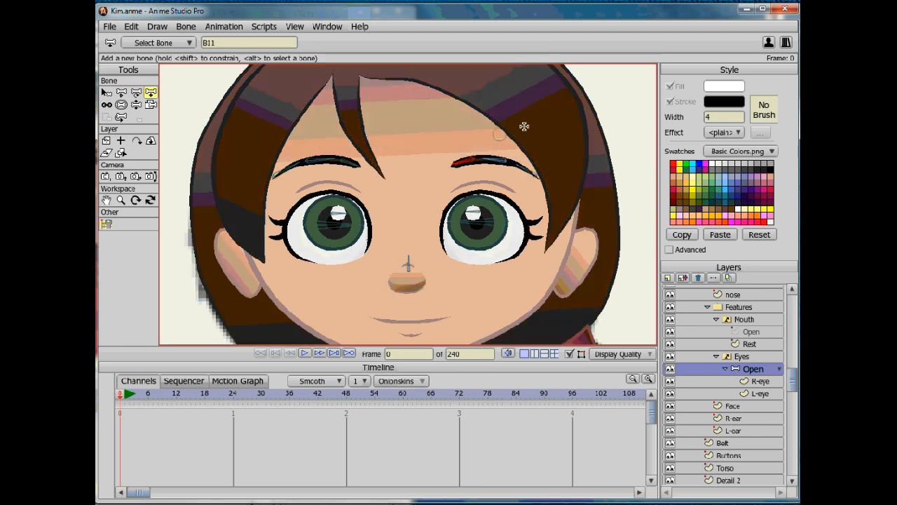
- Bind the eyebrow points on the R-eye layer to the matching eyebrow bones
click(120, 152)
click(785, 381)
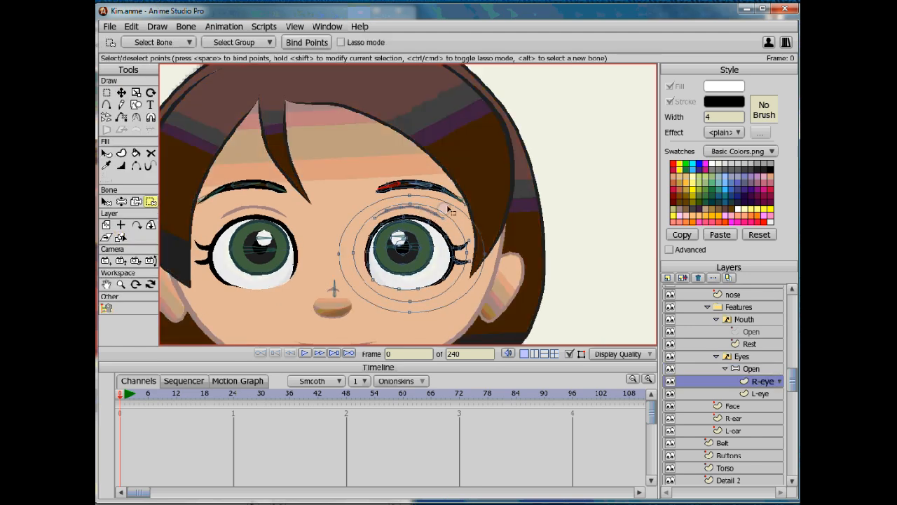
scroll(425, 186, up, 4)
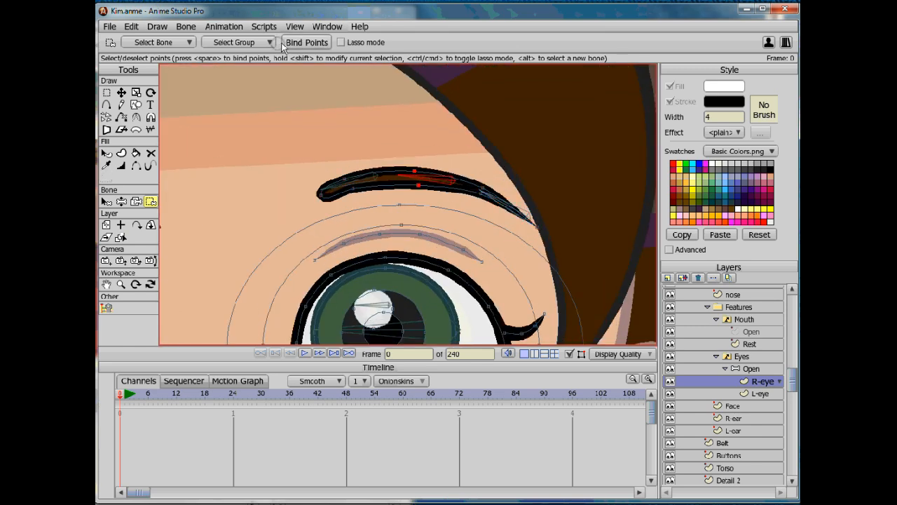
alt+click(345, 186)
drag(315, 164, 359, 204)
click(327, 28)
click(308, 42)
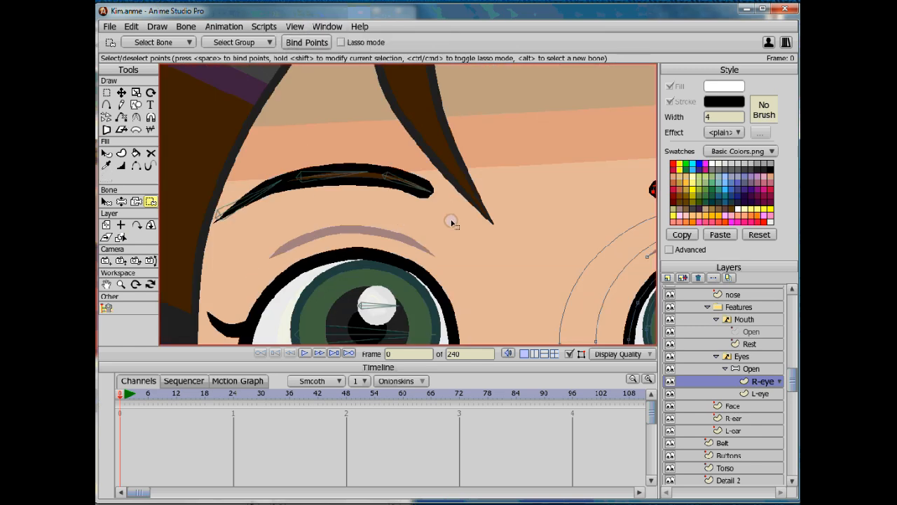
- Bind the eyebrow points on the L-eye layer to their bones and preview the brows with the construction paths hidden
scroll(449, 220, down, 5)
click(761, 393)
scroll(317, 210, up, 4)
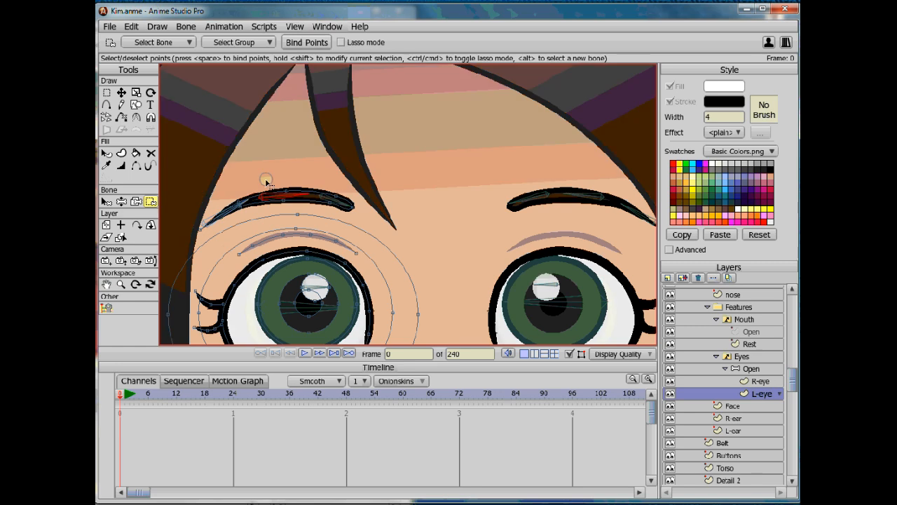
drag(185, 193, 227, 214)
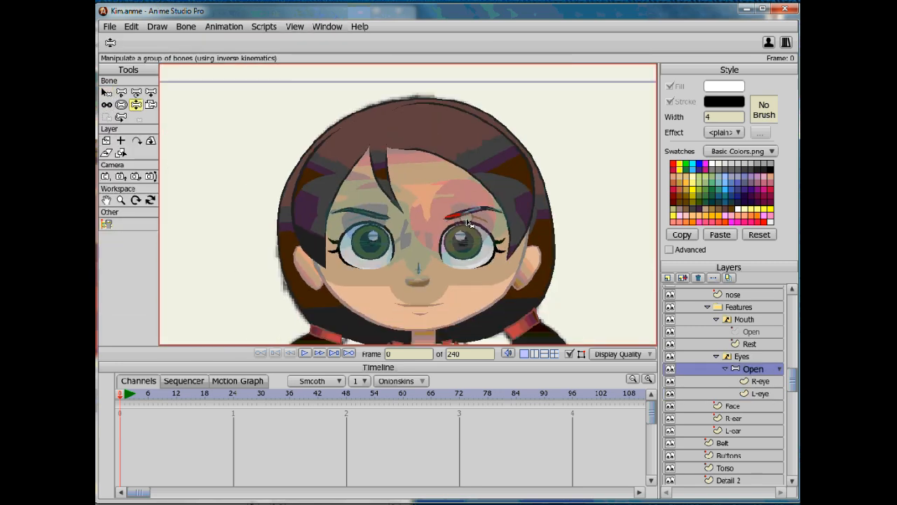
click(618, 353)
click(619, 451)
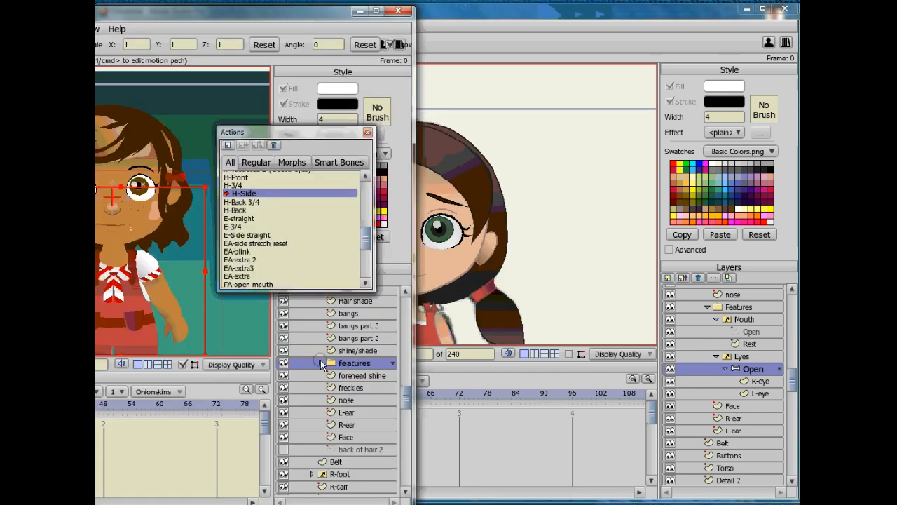
- Expand the features group in the other character's project and look through its layers
click(322, 364)
scroll(344, 400, down, 4)
scroll(353, 432, up, 5)
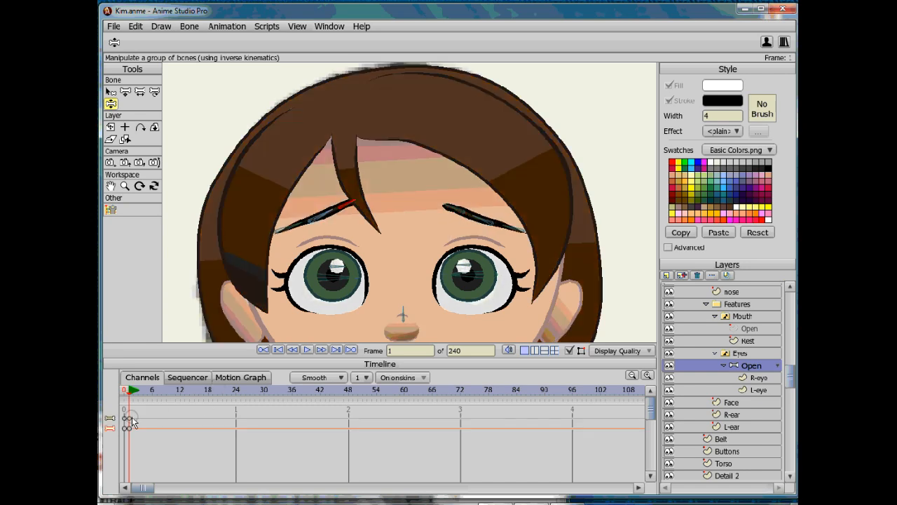
- Reparent the outer bone of each eyebrow chain to the small bone above the nose
click(125, 93)
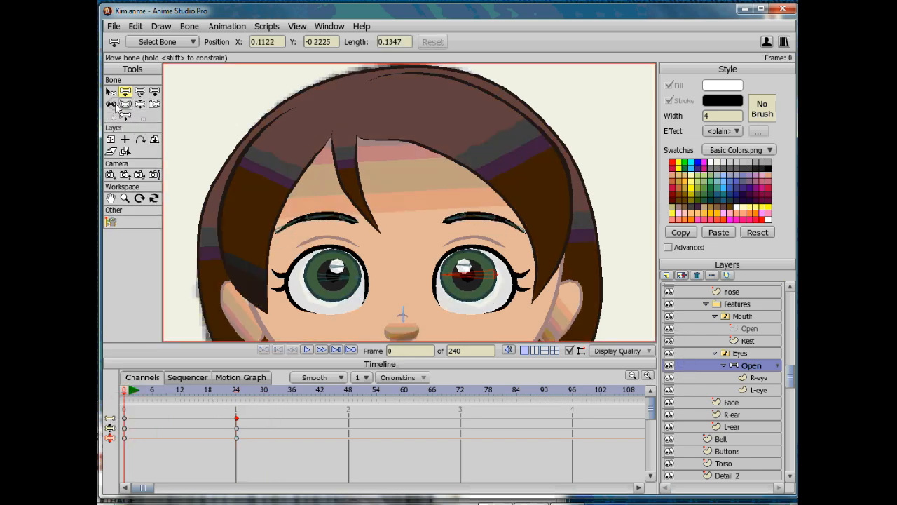
click(111, 104)
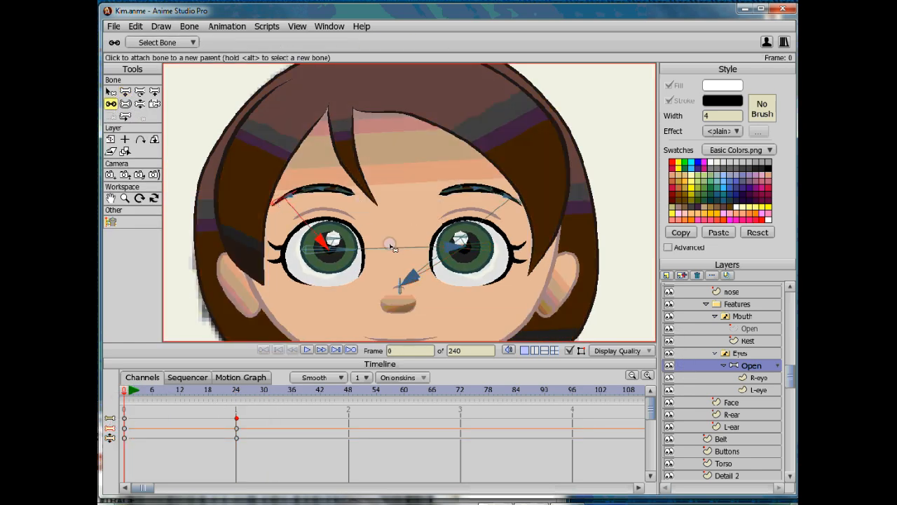
click(409, 281)
click(515, 202)
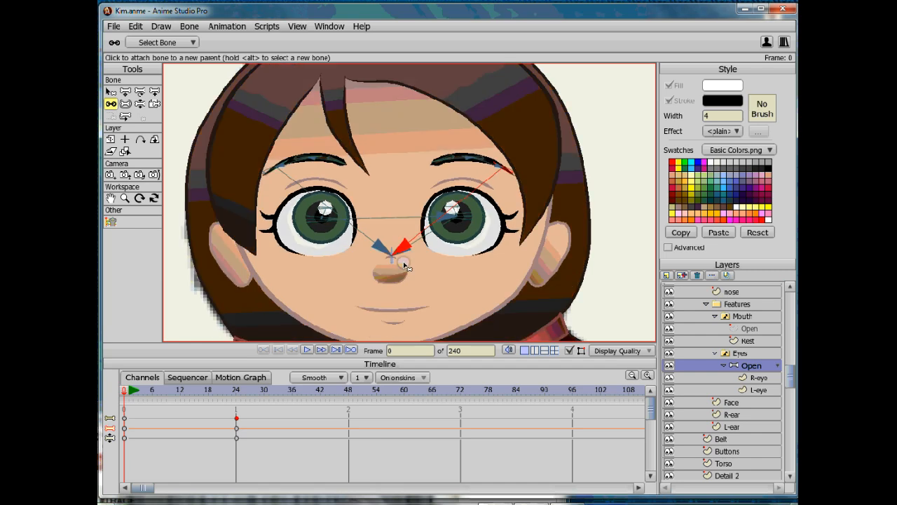
click(760, 377)
click(154, 201)
alt+right_click(391, 256)
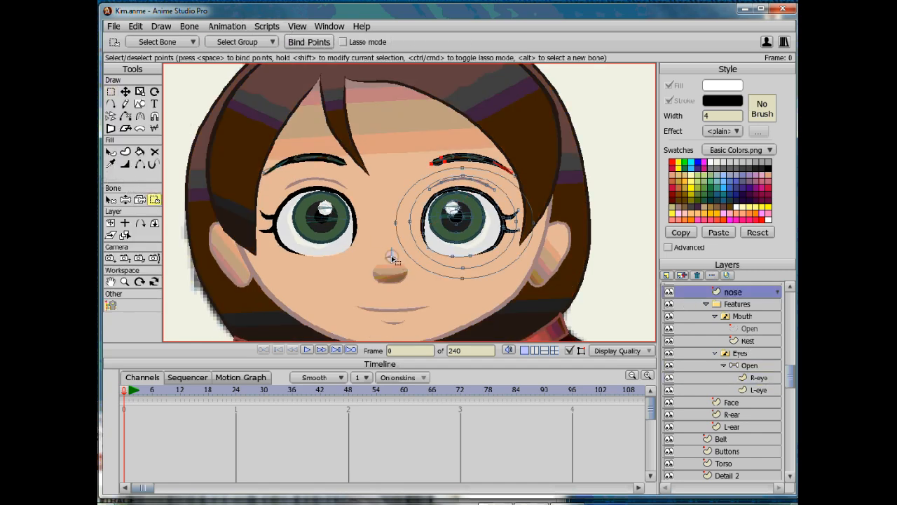
alt+right_click(392, 224)
alt+right_click(395, 273)
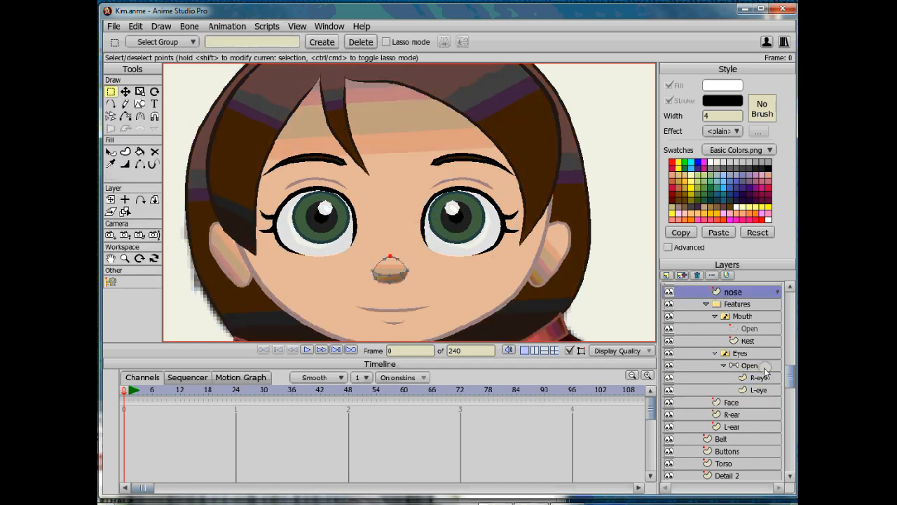
click(760, 366)
click(392, 257)
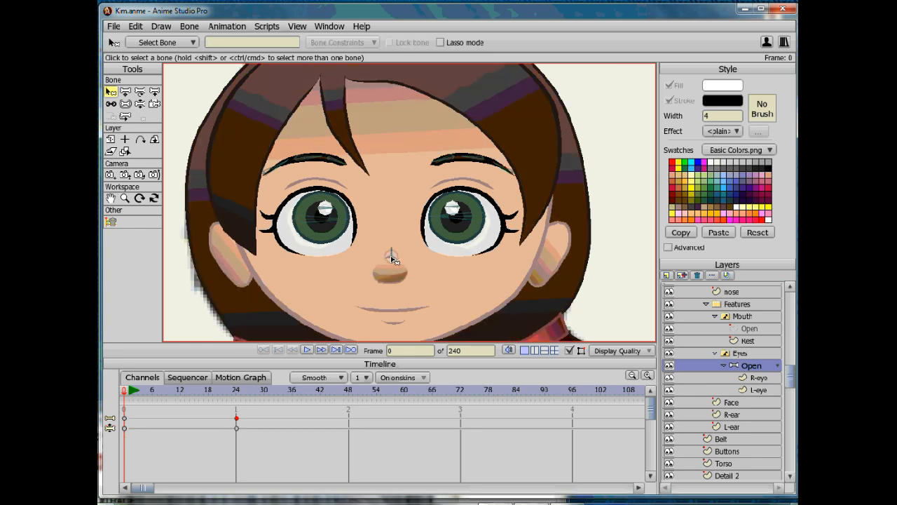
click(760, 377)
click(154, 200)
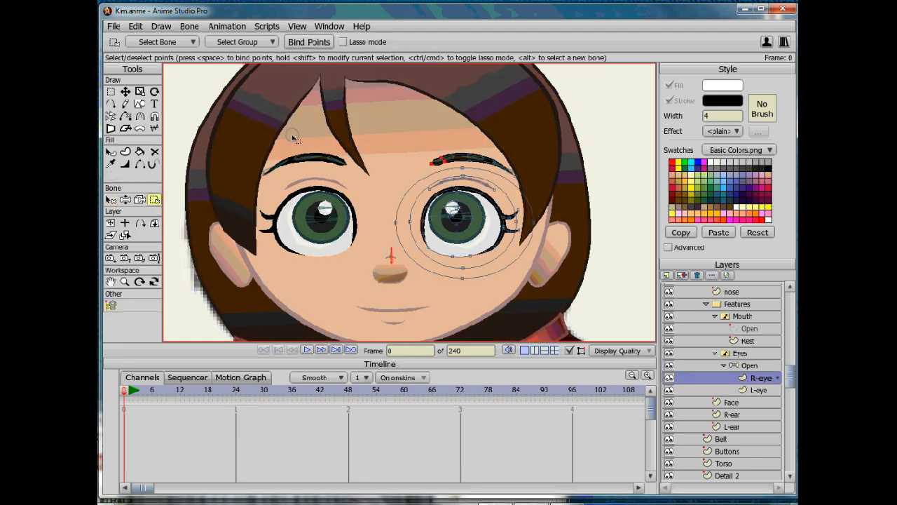
alt+right_click(390, 260)
click(759, 366)
click(465, 275)
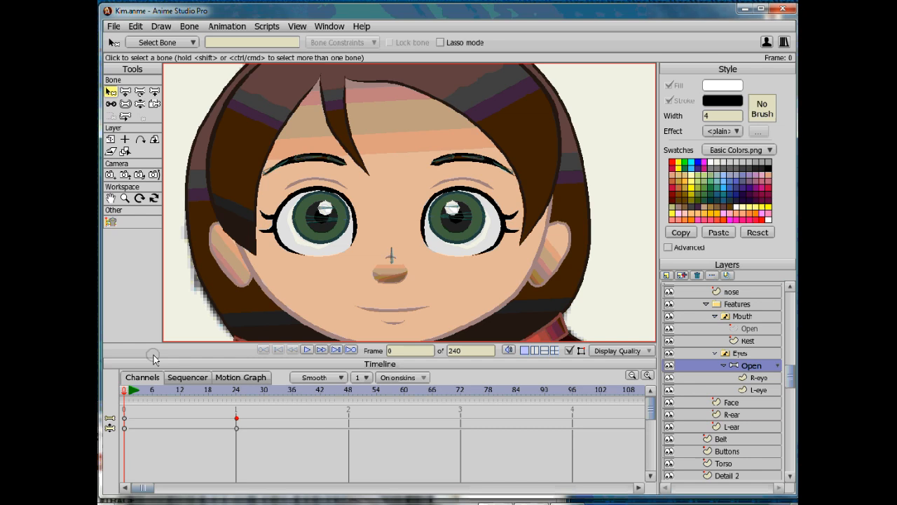
- Bind the R-eye layer's eye outline, eyelid crease and eyelash points to the bone above the nose
click(755, 378)
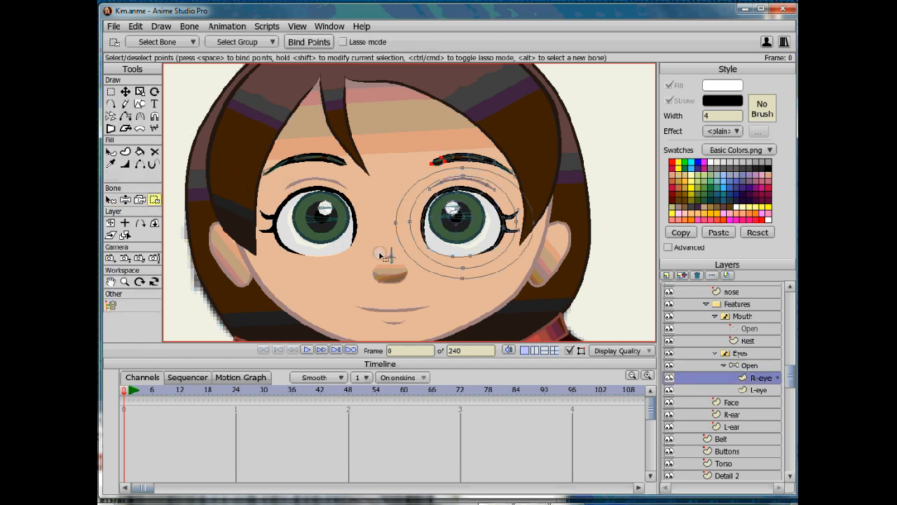
drag(406, 280, 362, 274)
scroll(362, 274, up, 3)
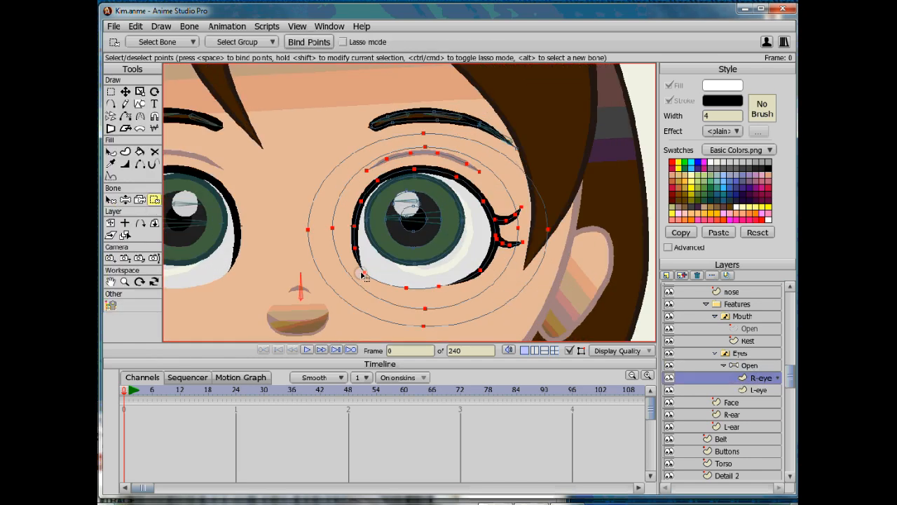
scroll(363, 274, down, 4)
- Delete the bone keyframes at frame 24 on the Open layer
click(755, 366)
drag(137, 390, 235, 413)
key(Delete)
- Raise the inner ends of both eyebrows with their bones and reposition the pupils at frame 24
click(111, 103)
drag(315, 163, 377, 138)
drag(394, 160, 355, 137)
click(124, 93)
drag(412, 210, 450, 212)
- Adjust the eye points on the R-eye layer at frame 24 and preview the expression with the construction paths hidden
click(754, 378)
scroll(396, 168, up, 3)
key(Return)
key(t)
scroll(451, 212, down, 2)
click(621, 350)
click(625, 445)
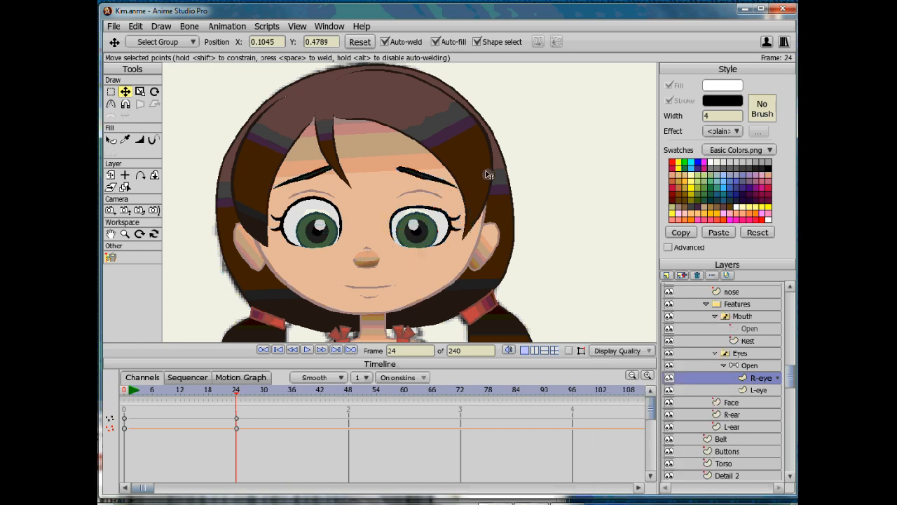
- Play back the test expression animation with the Open bone layer selected and return to frame 0
scroll(443, 151, down, 4)
scroll(425, 236, up, 1)
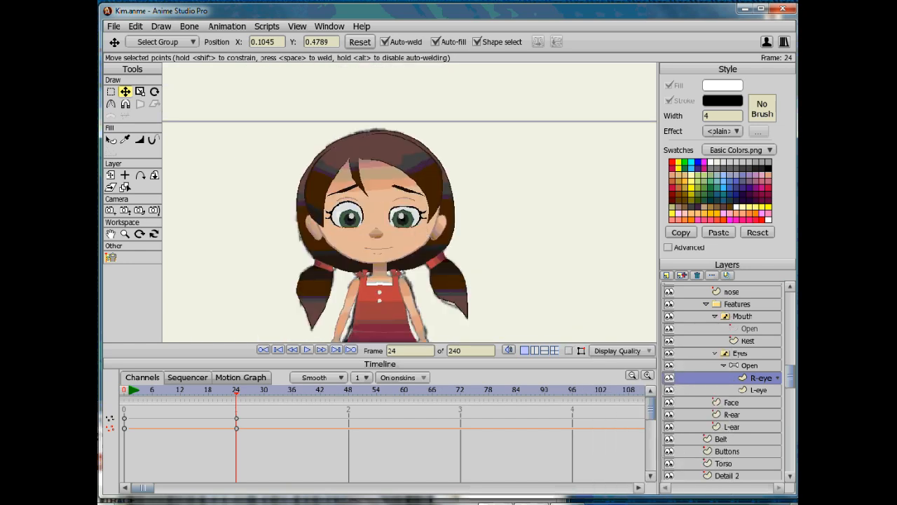
drag(434, 291, 461, 297)
click(125, 390)
drag(204, 413, 291, 445)
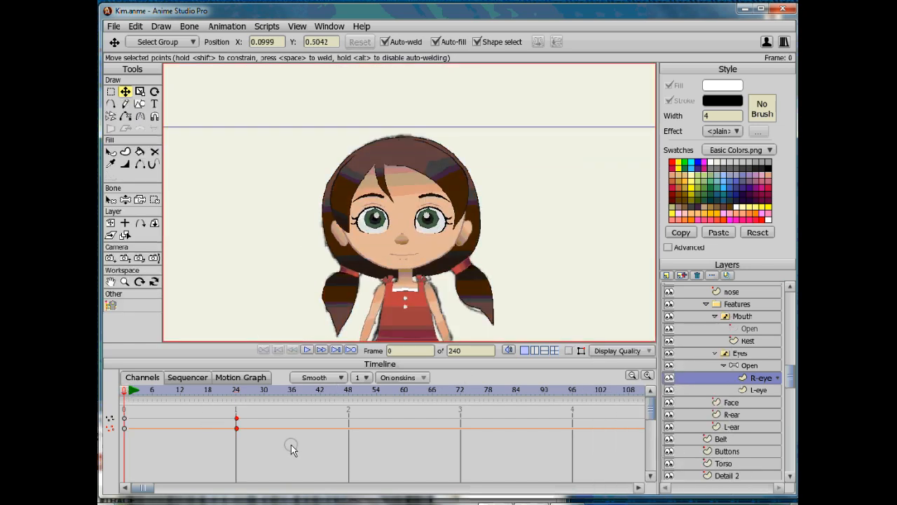
click(771, 365)
click(227, 26)
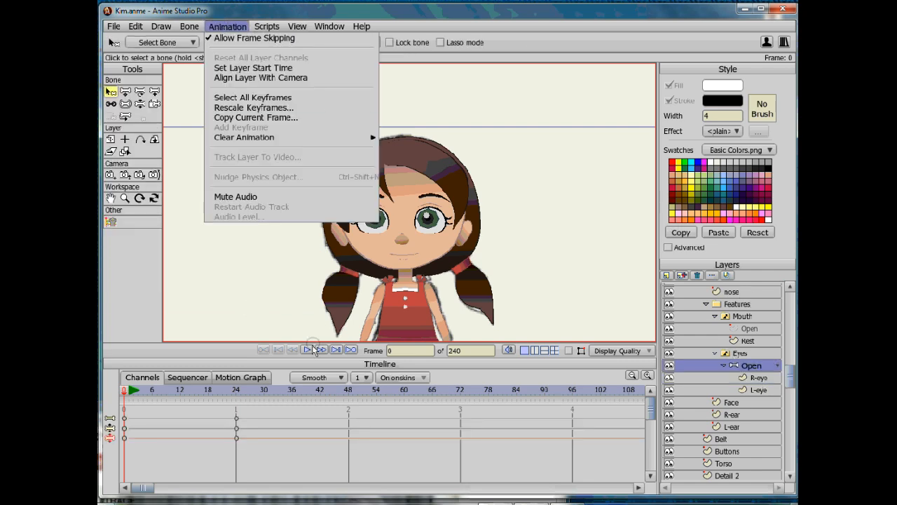
click(306, 350)
click(307, 350)
drag(158, 393, 121, 389)
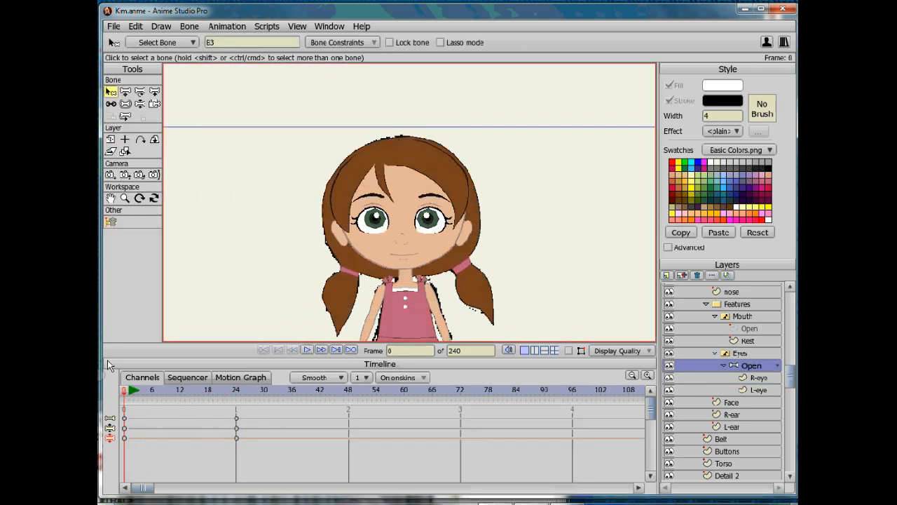
- Clear the test animation, duplicate the Open eye layer and name the copy Closed
click(227, 26)
mouse_move(252, 137)
click(461, 181)
scroll(752, 365, up, 2)
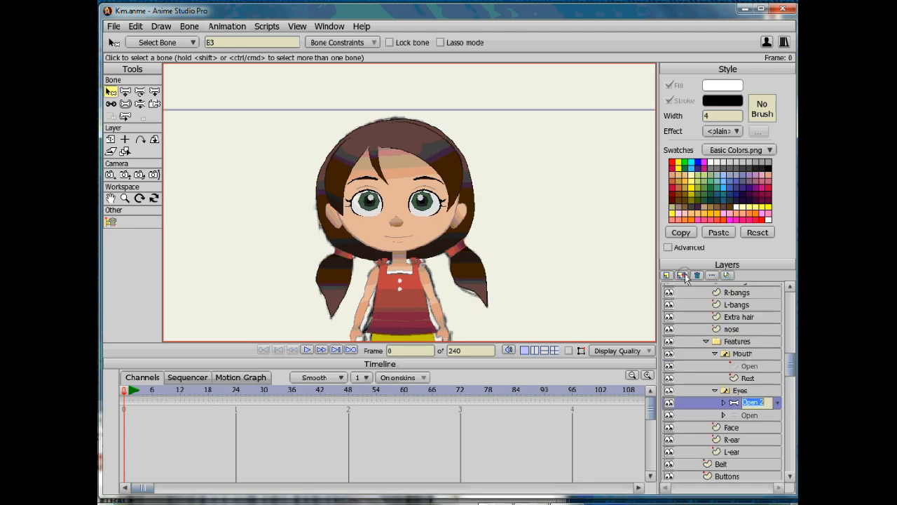
scroll(522, 285, up, 3)
- Show the construction paths on the canvas for editing the Closed eyes
click(618, 351)
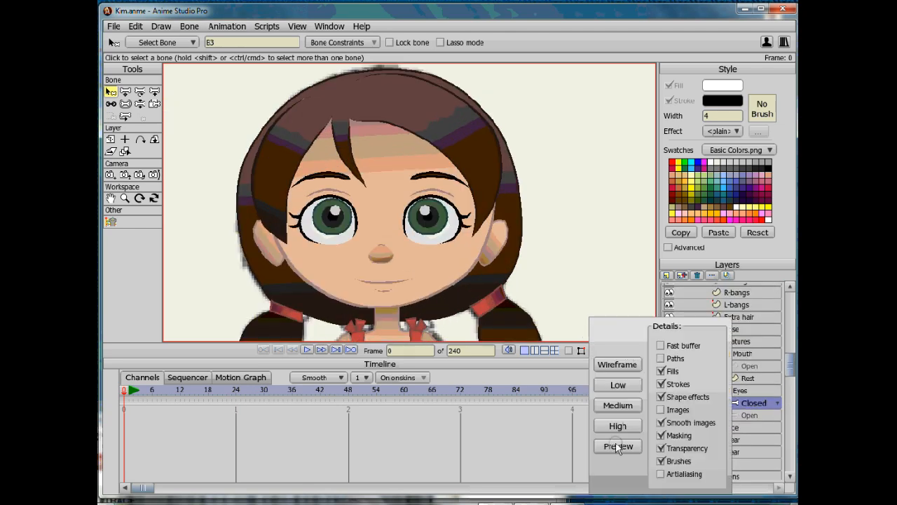
right_click(685, 503)
click(697, 446)
drag(524, 302, 526, 287)
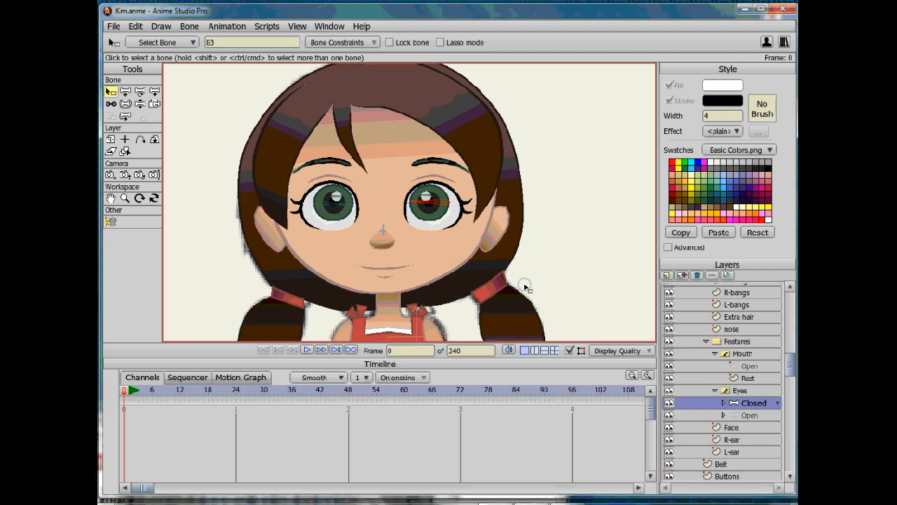
drag(419, 223, 442, 244)
- Delete the Iris group points from the L-eye and R-eye layers inside Closed
click(723, 403)
click(759, 426)
scroll(456, 292, up, 3)
scroll(514, 252, up, 1)
key(g)
click(176, 44)
click(181, 53)
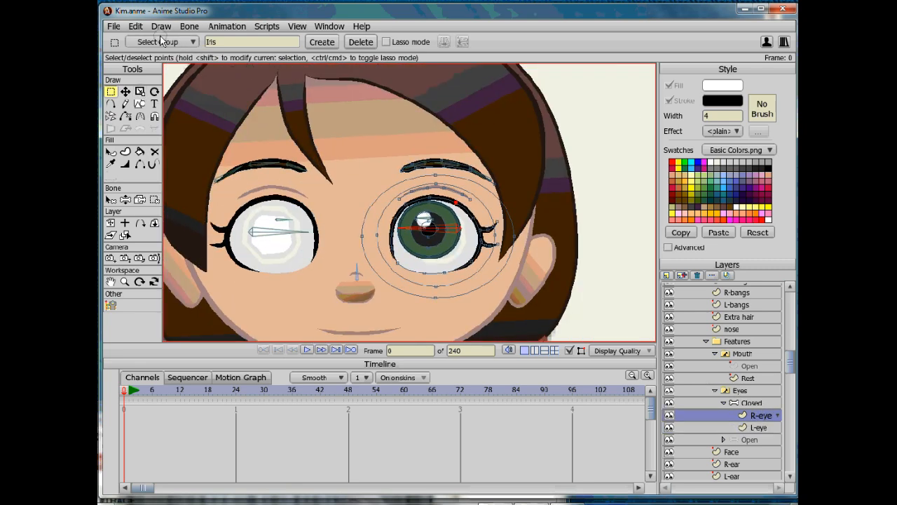
click(162, 41)
click(175, 53)
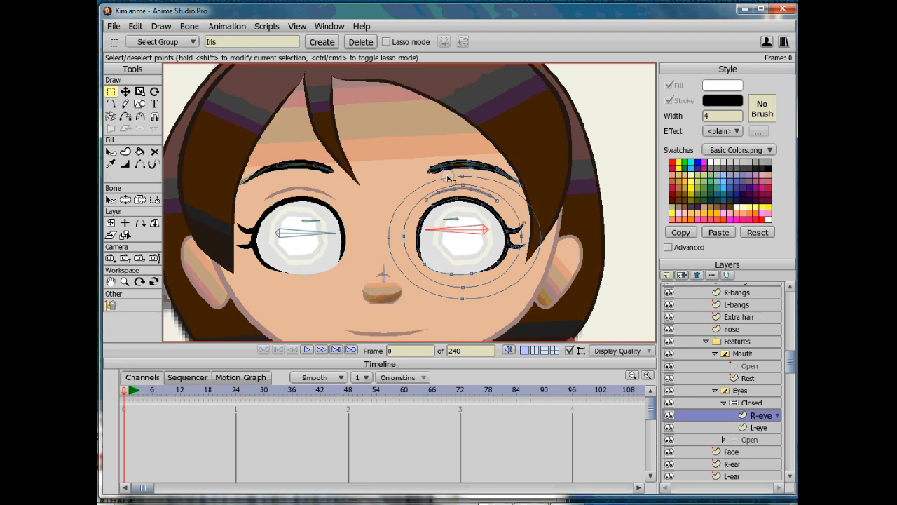
- Delete the white eyeball fill shapes from the Closed R-eye layer
drag(411, 144, 552, 185)
click(471, 167)
click(429, 260)
drag(429, 260, 506, 284)
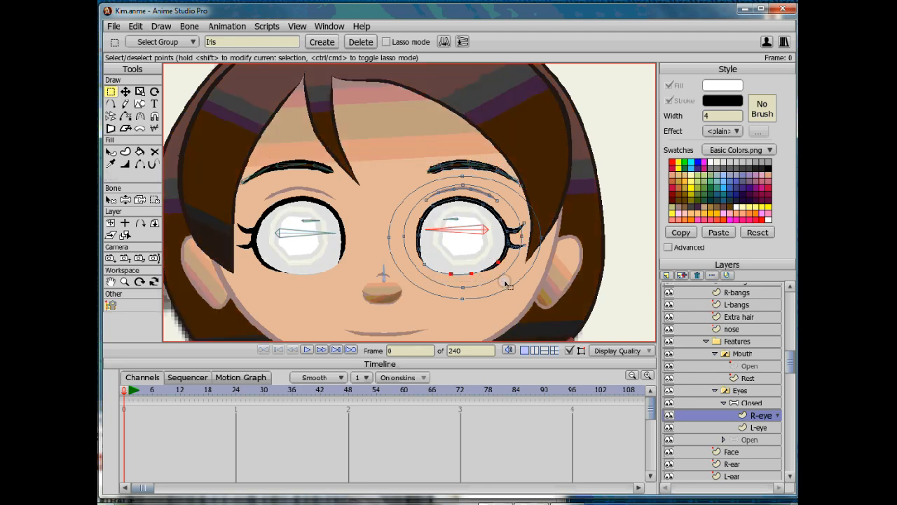
click(155, 152)
click(465, 257)
click(461, 267)
click(453, 292)
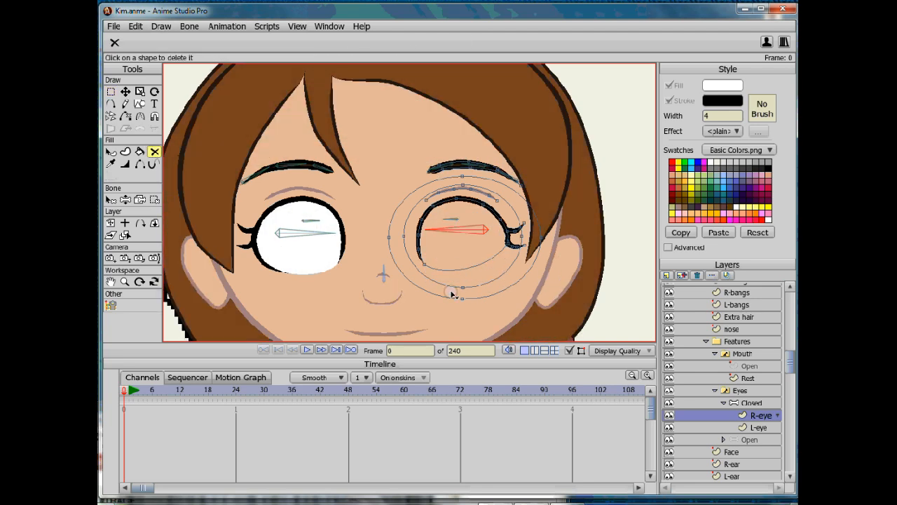
- Delete the two large circles around the eye on the R-eye layer and remove the eye outline's lower edge
click(110, 152)
key(g)
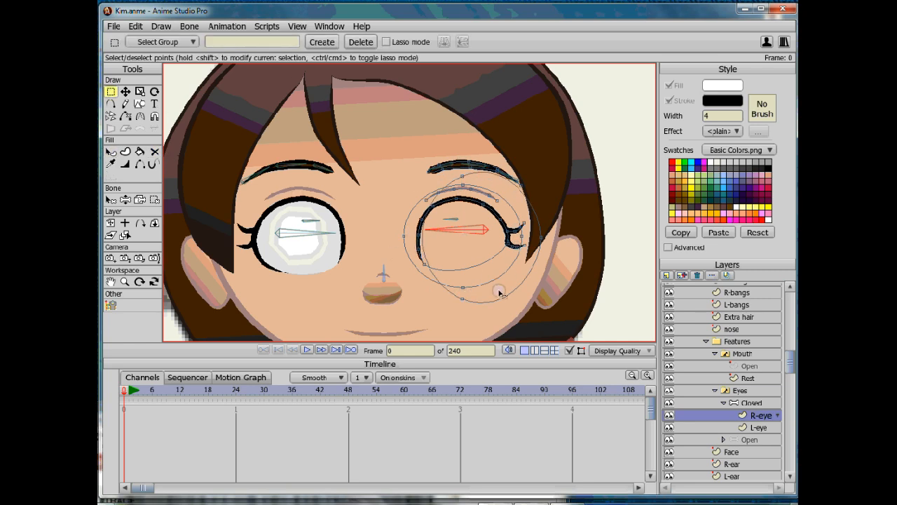
key(Delete)
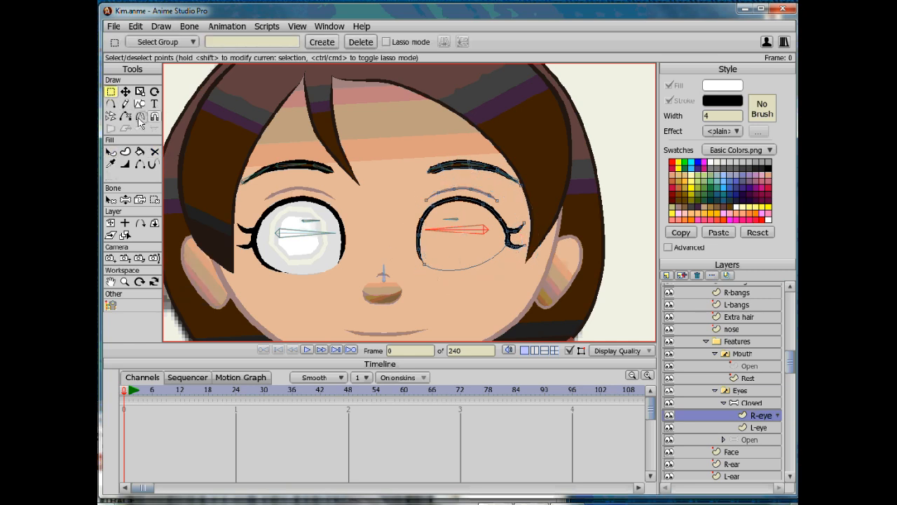
click(129, 117)
click(485, 260)
- Create a new shape from the remaining upper eye arc with Eyebrows as Style 1
click(129, 154)
click(426, 216)
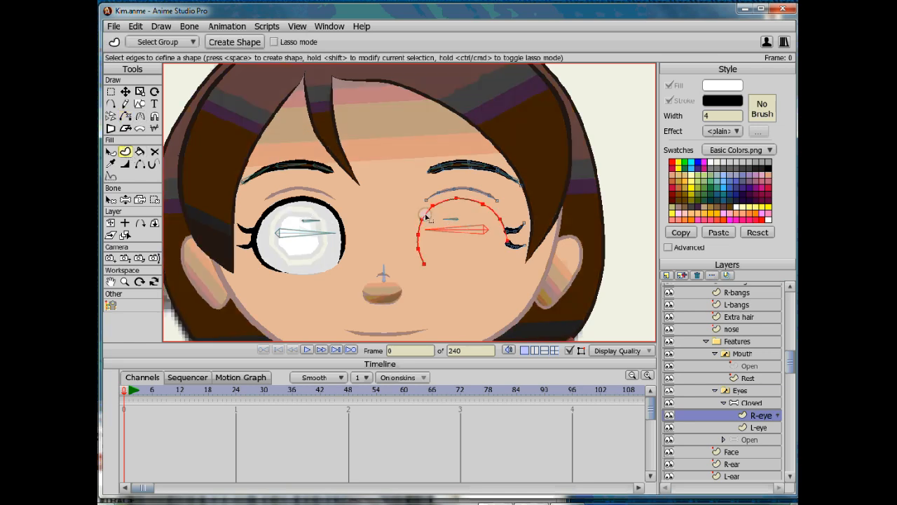
click(687, 247)
click(739, 248)
click(745, 321)
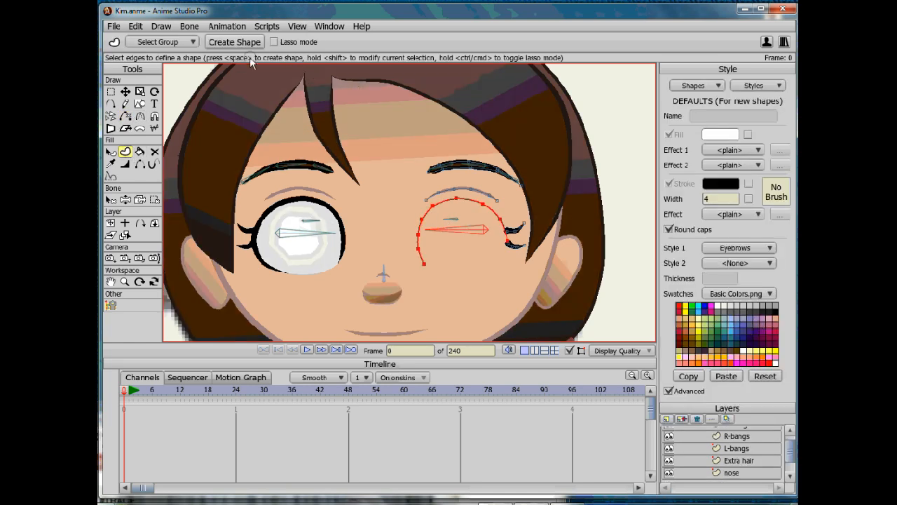
key(space)
click(652, 151)
- Remove the eye arc's lowest inner end point and raise the arc's inner end
click(125, 92)
drag(424, 264, 420, 250)
scroll(419, 252, down, 8)
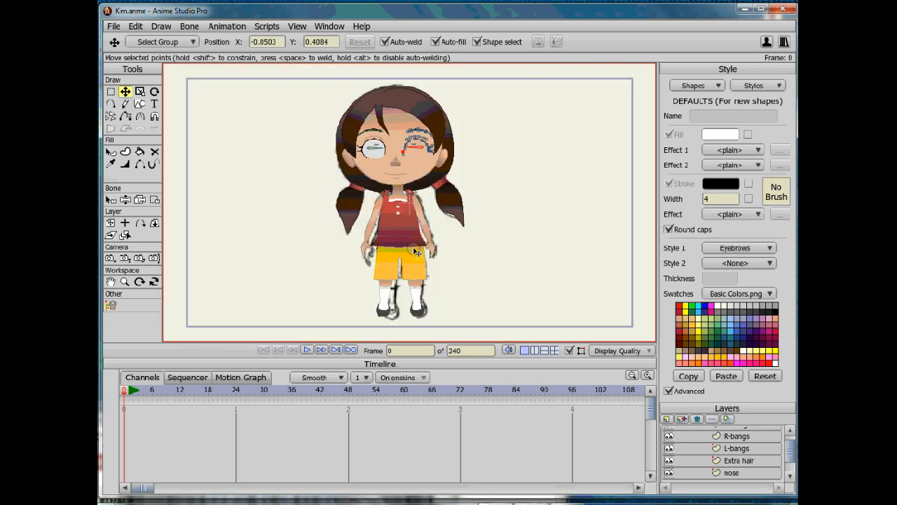
scroll(414, 262, up, 10)
key(Delete)
drag(322, 242, 327, 206)
- Move and rotate the outer eye and eyelash points to form a gently curved closed eyelid with lashes
key(g)
drag(430, 174, 510, 261)
key(t)
drag(498, 221, 497, 207)
key(r)
drag(488, 239, 488, 200)
key(t)
drag(418, 168, 342, 193)
drag(414, 185, 434, 194)
- Hide the construction paths and move the closed eye, its crease and eyebrow down on the R-eye layer
scroll(460, 201, down, 4)
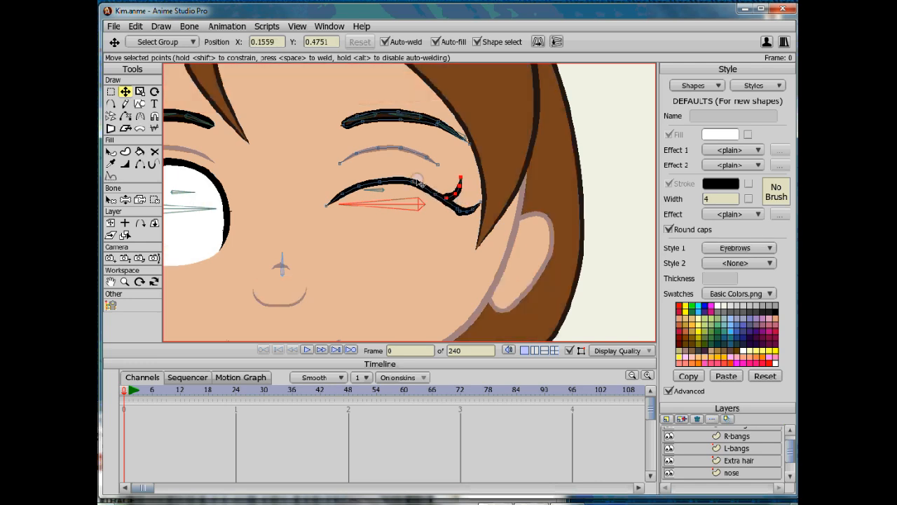
click(621, 351)
click(612, 446)
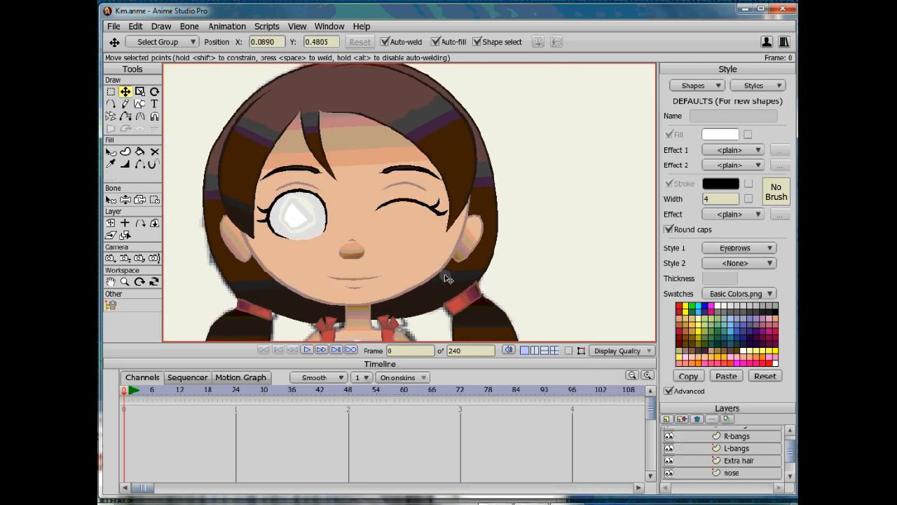
key(g)
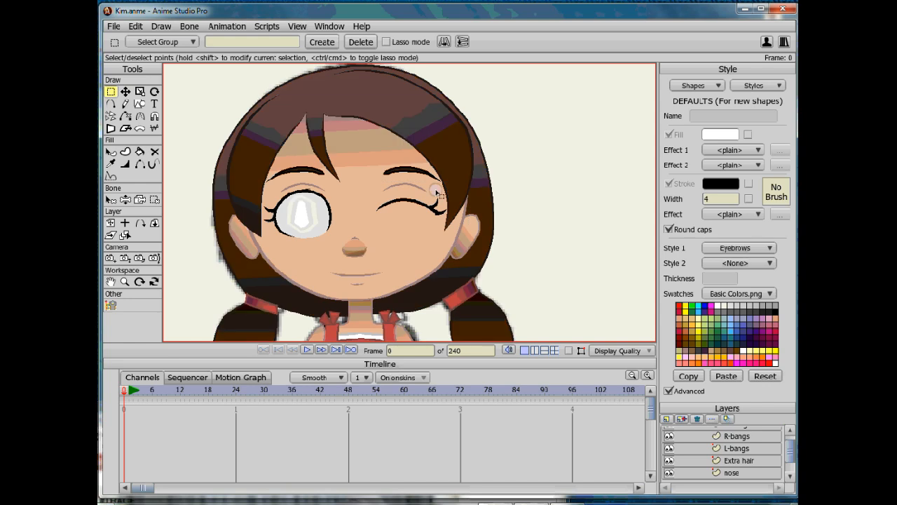
key(t)
mouse_move(457, 204)
mouse_down()
mouse_move(462, 174)
mouse_move(456, 199)
mouse_up()
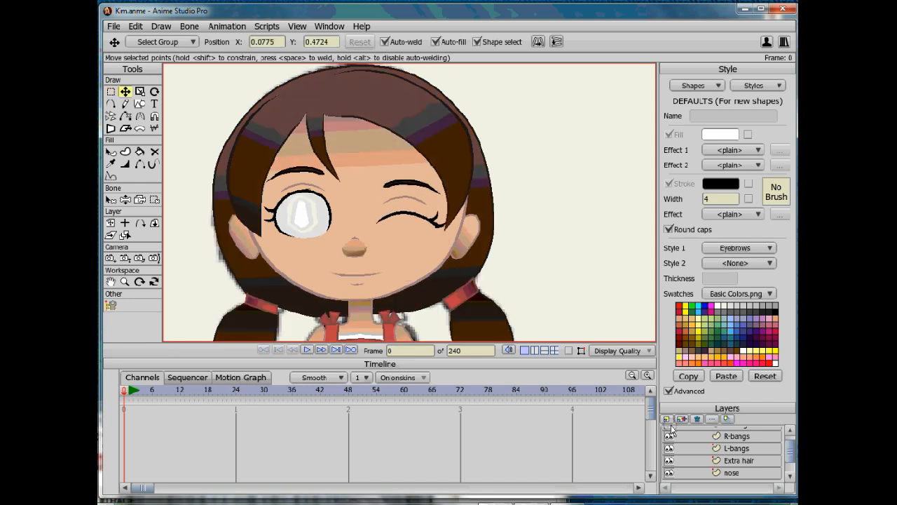
- Turn off the advanced style options and compare the Closed and Open eye layers
click(669, 391)
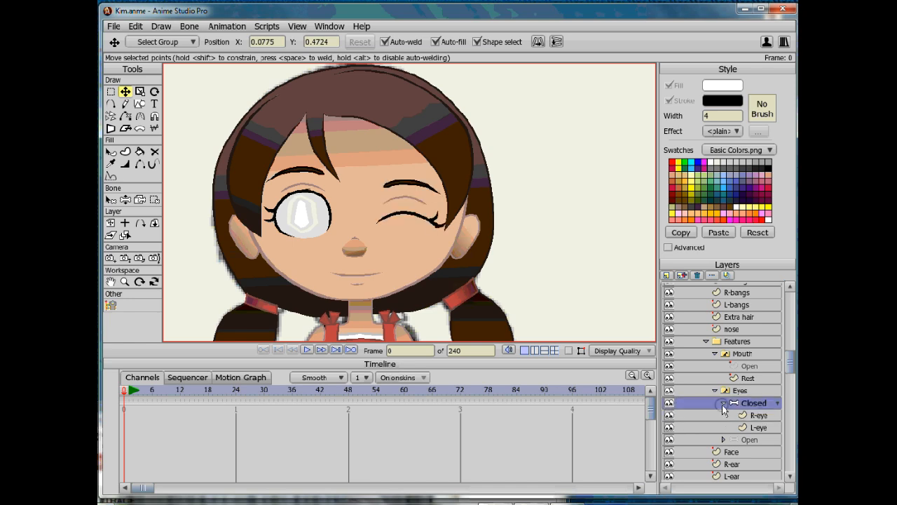
click(722, 404)
click(748, 414)
click(748, 405)
click(749, 415)
click(748, 403)
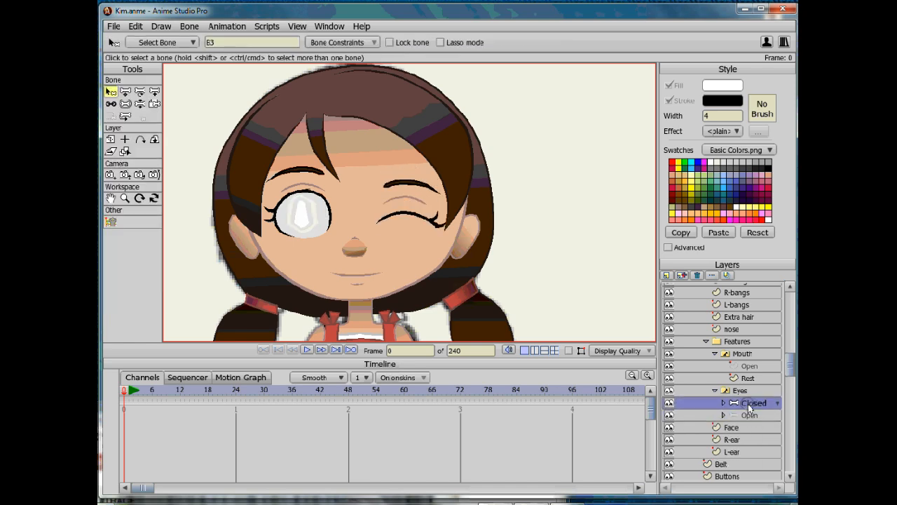
- Copy the closed eye from the R-eye layer and replace the L-eye artwork with a mirrored paste of it
click(722, 402)
click(761, 415)
drag(357, 161, 511, 254)
click(136, 26)
click(140, 79)
click(758, 427)
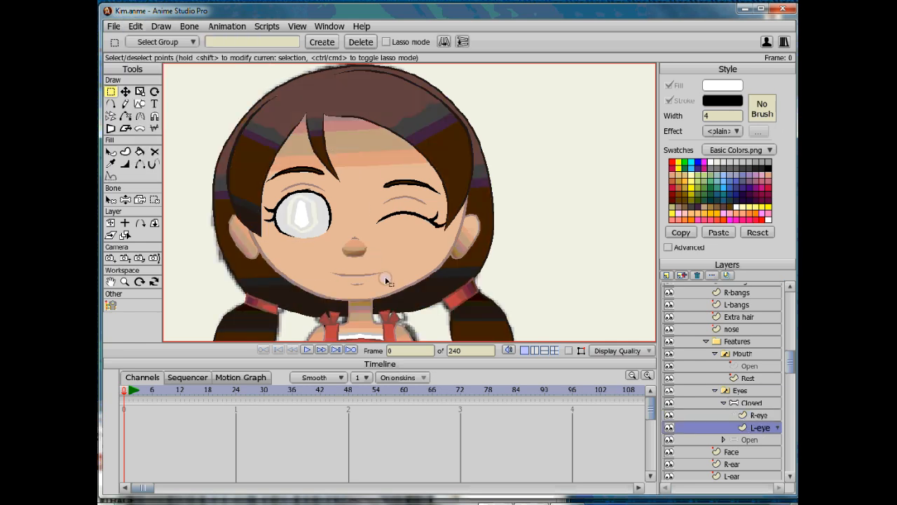
key(ctrl+v)
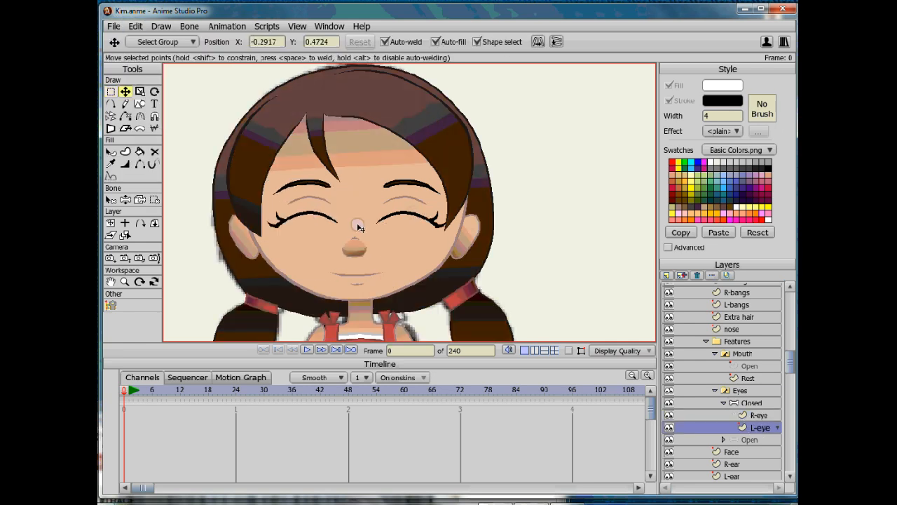
- Align the mirrored closed eye on the L-eye layer against the Open eye and save the file
click(748, 440)
click(752, 427)
click(751, 440)
click(750, 428)
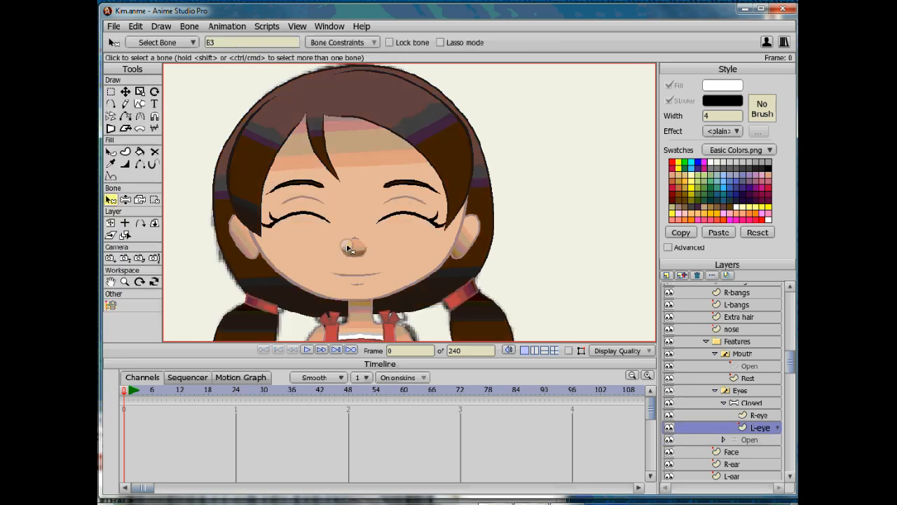
click(113, 26)
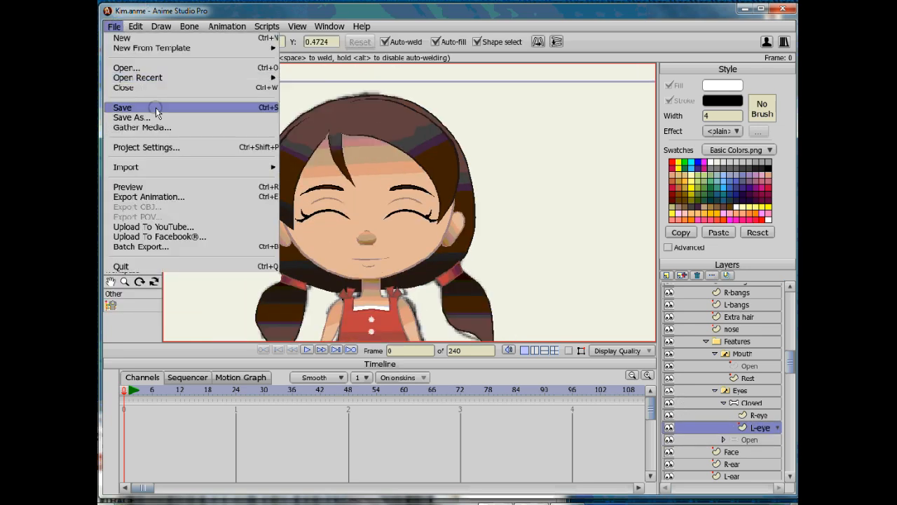
click(140, 107)
- Move the whole Kim bone layer about 1.2 units sideways so the character stands beside the sketch
click(761, 428)
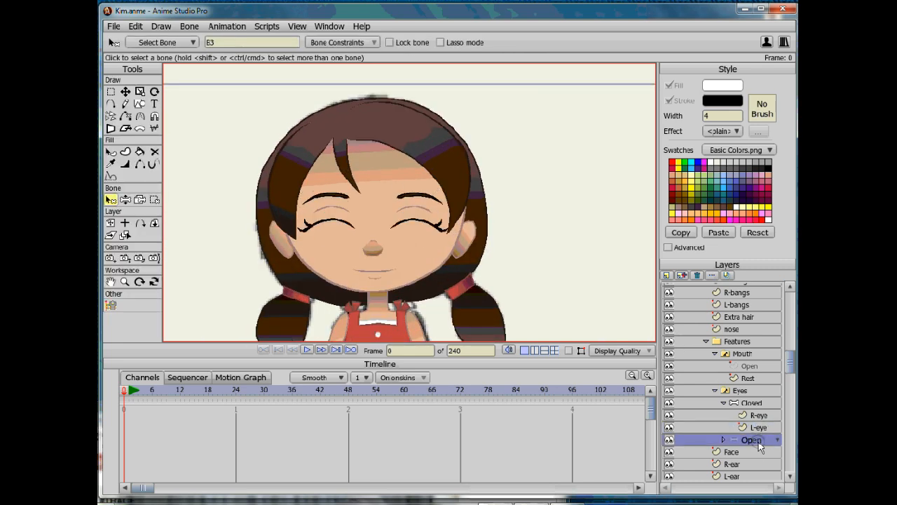
scroll(698, 327, up, 2)
scroll(698, 328, up, 5)
click(669, 302)
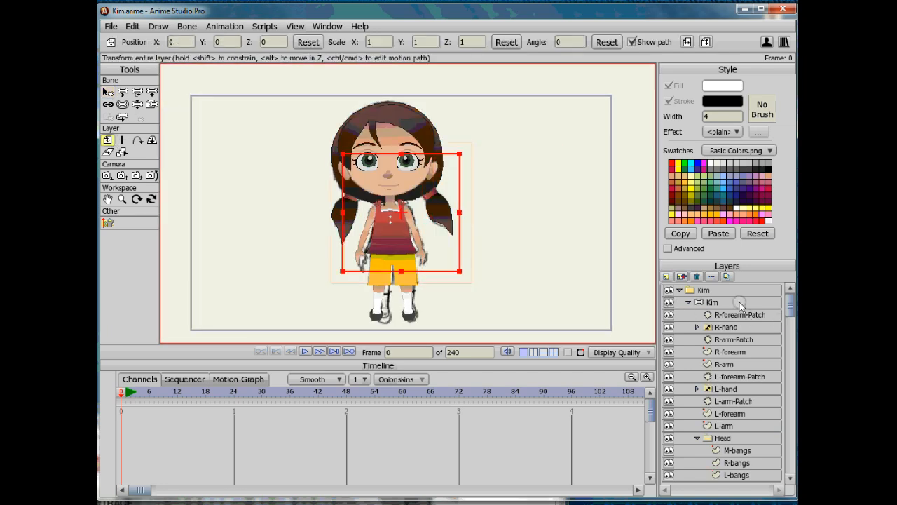
drag(457, 207, 545, 207)
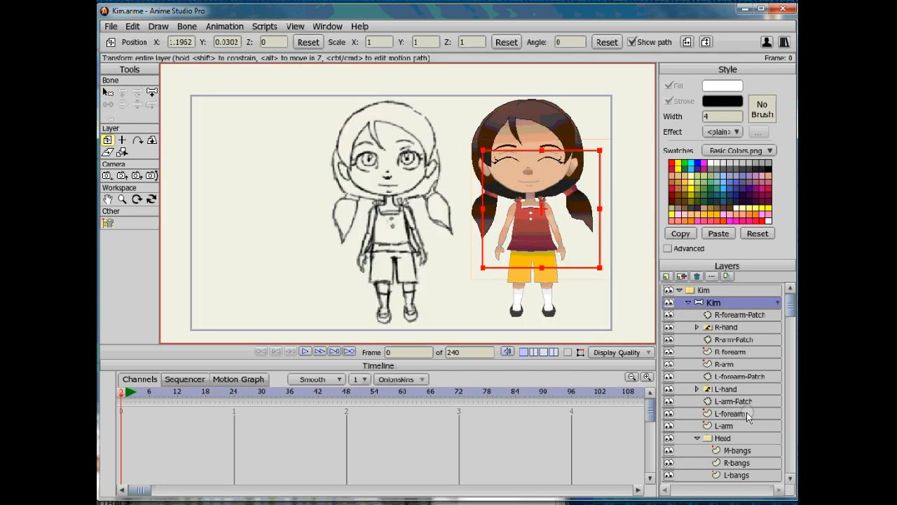
- Switch the Eyes layer to Open and render a preview of frame 0
scroll(747, 416, down, 5)
right_click(753, 374)
click(763, 378)
scroll(373, 219, down, 2)
scroll(373, 219, up, 2)
key(ctrl+r)
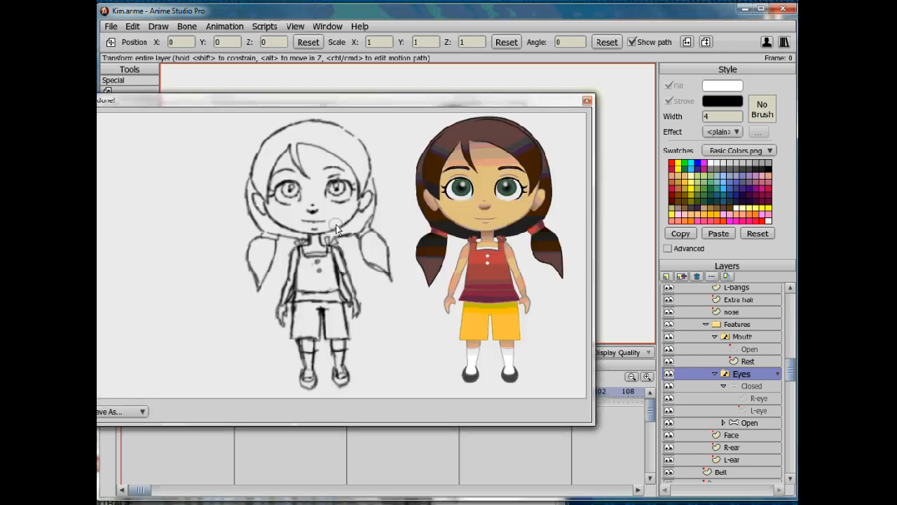
click(587, 101)
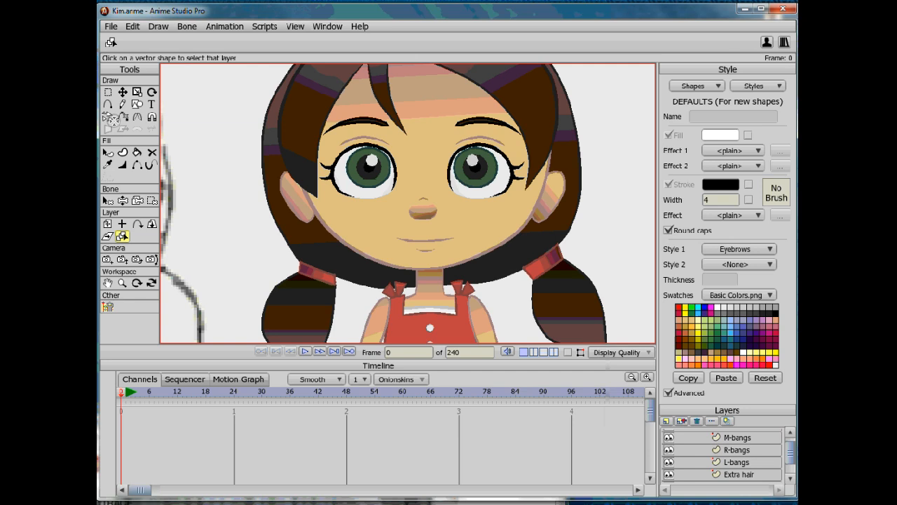
- Show the construction paths, edit the Pupil style with a black fill and render a preview
click(108, 152)
click(620, 352)
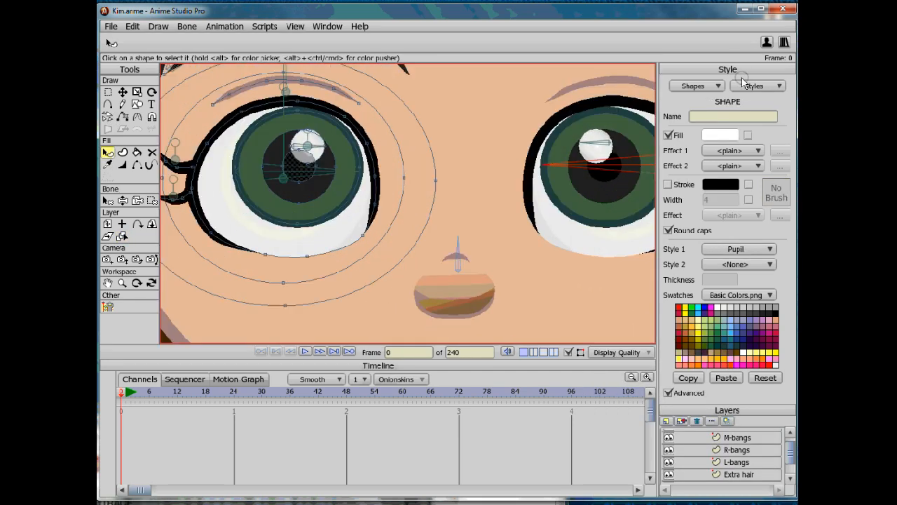
click(757, 86)
click(756, 220)
click(758, 150)
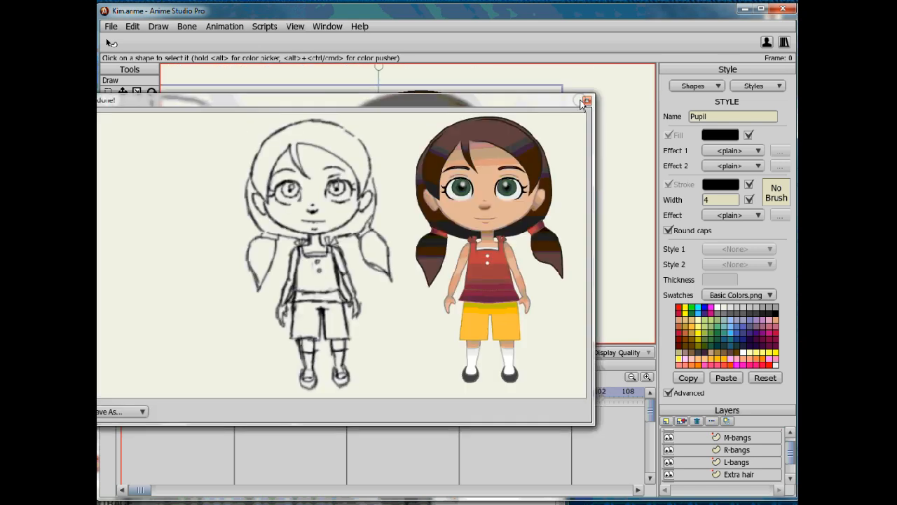
click(588, 100)
- Select the pupil on the L-eye layer with the Scale tool
scroll(414, 215, up, 6)
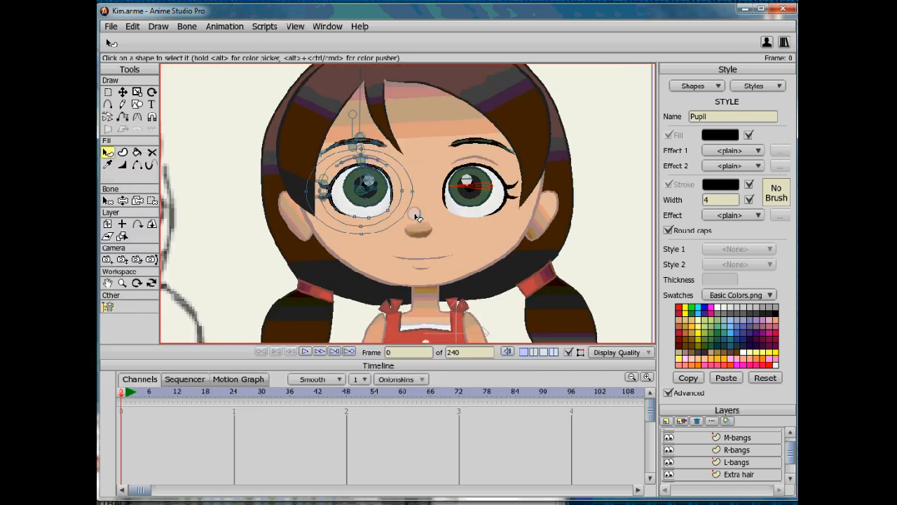
key(s)
click(366, 191)
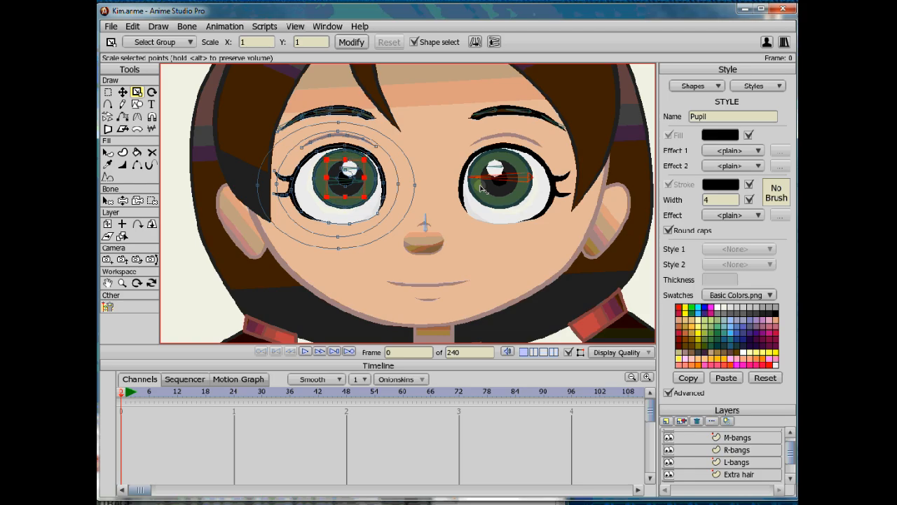
scroll(481, 188, down, 5)
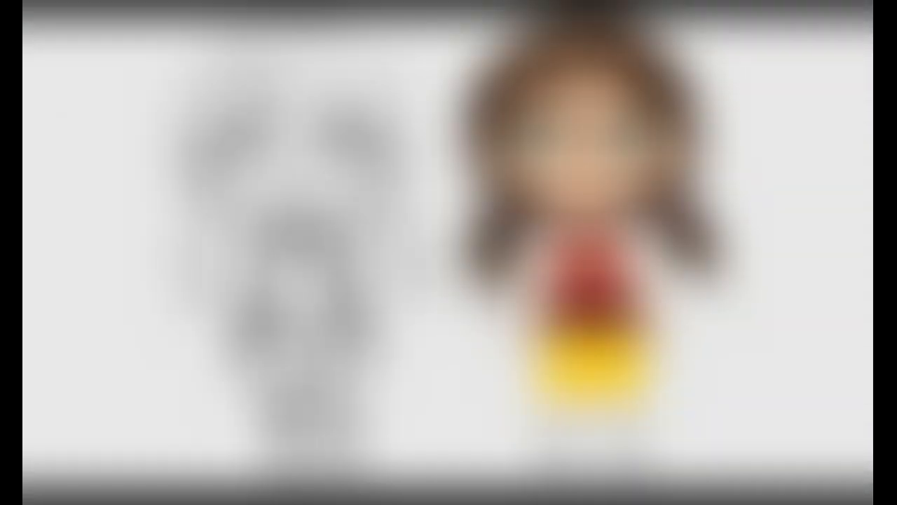